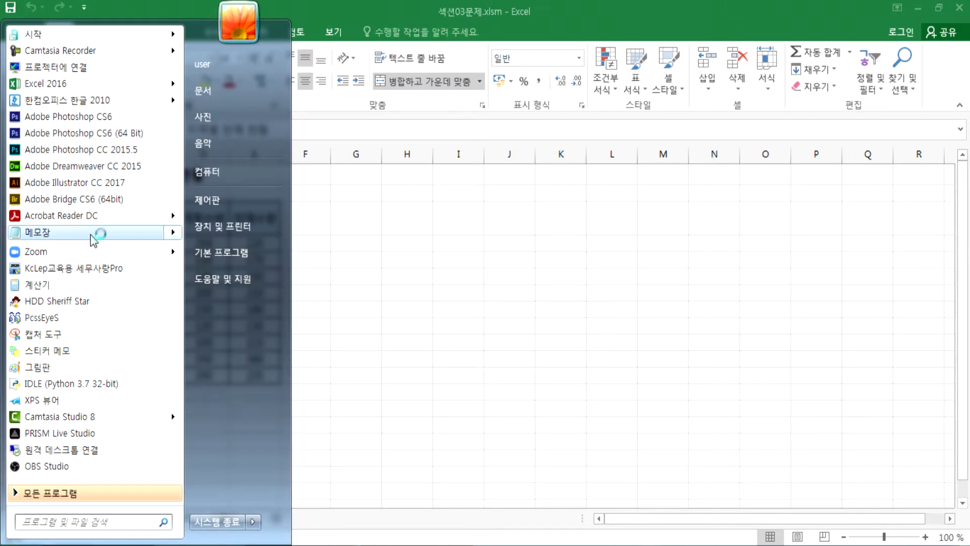
# Write the note line "조건부 서식 : 조건에 따라서 서식이 자동으로 변경된다." in the blank Notepad document.
pyautogui.write('조건부 서식 ')
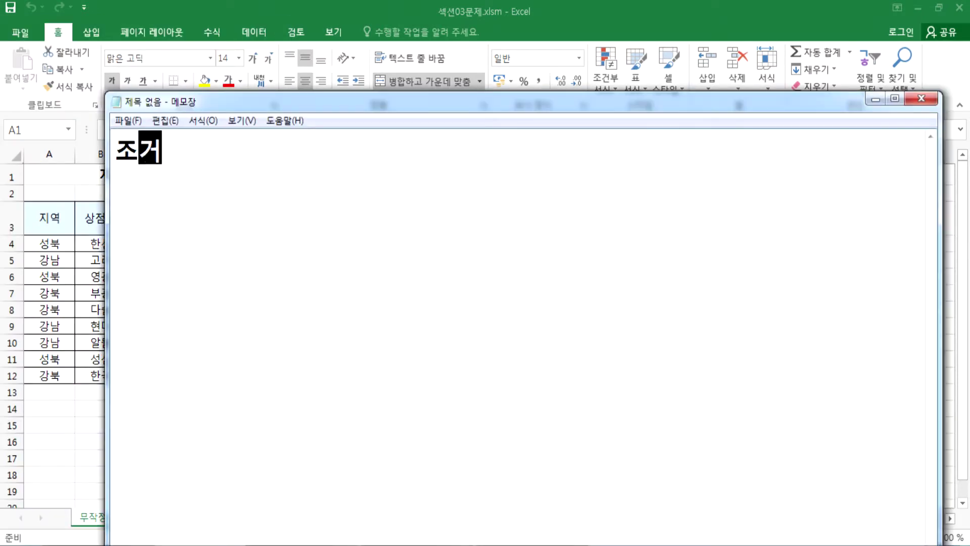
pyautogui.write(': ')
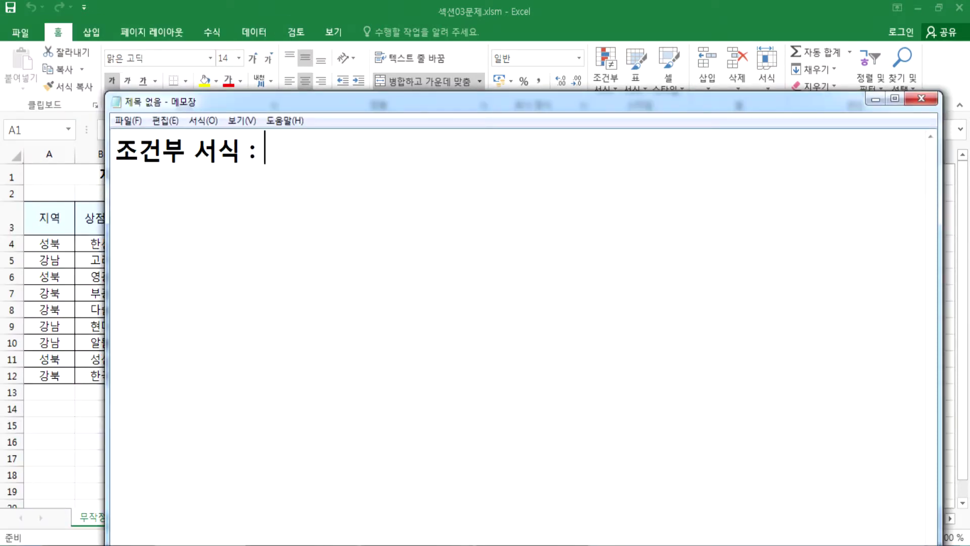
pyautogui.write('조건에 ㄸㅏ라서 서식이 ')
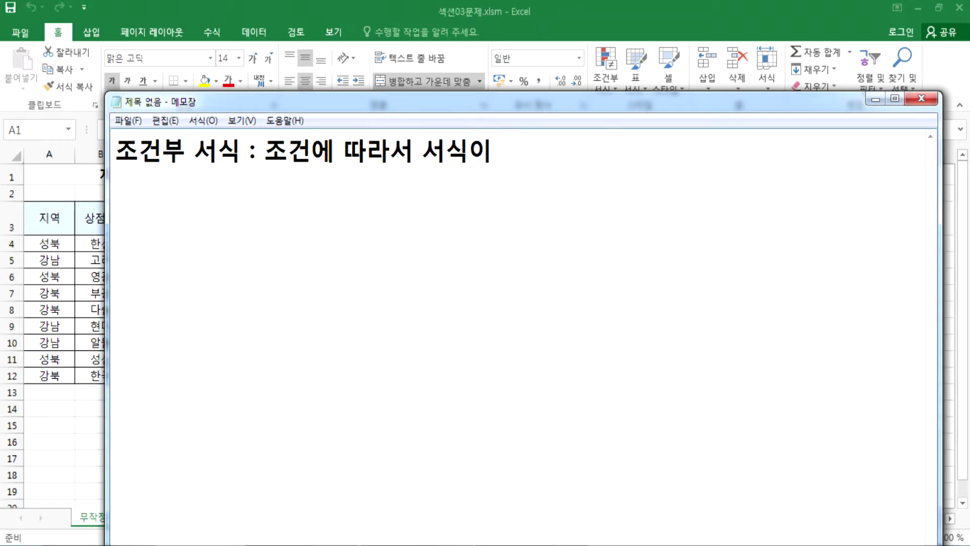
pyautogui.write('자동으로')
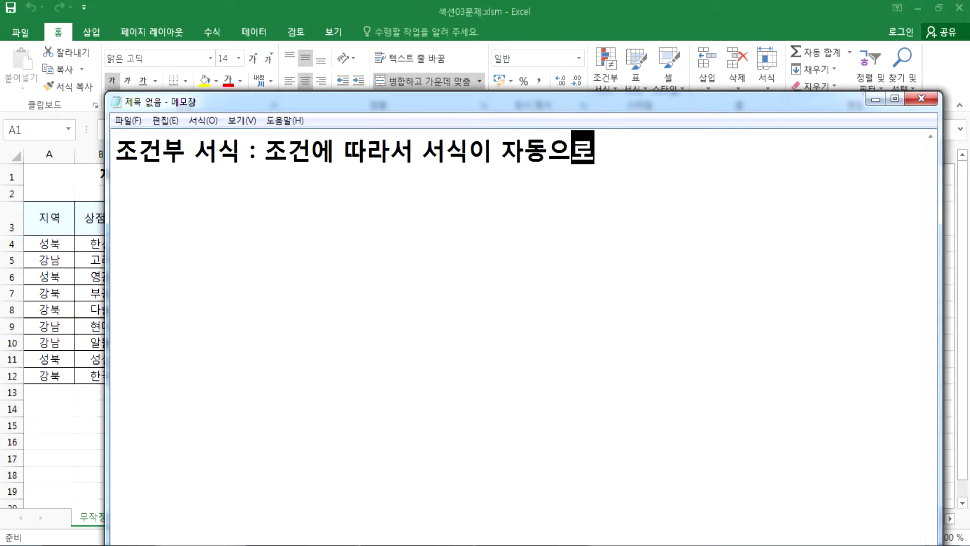
pyautogui.write(' ㅂㅕㄴ경된다.')
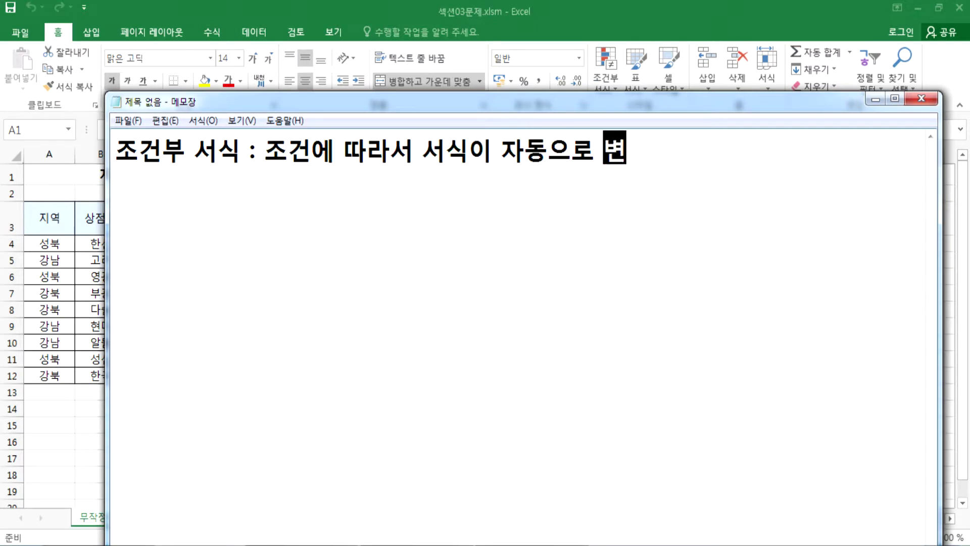
pyautogui.press('Return')
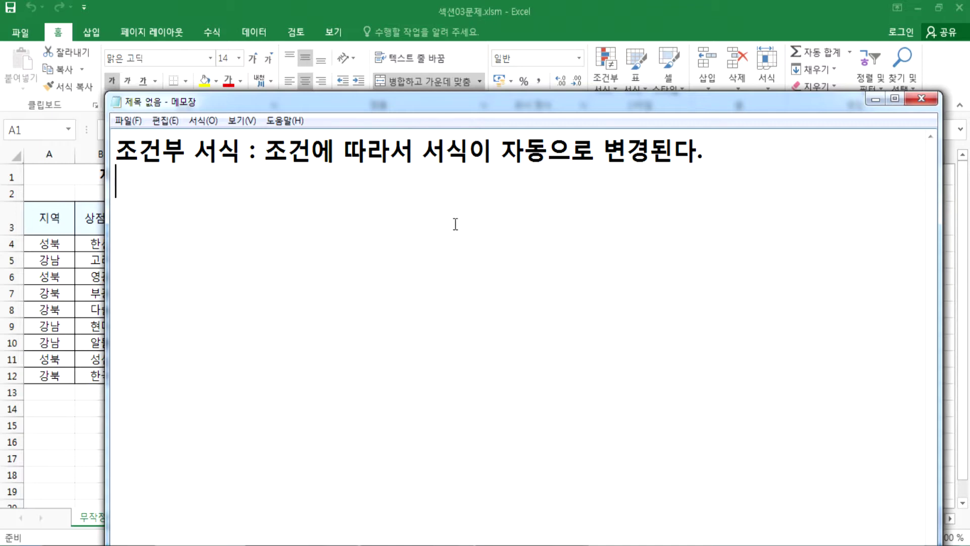
# Switch to Excel and try left and right alignment on the title 지역별 판매 현황, restoring centre alignment.
pyautogui.hotkey('alt', 'Tab')
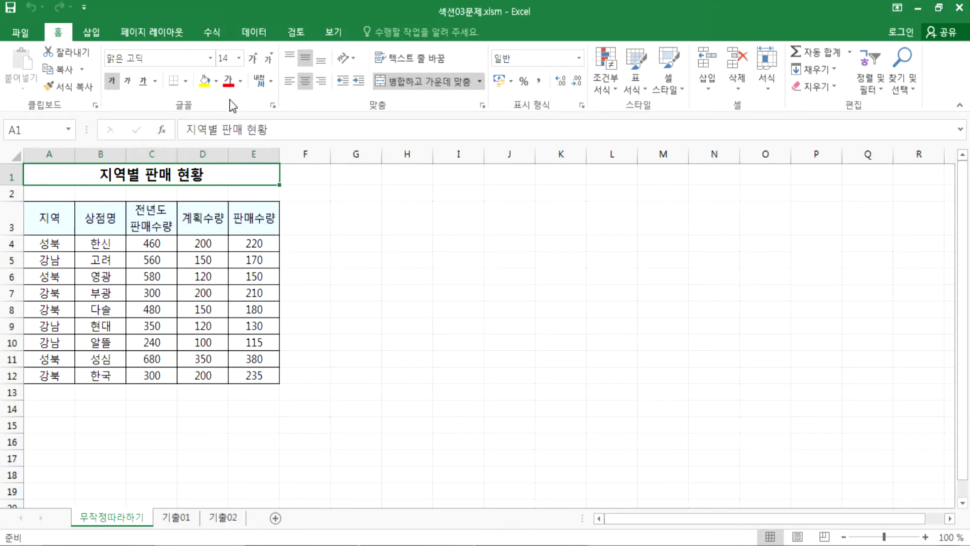
pyautogui.click(290, 80)
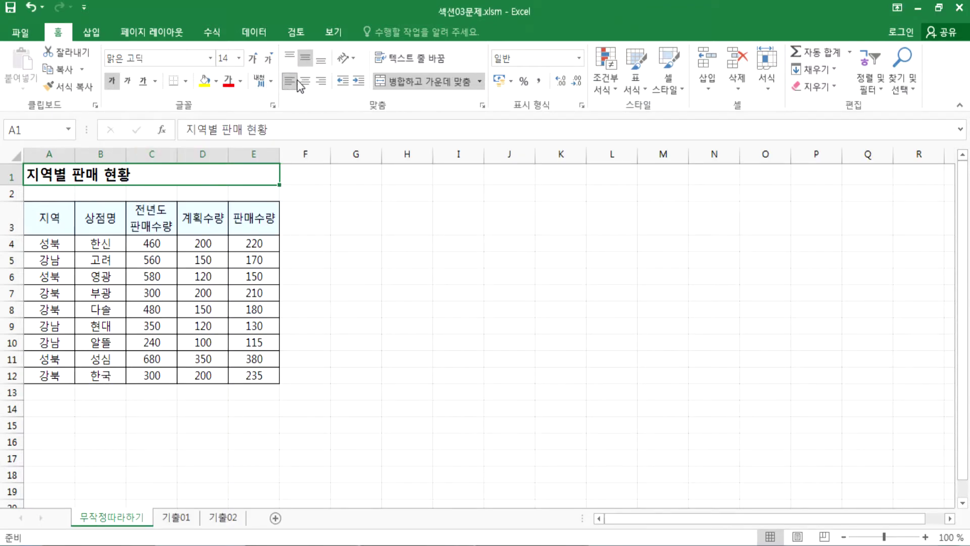
pyautogui.click(321, 81)
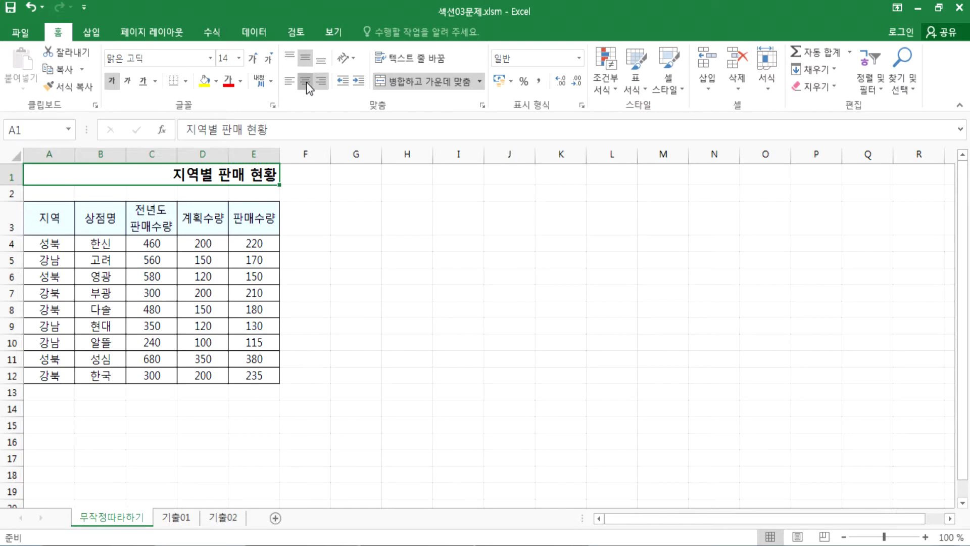
pyautogui.click(306, 81)
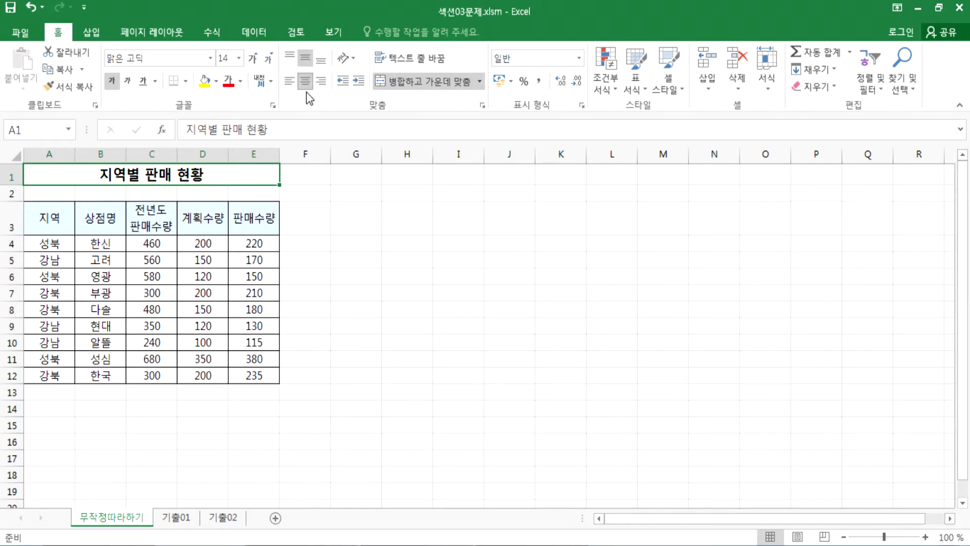
# Highlight cells A4:D12 and the 지역 entries A4:A12 for inspection, closing the Adobe IPC Broker error dialog.
pyautogui.moveTo(57, 245); pyautogui.dragTo(228, 374)
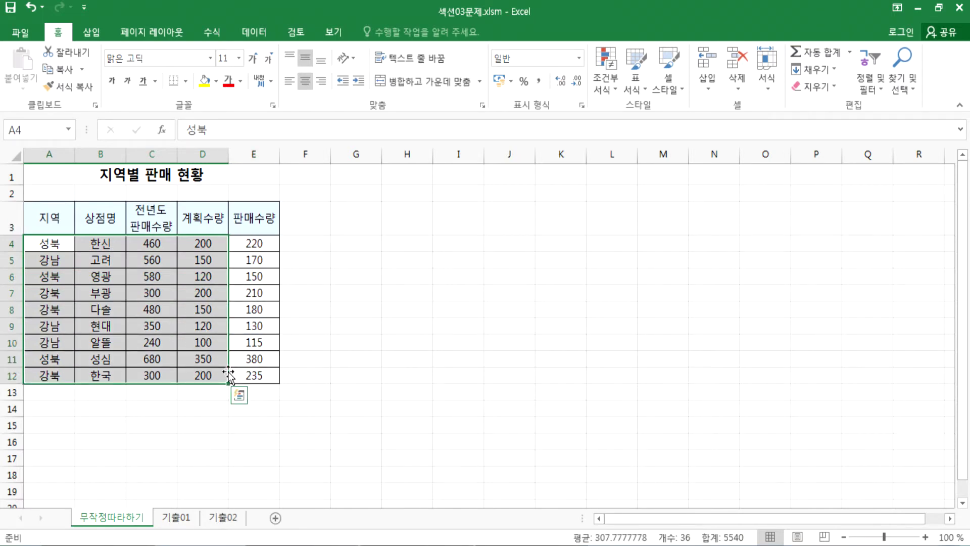
pyautogui.click(201, 244)
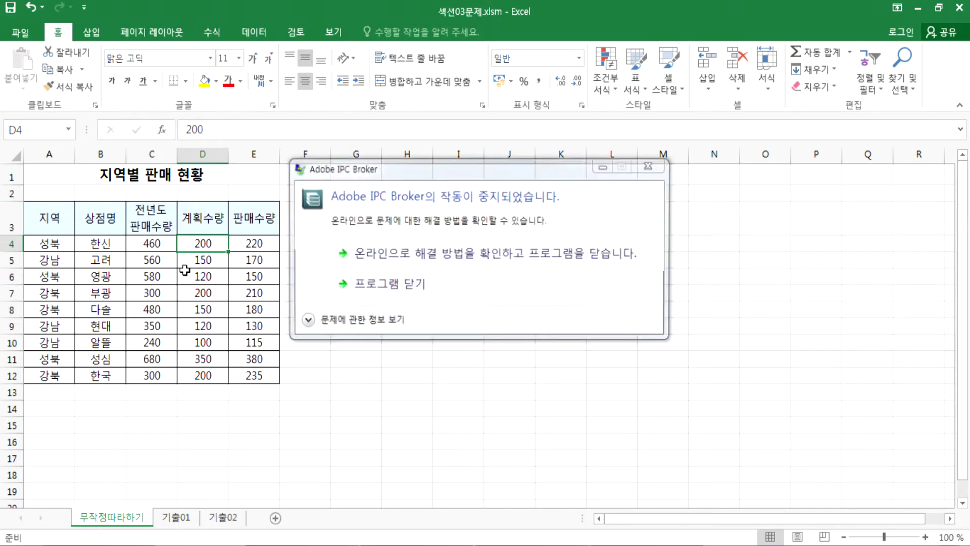
pyautogui.click(384, 284)
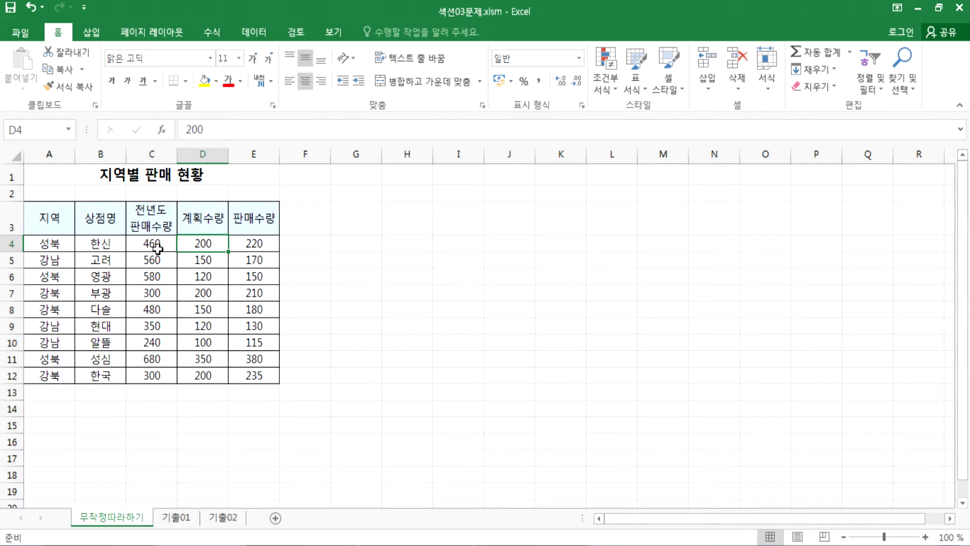
pyautogui.click(62, 247)
pyautogui.moveTo(62, 247); pyautogui.dragTo(56, 376)
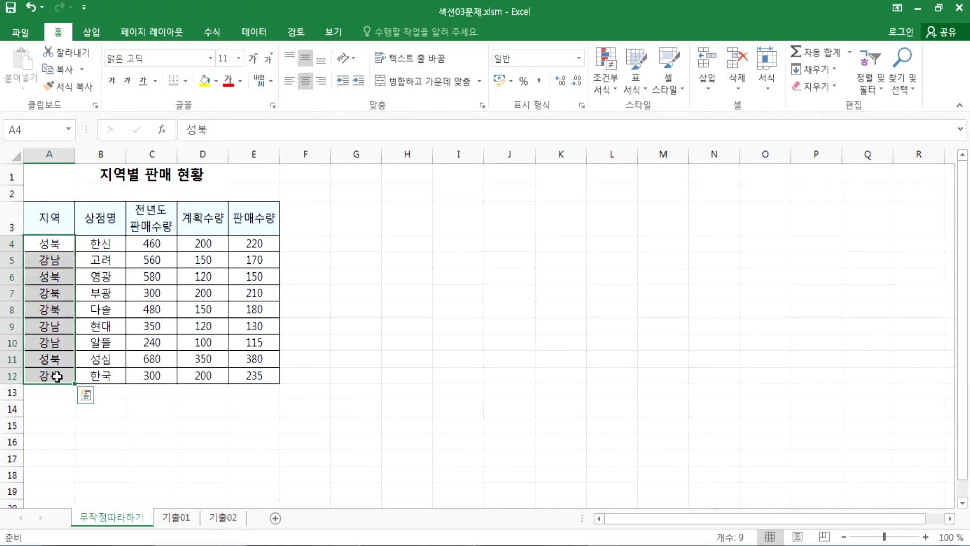
pyautogui.click(48, 246)
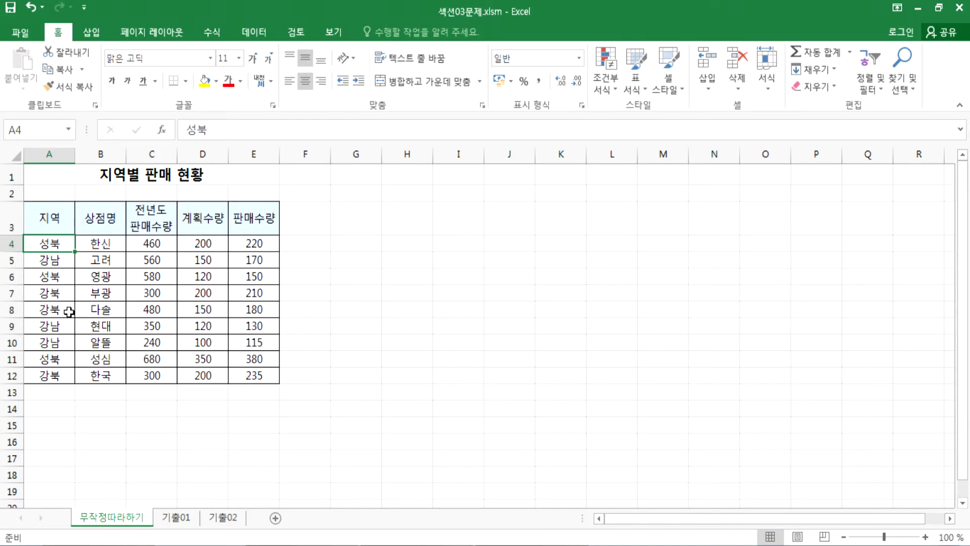
# Switch to Notepad and add the second note line "특정 셀 또는 행 전체에 대하여 서식이 적용".
pyautogui.hotkey('alt', 'Tab')
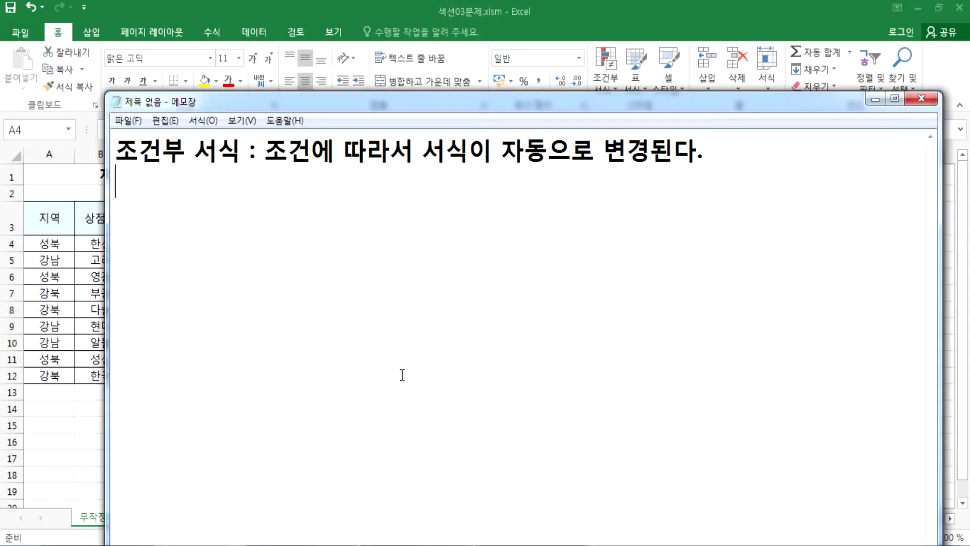
pyautogui.write('특ㅈ정 셀 ㄸ')
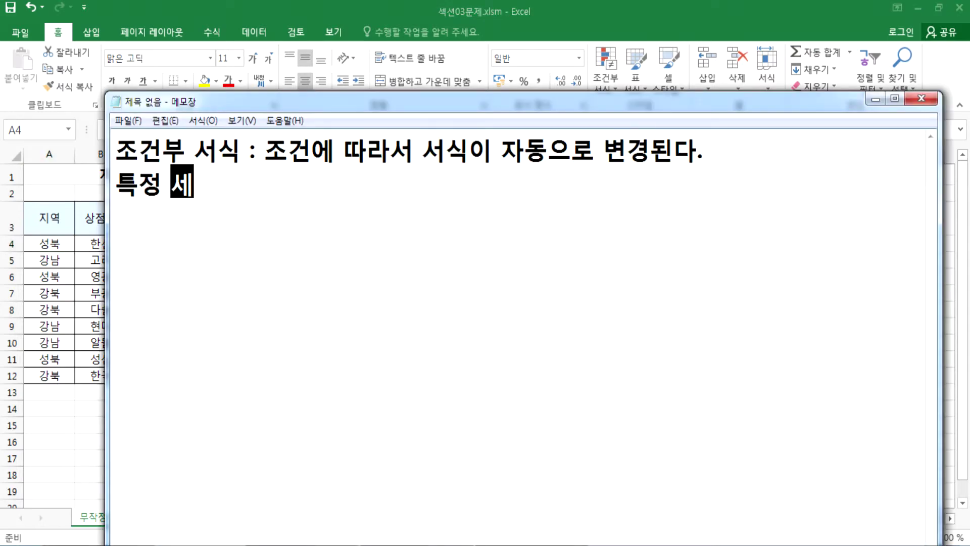
pyautogui.write('또는')
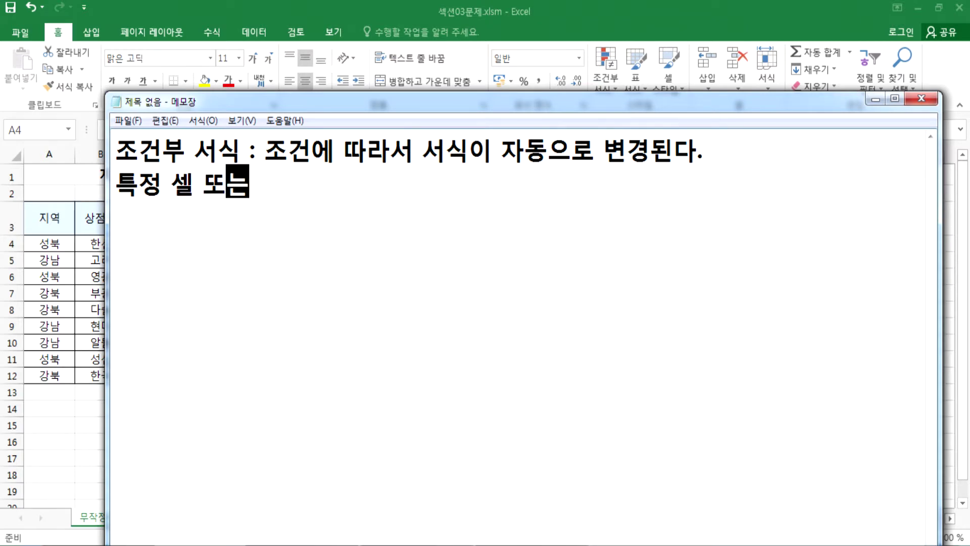
pyautogui.write(' 행 ㅈ전체')
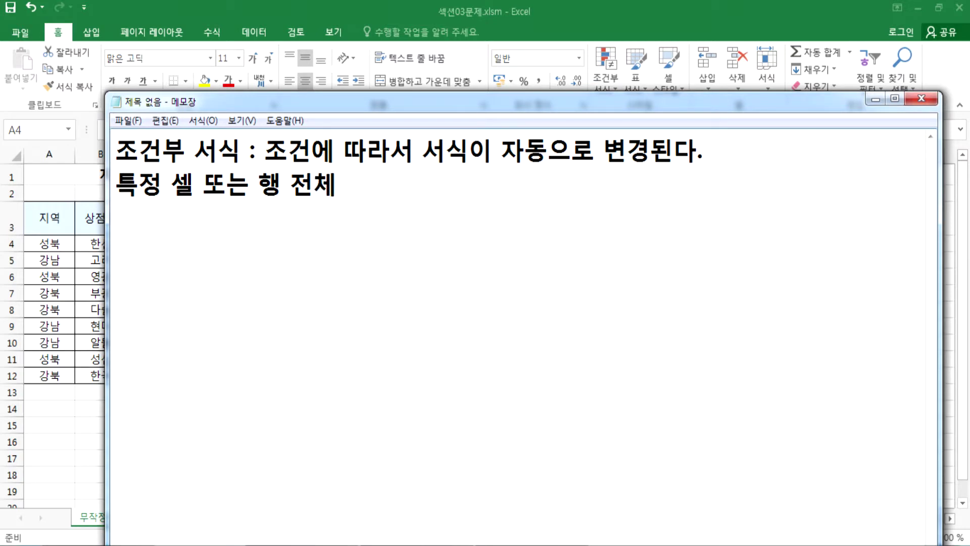
pyautogui.write('에 대하여 서식이 ')
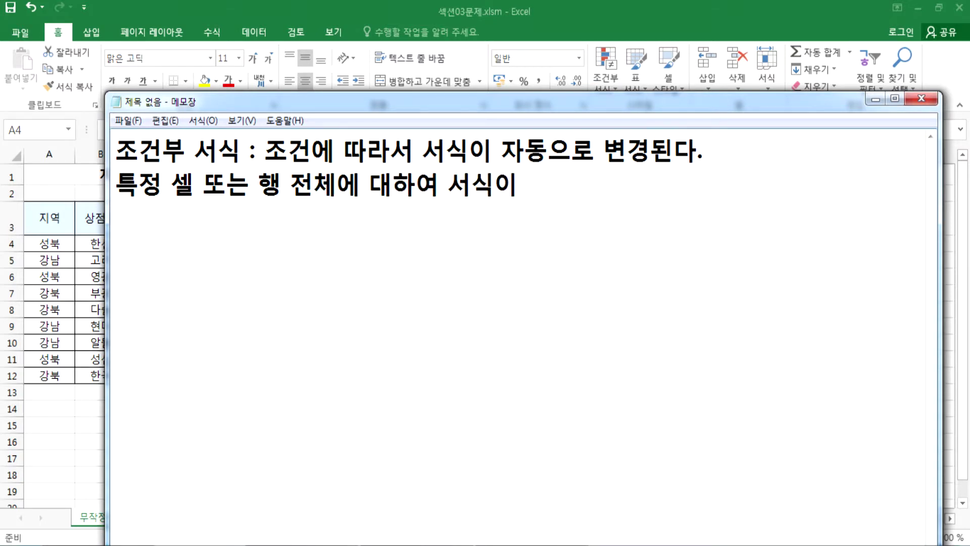
pyautogui.write('적용')
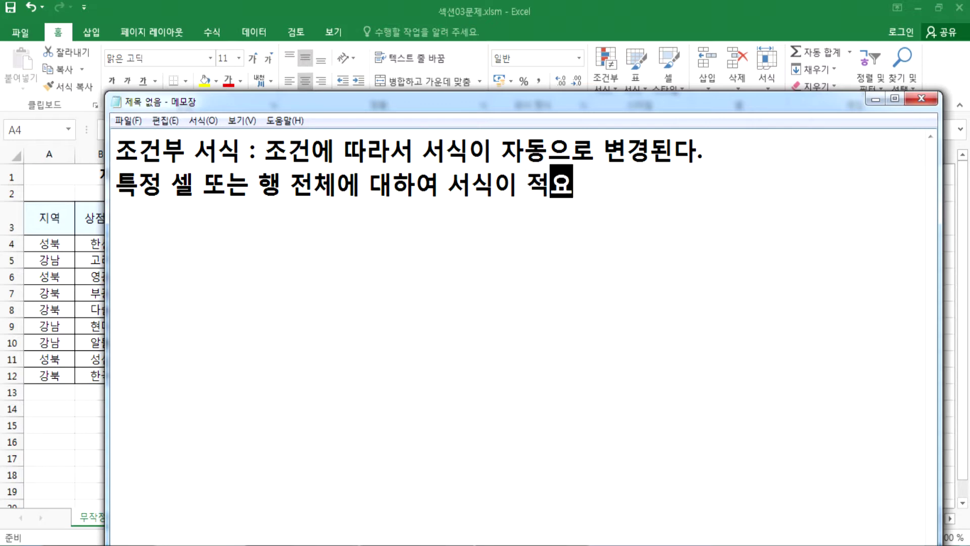
pyautogui.press('Return')
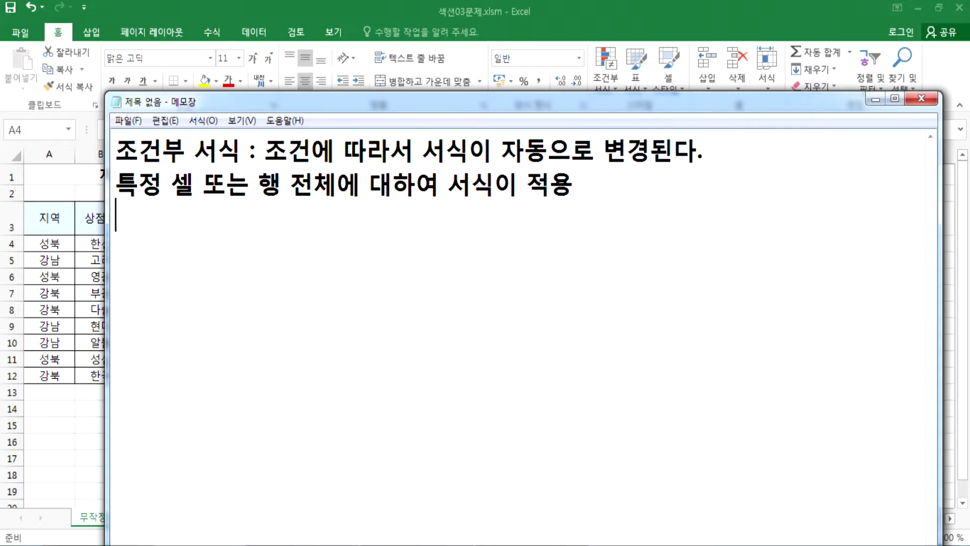
# Return to Excel and highlight the 판매수량 values E4:E12 and the 성심 store's row A11:E11 for inspection.
pyautogui.click(76, 251)
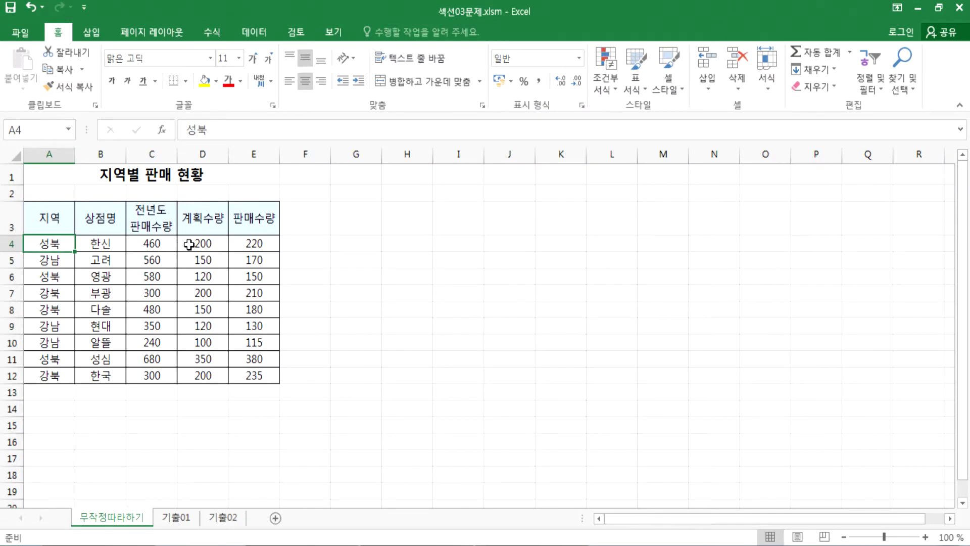
pyautogui.moveTo(246, 243); pyautogui.dragTo(243, 377)
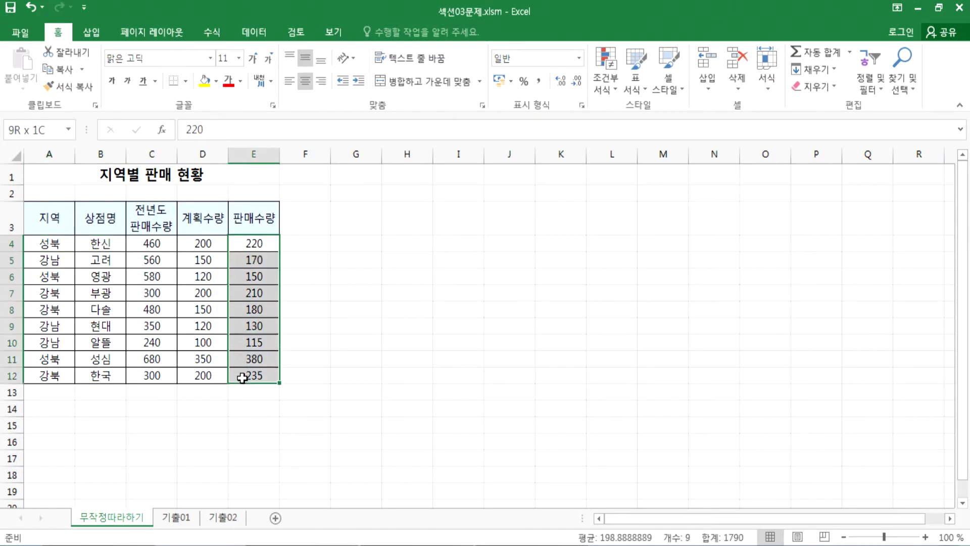
pyautogui.click(306, 272)
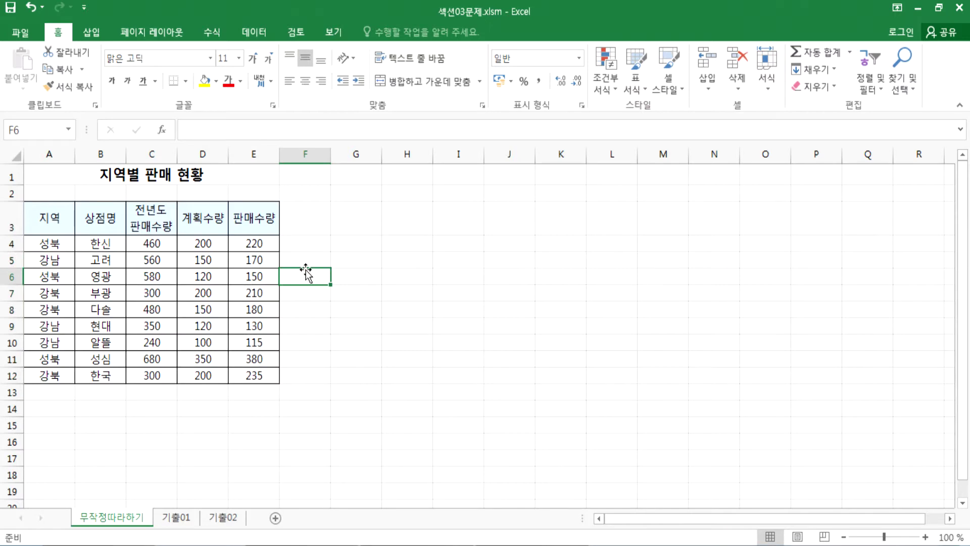
pyautogui.moveTo(259, 360); pyautogui.dragTo(77, 359)
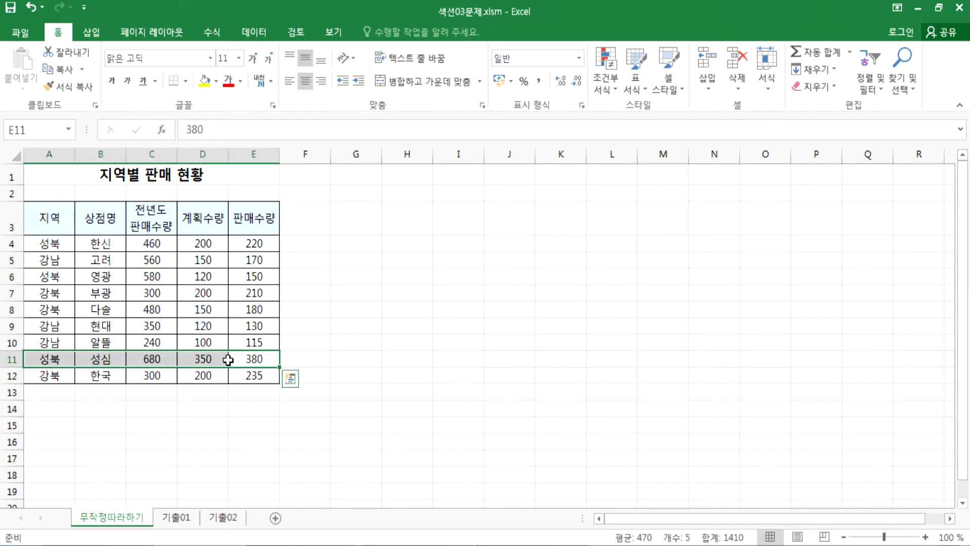
pyautogui.click(255, 360)
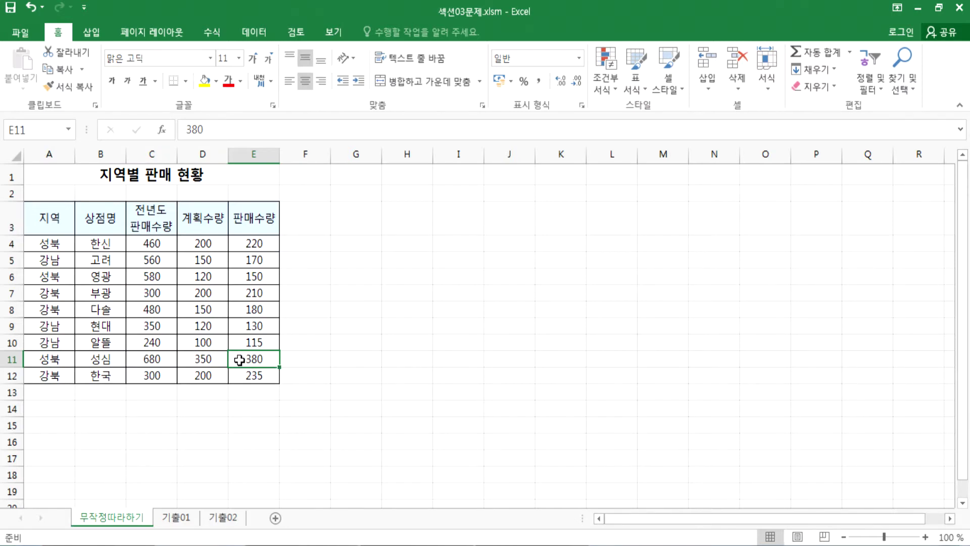
pyautogui.moveTo(43, 360); pyautogui.dragTo(240, 360)
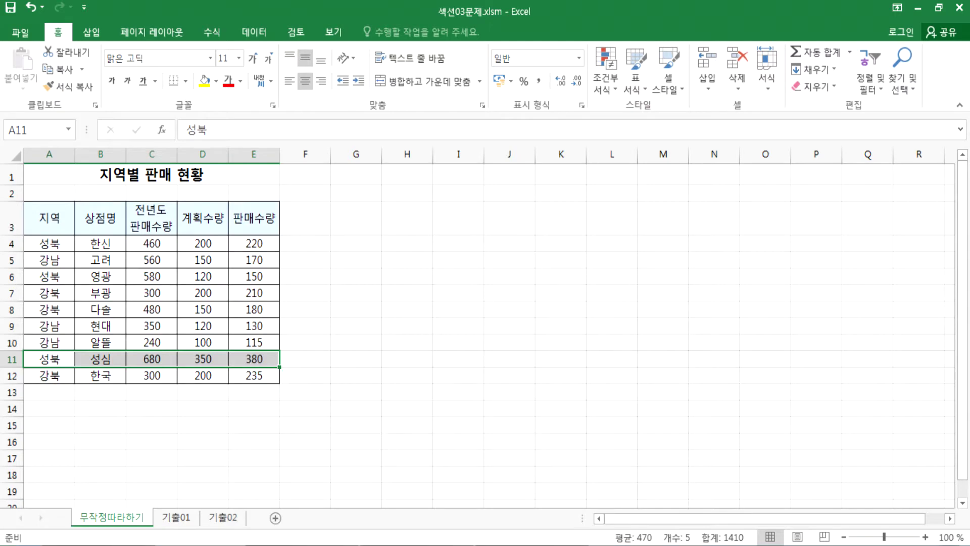
# Switch to Notepad and highlight the phrase "행 전체에 대하여" in the second note line.
pyautogui.hotkey('alt', 'Tab')
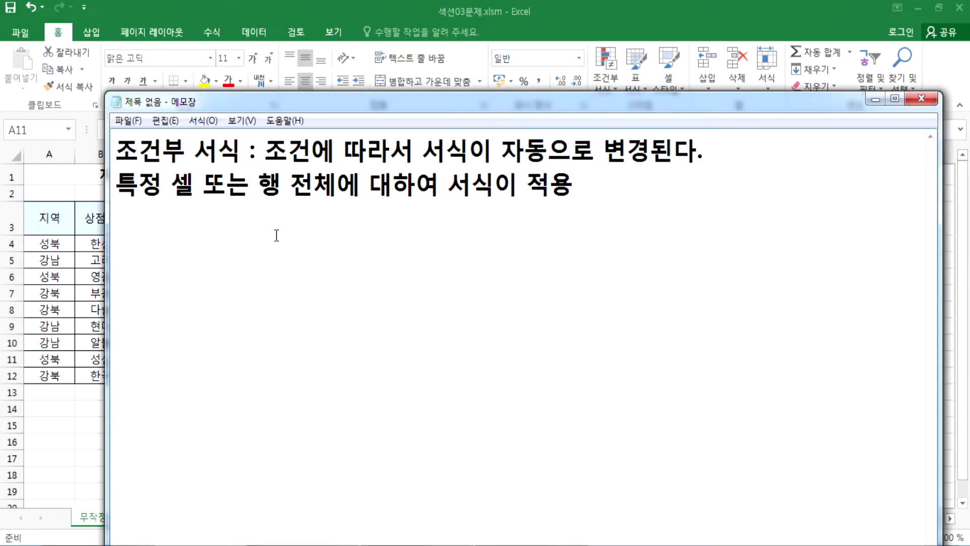
pyautogui.moveTo(258, 188); pyautogui.dragTo(436, 191)
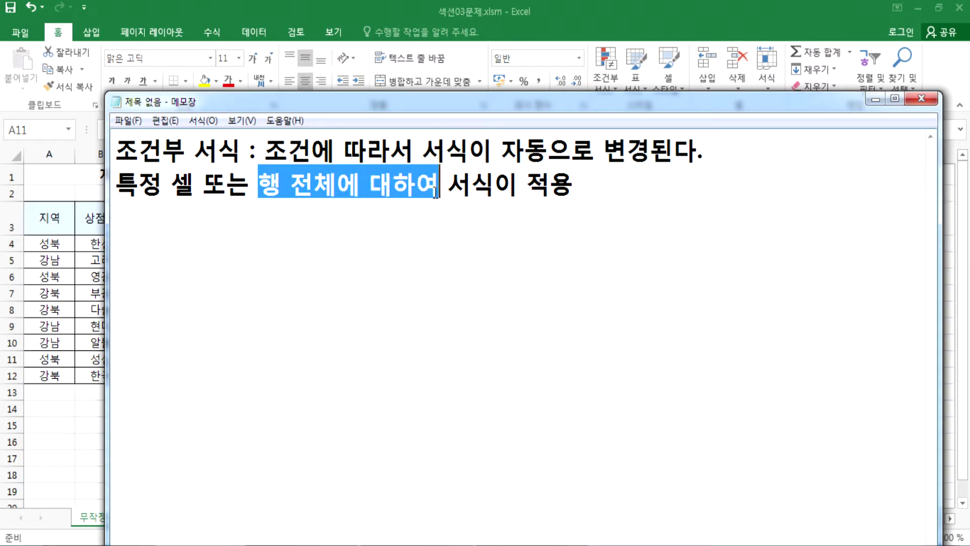
pyautogui.click(325, 240)
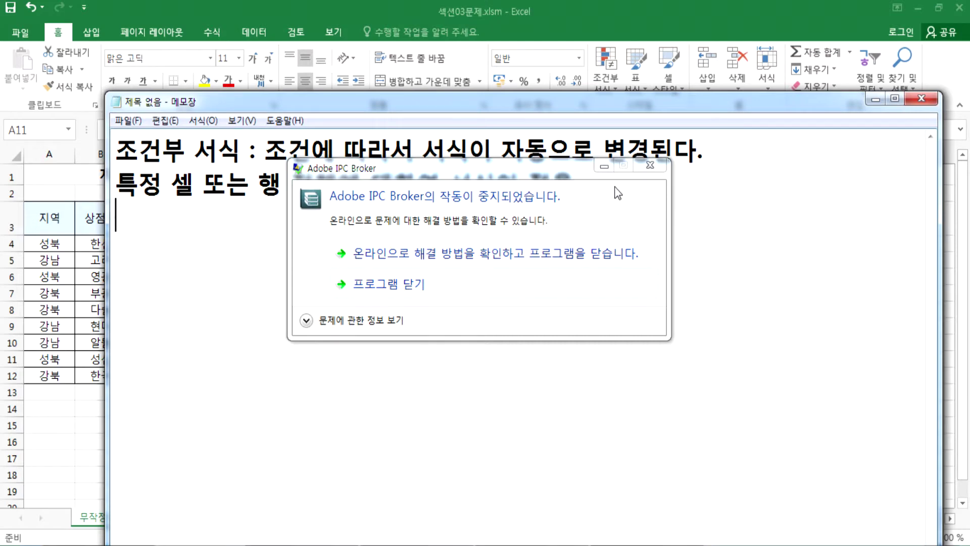
# Return to Excel and select the data range A4:E12 below the header row, making D4 the active cell.
pyautogui.hotkey('alt', 'Tab')
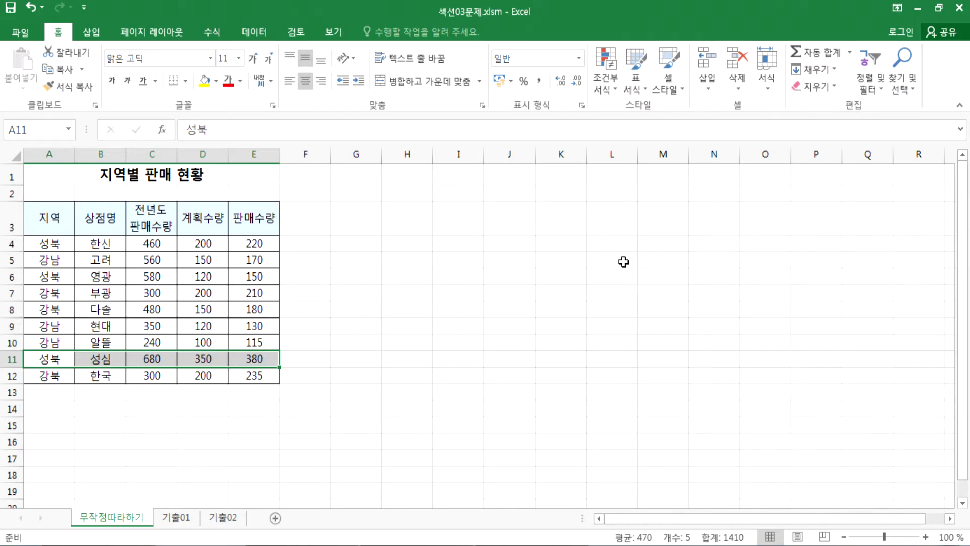
pyautogui.click(12, 218)
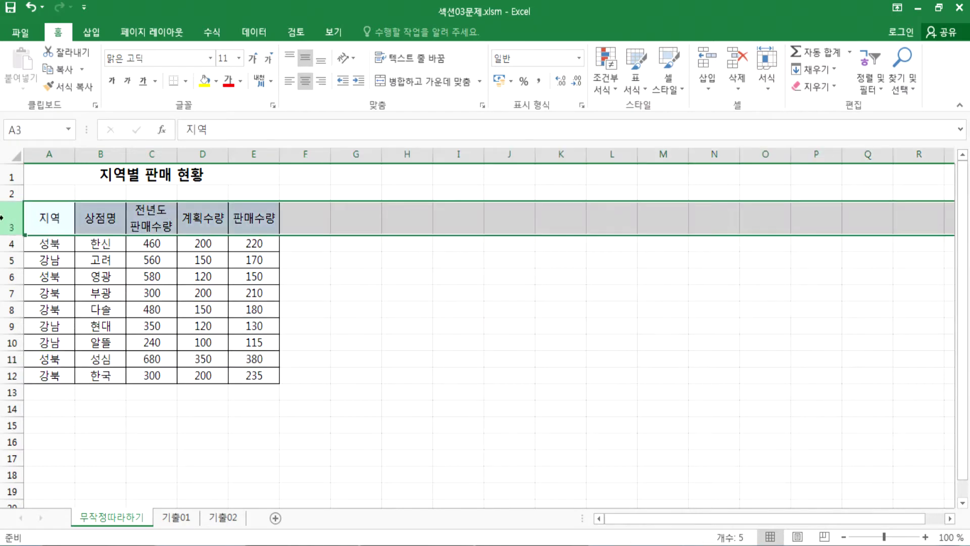
pyautogui.click(51, 240)
pyautogui.moveTo(51, 241); pyautogui.dragTo(239, 374)
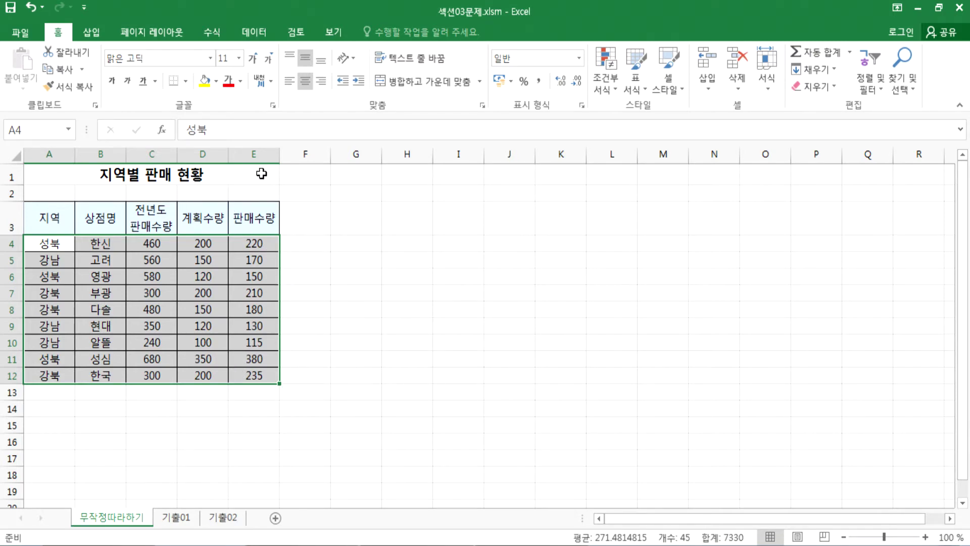
pyautogui.press('Tab')
pyautogui.press('Tab')
pyautogui.press('Tab')
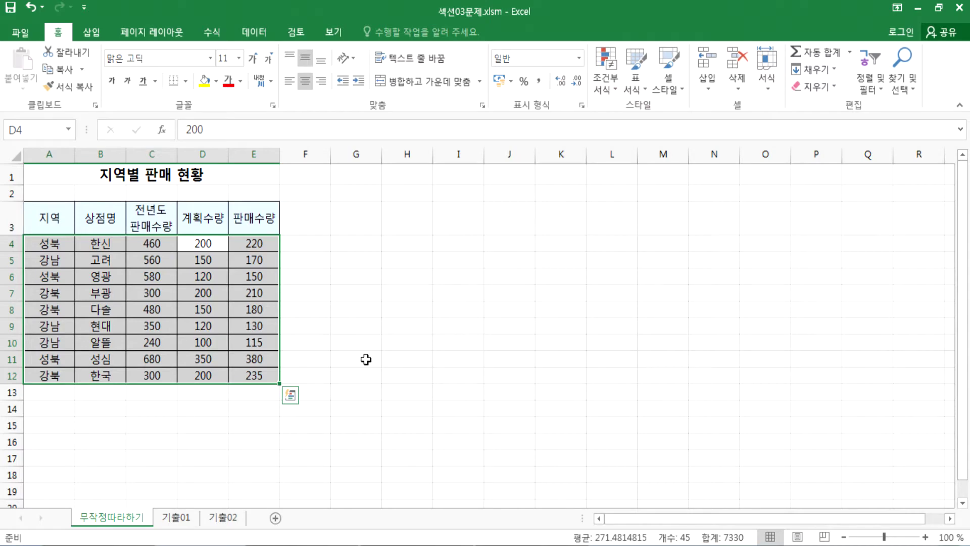
# Step the active cell down the 계획수량 column within the selected range, from D4 to D11.
pyautogui.press('Return')
pyautogui.press('Return')
pyautogui.press('Return')
pyautogui.press('Return')
pyautogui.press('Return')
pyautogui.press('Return')
pyautogui.press('Return')
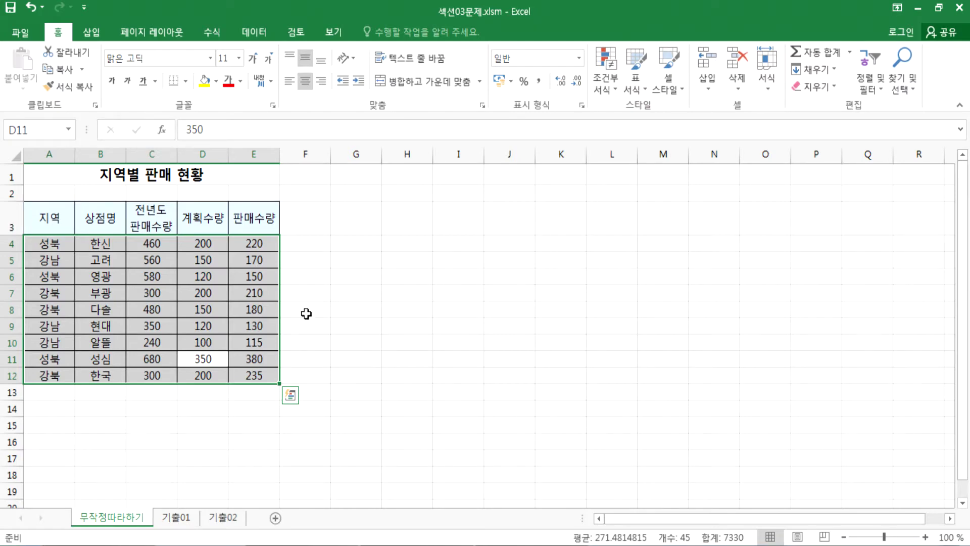
# Reselect the data range A4:E12 starting from A4 and enlarge the sheet view to 130%.
pyautogui.moveTo(43, 243); pyautogui.dragTo(242, 376)
pyautogui.scroll(1, 243, 377)
pyautogui.scroll(2, 124, 307)
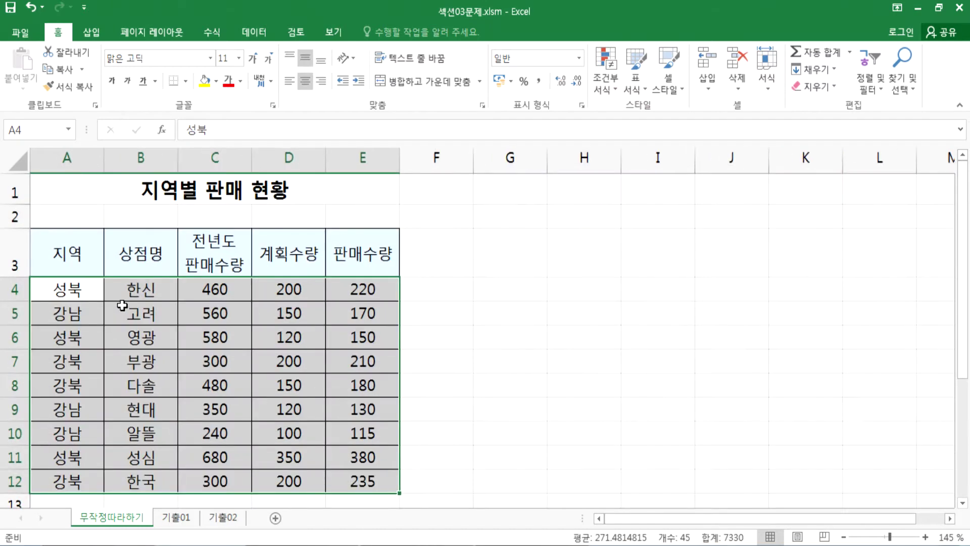
pyautogui.scroll(-1, 107, 296)
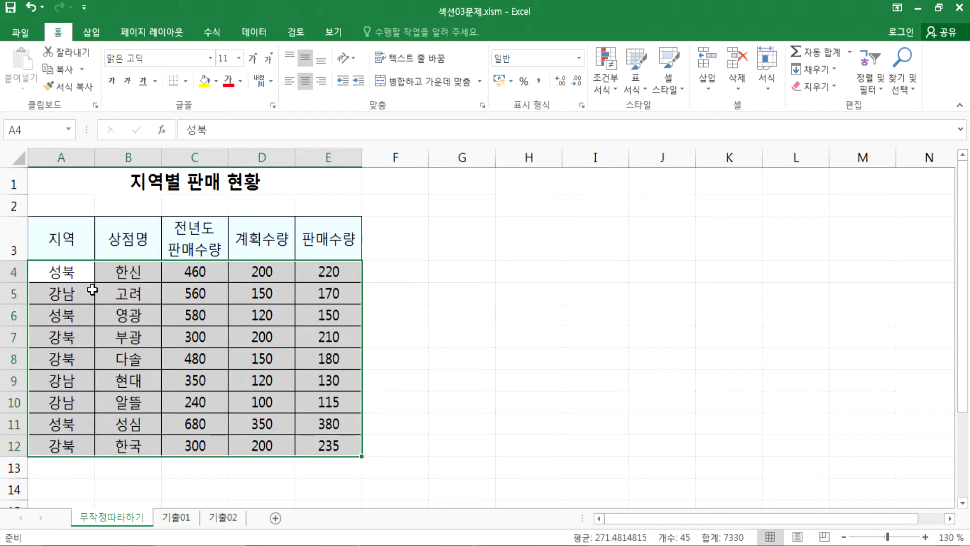
pyautogui.click(615, 88)
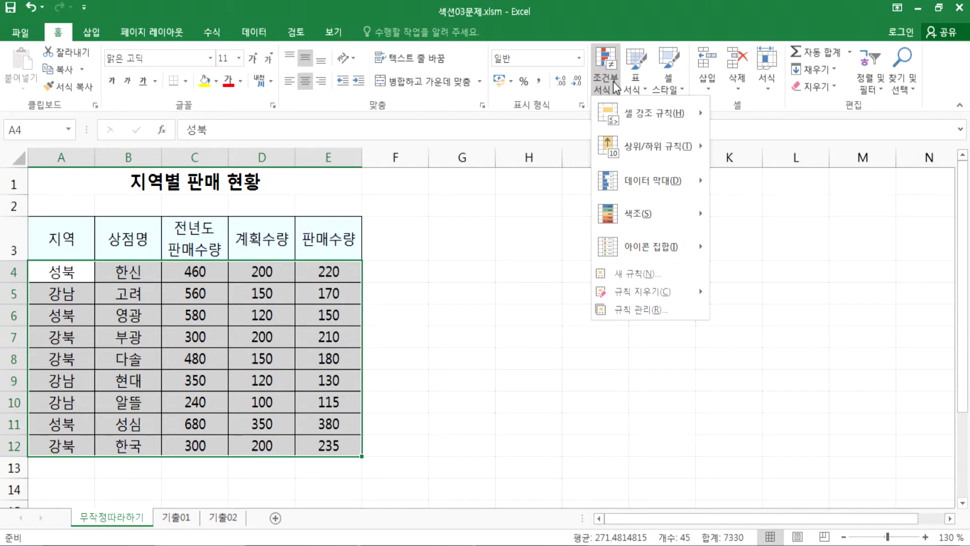
pyautogui.click(624, 274)
pyautogui.click(388, 250)
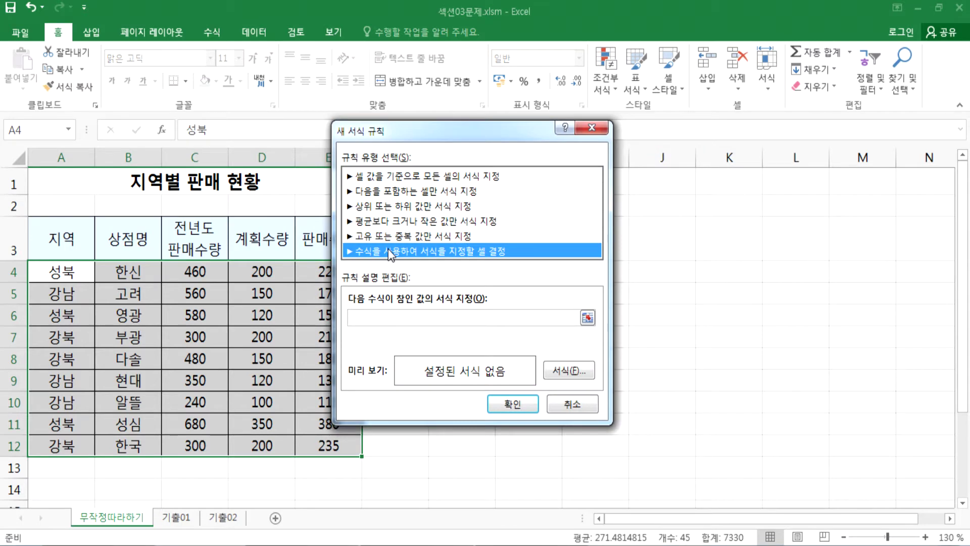
pyautogui.moveTo(444, 130); pyautogui.dragTo(544, 80)
pyautogui.click(474, 271)
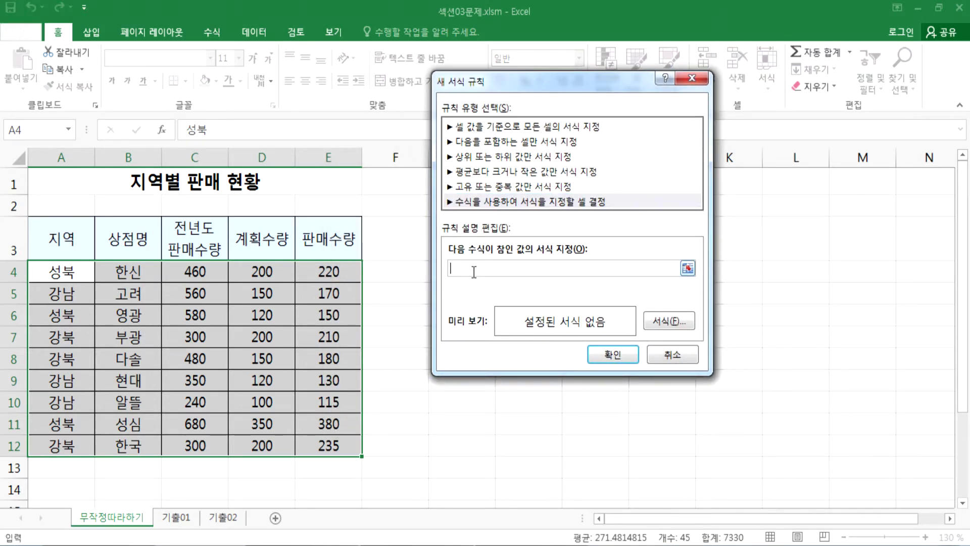
pyautogui.press('Escape')
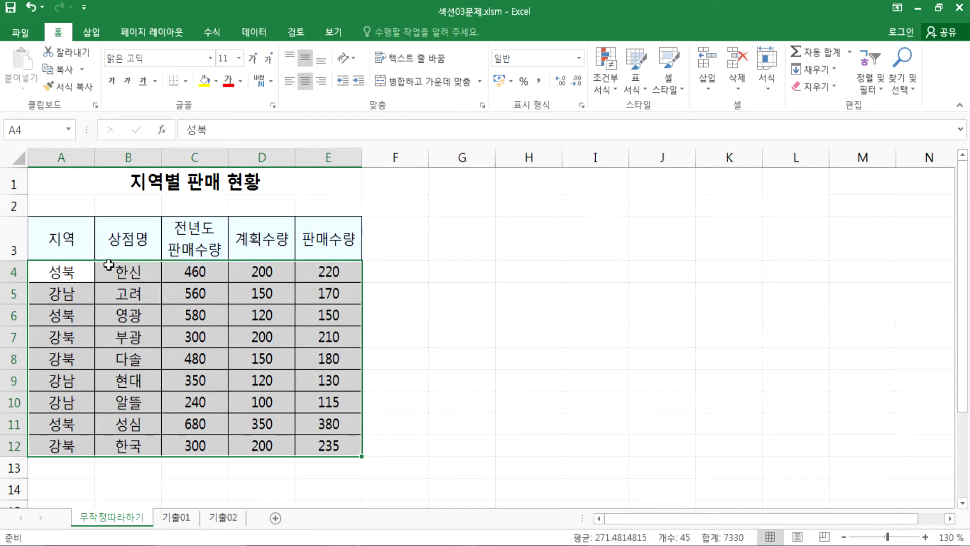
# Switch to Notepad, highlight the phrase "행 전체에 대하여" in the second note line, and return to Excel.
pyautogui.hotkey('alt', 'Tab')
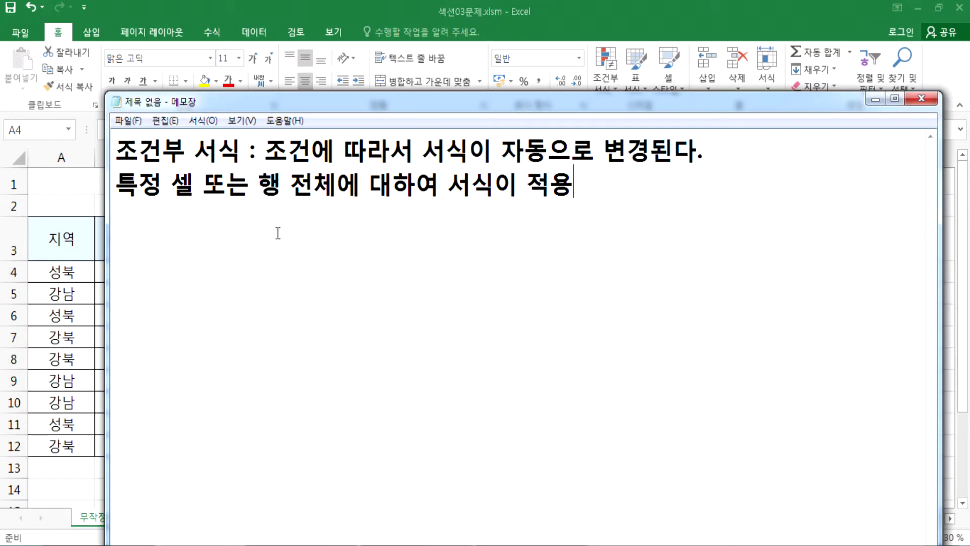
pyautogui.moveTo(258, 183); pyautogui.dragTo(431, 183)
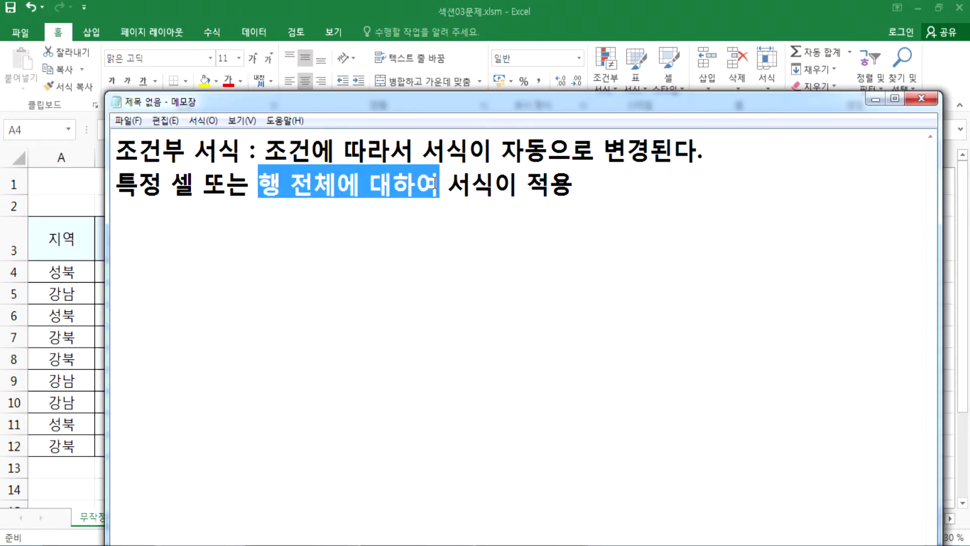
pyautogui.hotkey('alt', 'Tab')
pyautogui.moveTo(43, 275); pyautogui.dragTo(326, 444)
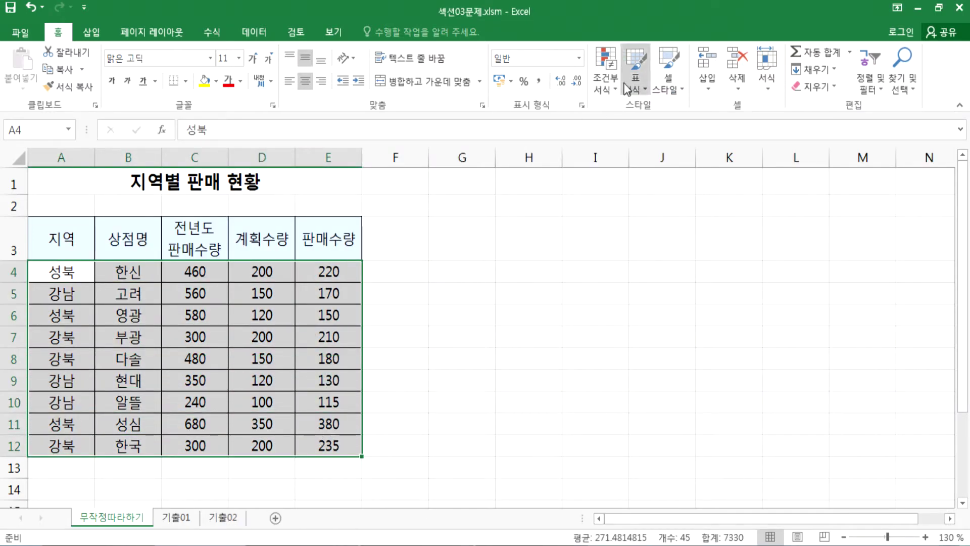
pyautogui.click(606, 86)
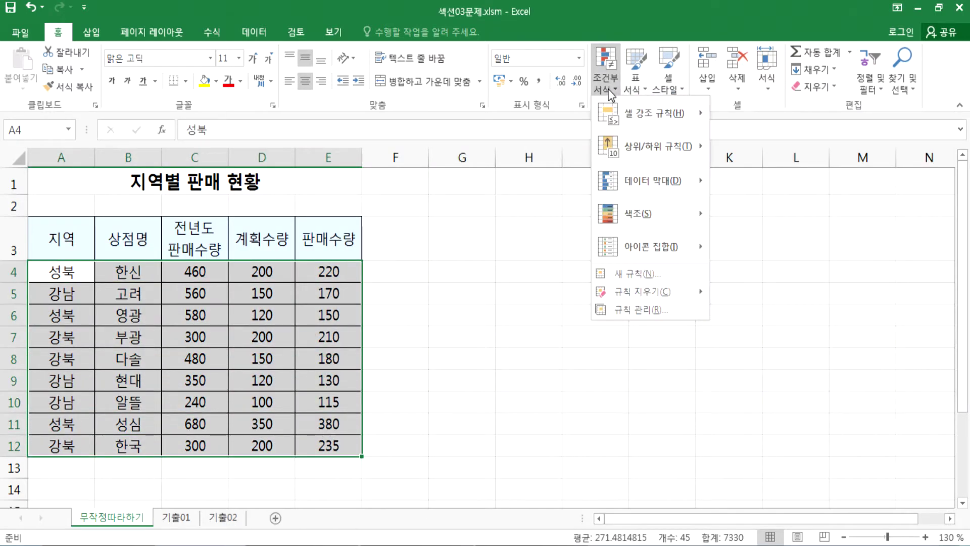
pyautogui.click(645, 276)
pyautogui.click(417, 185)
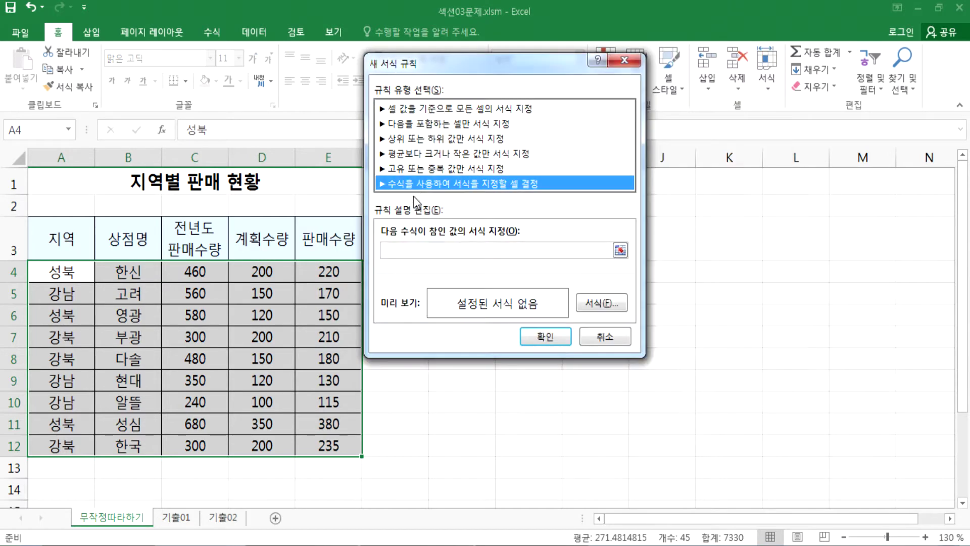
pyautogui.click(404, 252)
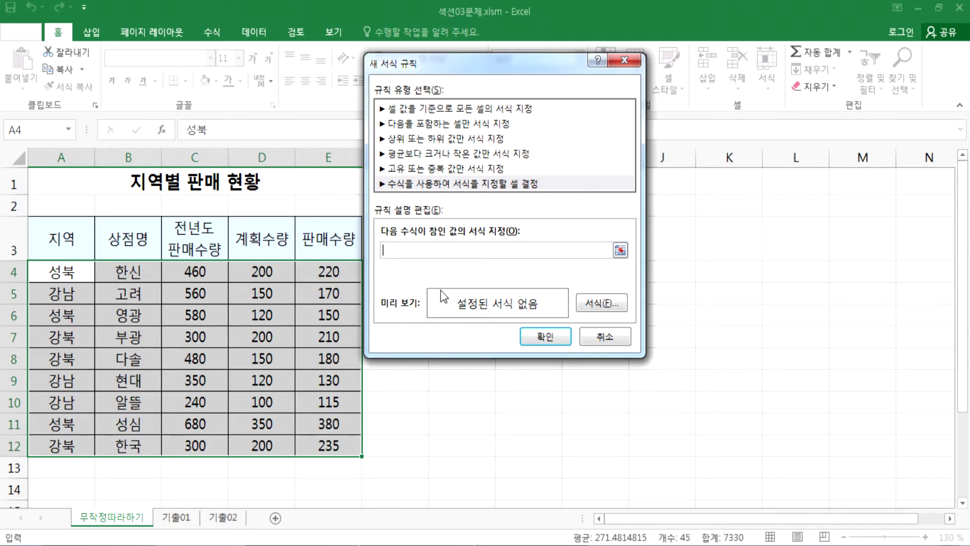
pyautogui.click(258, 270)
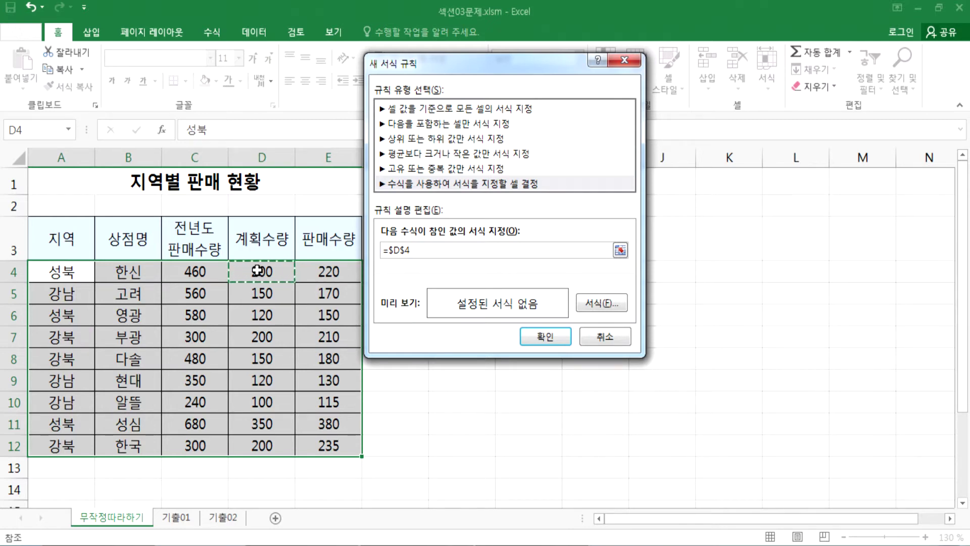
pyautogui.press('Escape')
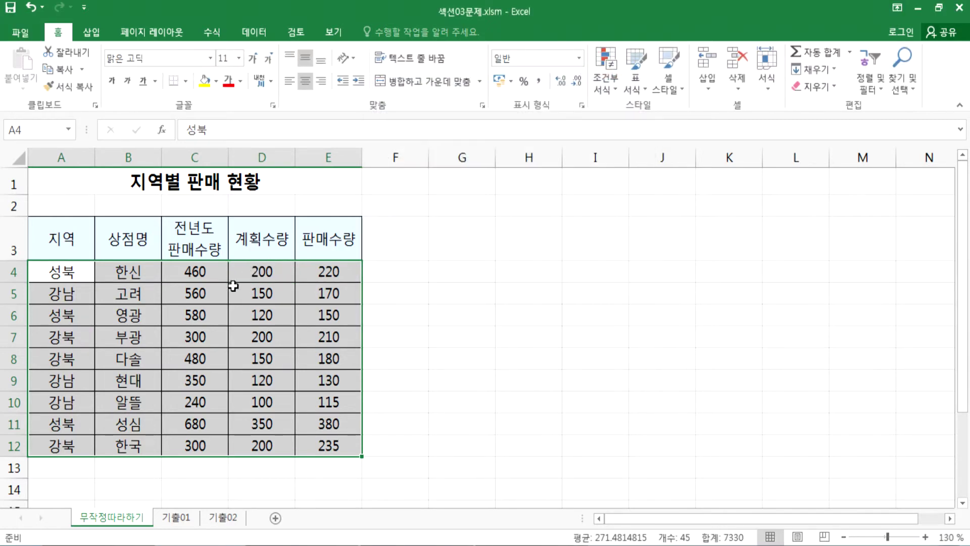
# Move the active cell within the selected range from A4 across to D4 and down the 계획수량 column to D11.
pyautogui.press('Tab')
pyautogui.press('Tab')
pyautogui.press('Tab')
pyautogui.press('Return')
pyautogui.press('Return')
pyautogui.press('Return')
pyautogui.press('Return')
pyautogui.press('Return')
pyautogui.press('Return')
pyautogui.press('Return')
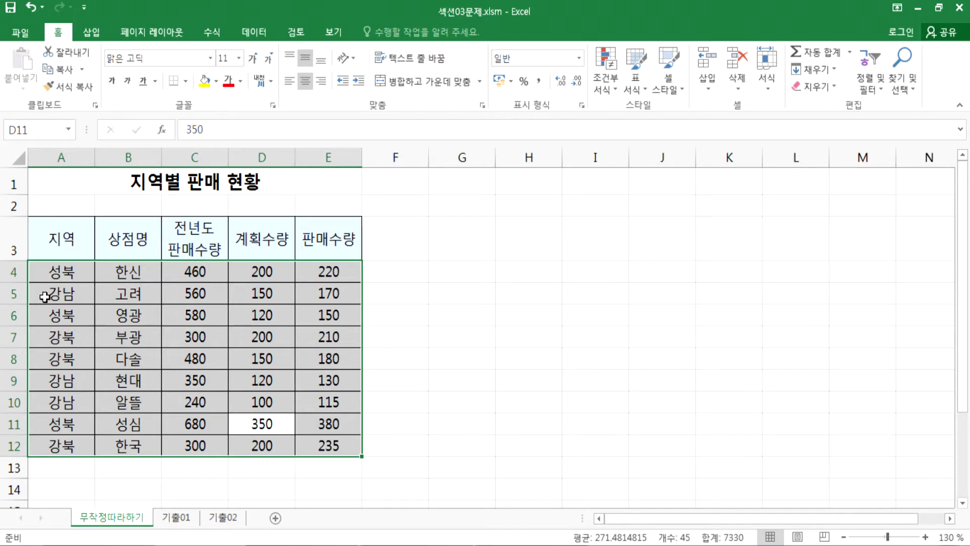
# Reselect the data range A4:E12 and move the active cell across the first record to D4.
pyautogui.moveTo(55, 281); pyautogui.dragTo(310, 446)
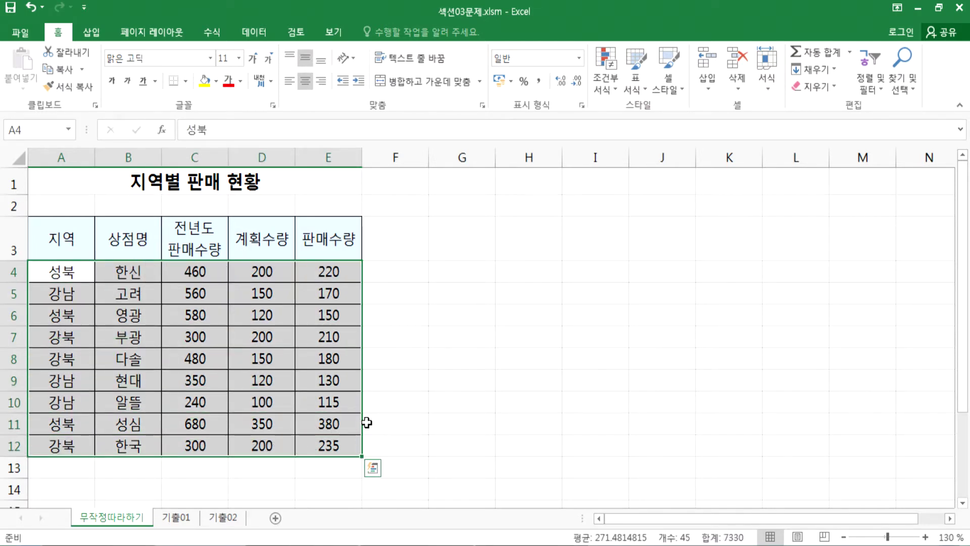
pyautogui.press('Tab')
pyautogui.press('Tab')
pyautogui.press('Tab')
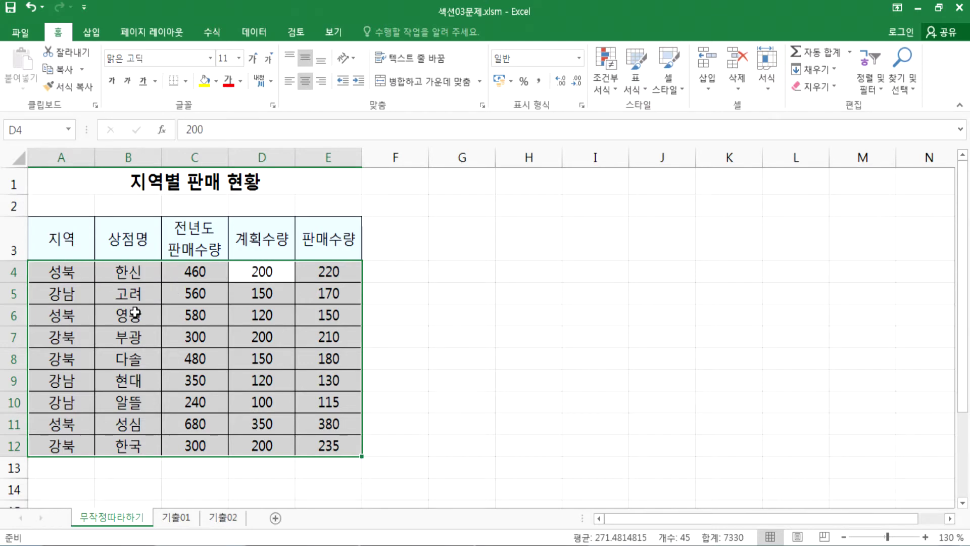
# Select A4:E12 and start a new conditional formatting rule that uses a formula to determine which cells to format.
pyautogui.moveTo(51, 272); pyautogui.dragTo(307, 442)
pyautogui.click(606, 76)
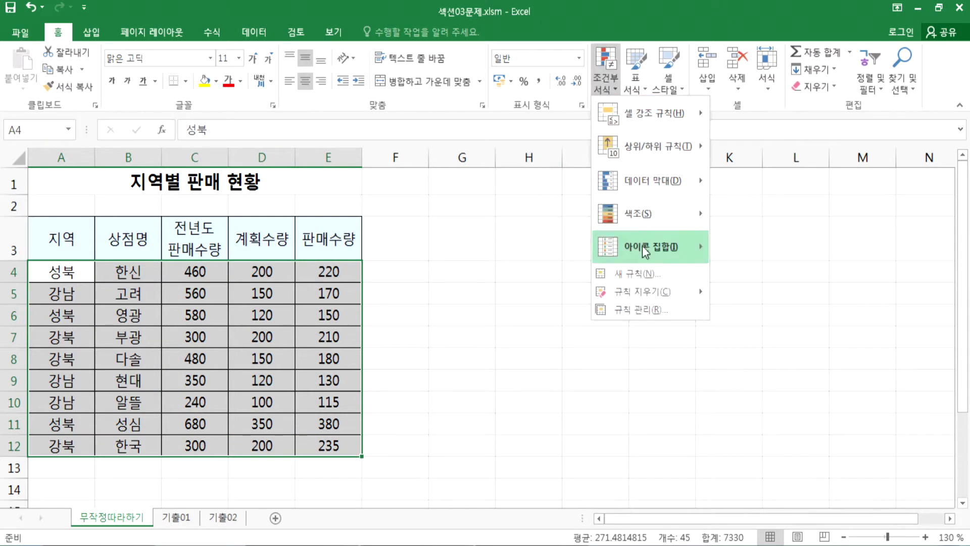
pyautogui.click(638, 272)
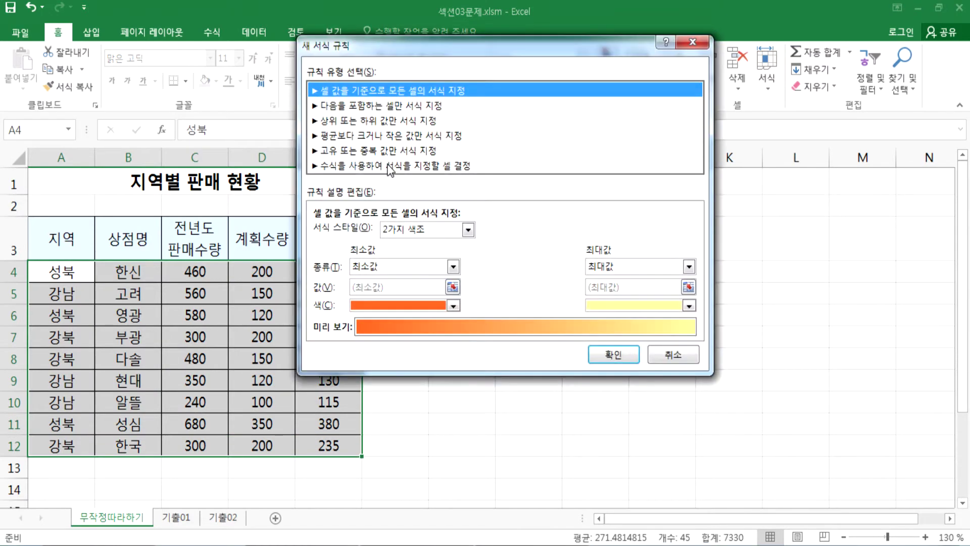
pyautogui.click(391, 165)
pyautogui.moveTo(384, 45); pyautogui.dragTo(487, 45)
pyautogui.click(448, 236)
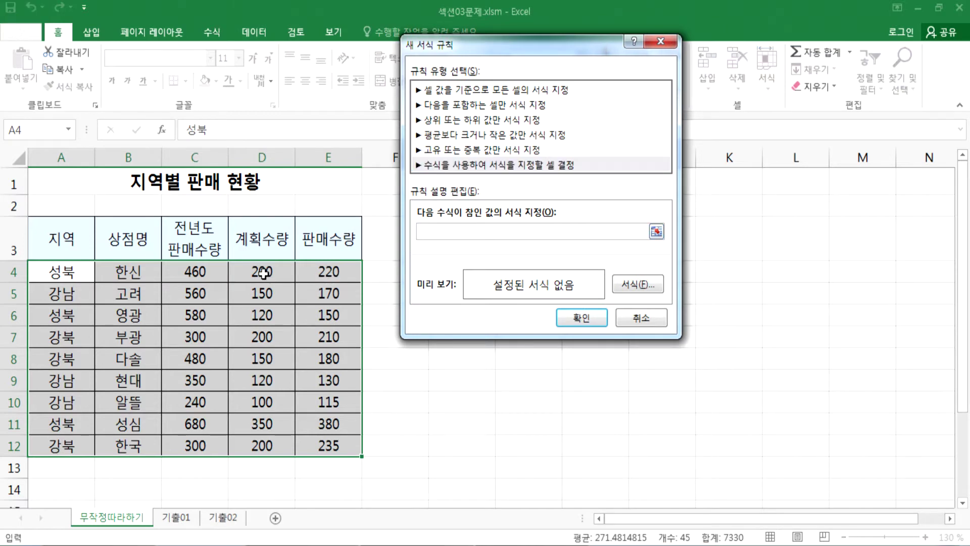
# Enter the rule formula =$D4>=250, referencing cell D4 with only its column kept absolute.
pyautogui.click(262, 272)
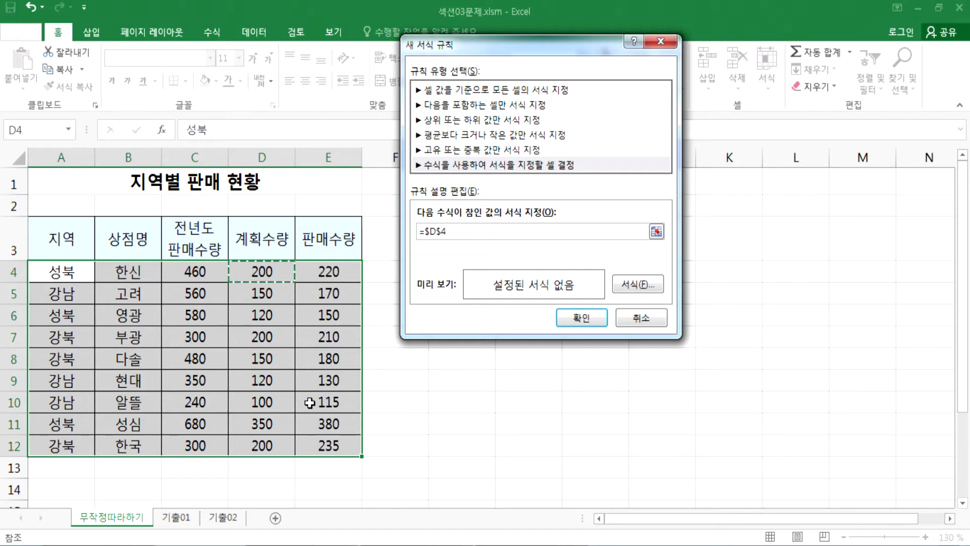
pyautogui.press('F4')
pyautogui.press('F4')
pyautogui.press('F4')
pyautogui.press('F4')
pyautogui.press('F4')
pyautogui.press('F4')
pyautogui.press('F4')
pyautogui.press('F4')
pyautogui.press('F4')
pyautogui.press('F4')
pyautogui.write('>=25')
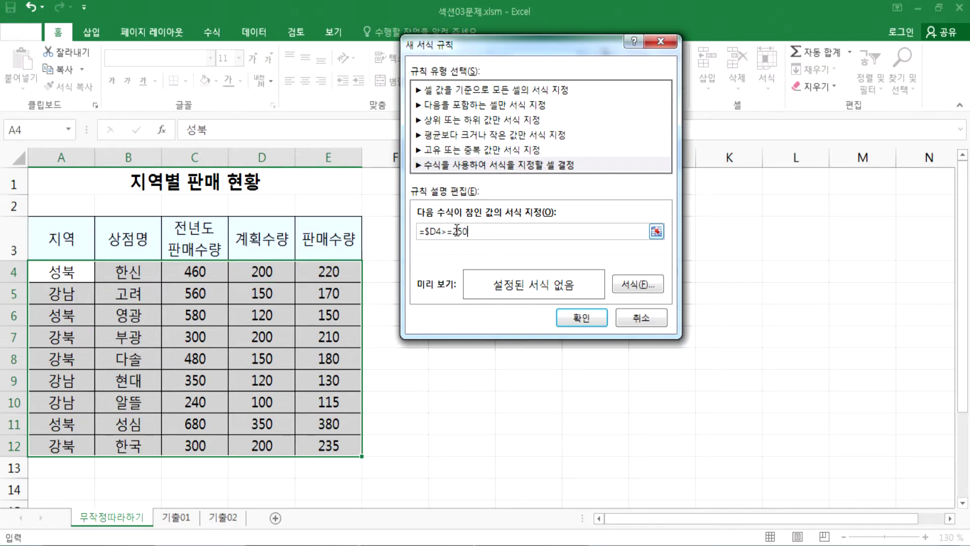
pyautogui.write('0')
# Copy the rule formula =$D4>=250 and paste it into Notepad as the third note line.
pyautogui.moveTo(467, 231); pyautogui.dragTo(404, 263)
pyautogui.hotkey('ctrl', 'c')
pyautogui.hotkey('alt', 'Tab')
pyautogui.click(223, 241)
pyautogui.hotkey('ctrl', 'v')
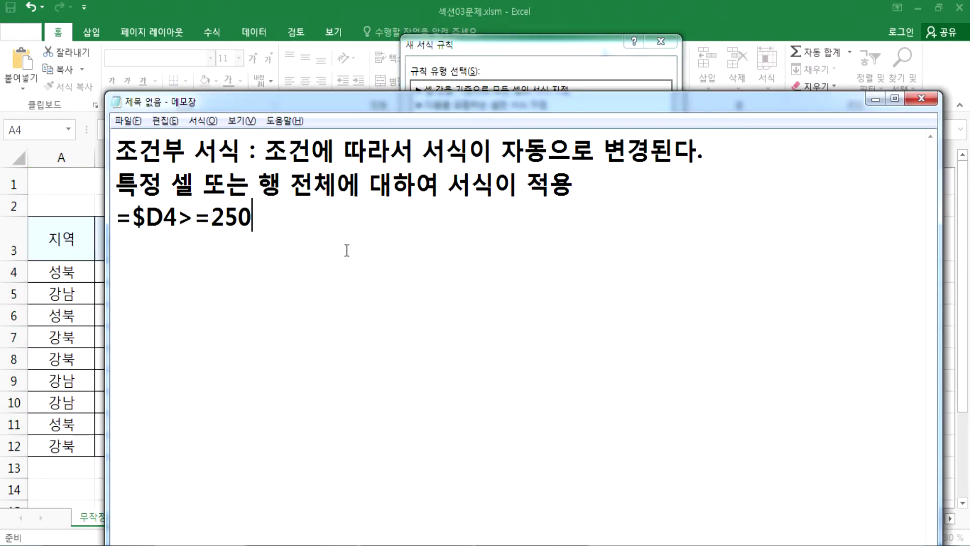
# Highlight the comparison operator >= in the pasted formula, then clear the highlight.
pyautogui.press('Left')
pyautogui.press('Left')
pyautogui.press('Left')
pyautogui.press('Left')
pyautogui.press('Left')
pyautogui.press('Left')
pyautogui.press('Right')
pyautogui.hotkey('shift', 'Right')
pyautogui.hotkey('shift', 'Right')
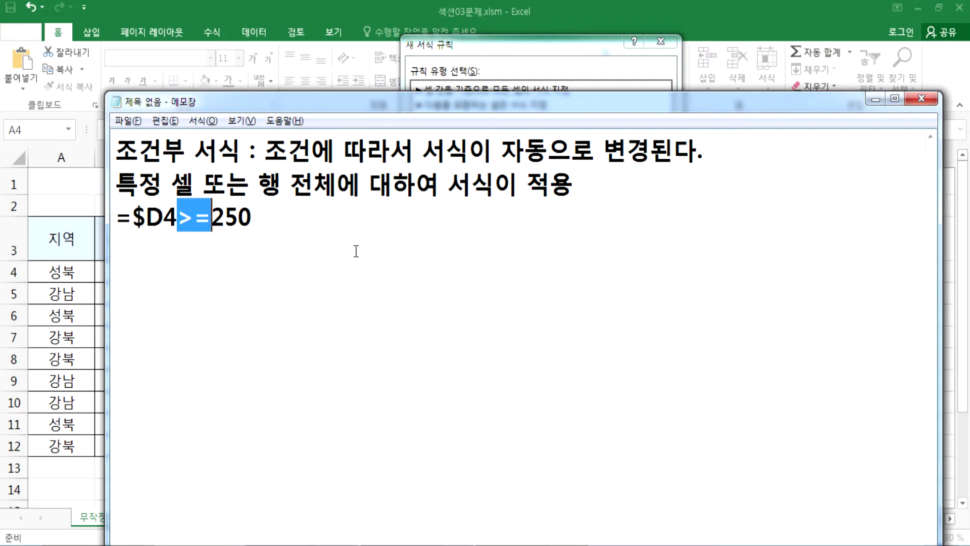
pyautogui.press('Right')
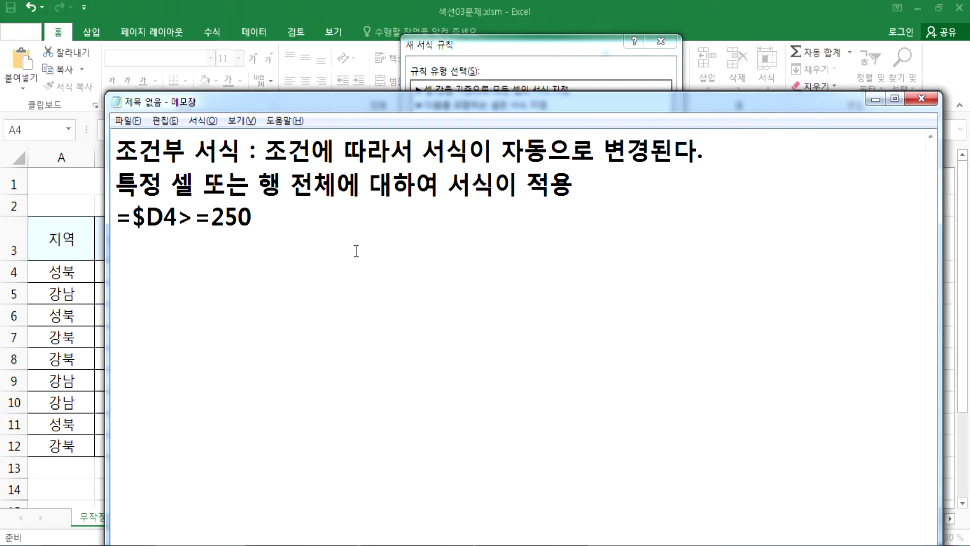
# Highlight the formula's parts in turn: the reference =$D4, the value 250 and the operator >=.
pyautogui.click(174, 217)
pyautogui.moveTo(175, 218); pyautogui.dragTo(109, 208)
pyautogui.moveTo(208, 222); pyautogui.dragTo(266, 217)
pyautogui.moveTo(176, 218); pyautogui.dragTo(211, 218)
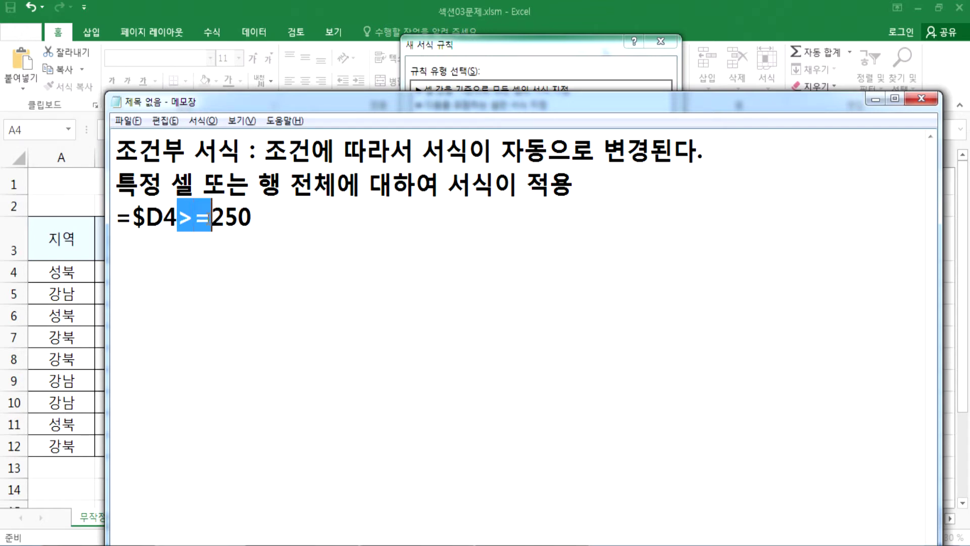
# Add the note "왼쪽이 기준" below the formula, leaving one blank line between them.
pyautogui.click(211, 252)
pyautogui.press('End')
pyautogui.press('Return')
pyautogui.press('Return')
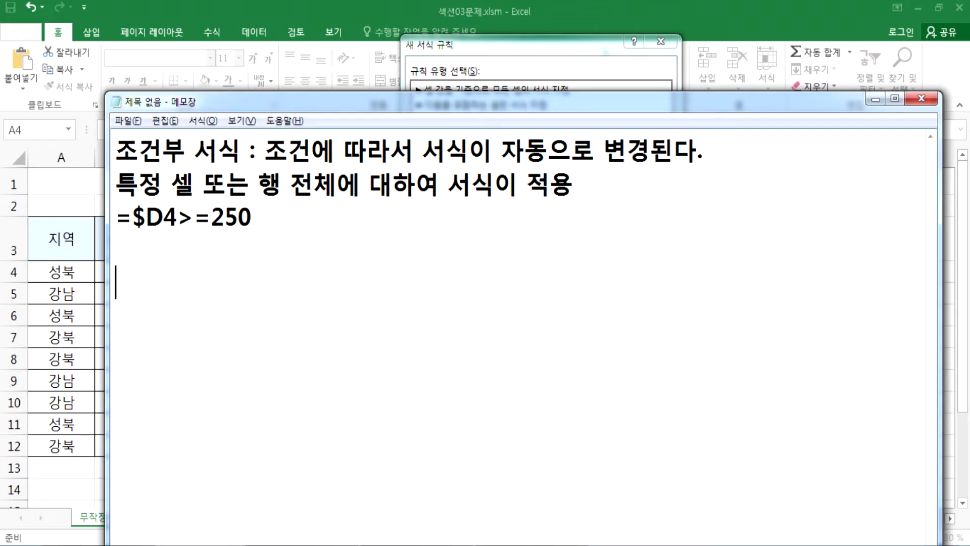
pyautogui.write('dghl')
pyautogui.press('BackSpace')
pyautogui.press('BackSpace')
pyautogui.press('BackSpace')
pyautogui.press('BackSpace')
pyautogui.press('Hangul')
pyautogui.write('ㅇ희')
pyautogui.press('BackSpace')
pyautogui.press('BackSpace')
pyautogui.press('BackSpace')
pyautogui.write('왼')
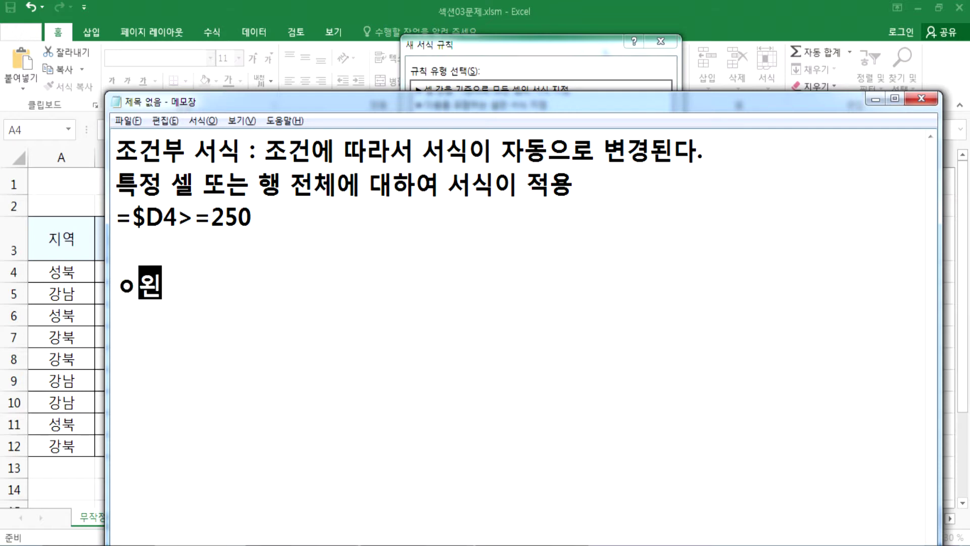
pyautogui.write('쪽이 기준')
pyautogui.press('Home')
pyautogui.press('Delete')
pyautogui.press('Delete')
pyautogui.press('End')
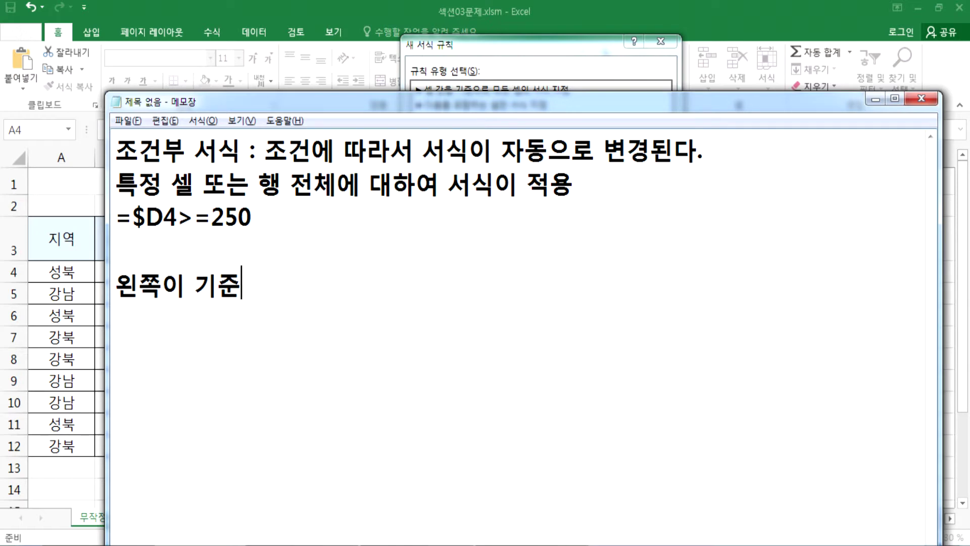
# Highlight the value 250 and the operator >= in the formula, and add blank lines below the last note.
pyautogui.doubleClick(236, 218)
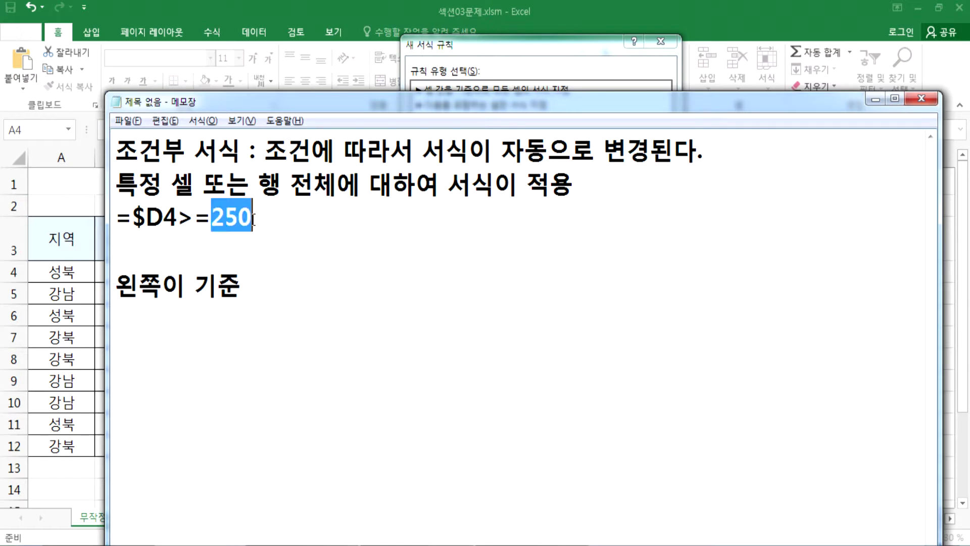
pyautogui.moveTo(177, 218); pyautogui.dragTo(211, 218)
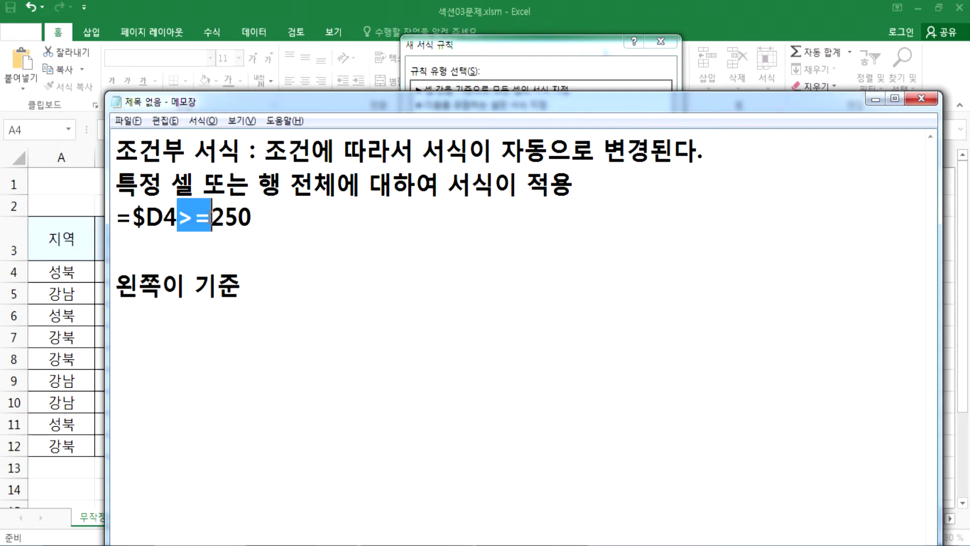
pyautogui.click(253, 295)
pyautogui.press('Return')
pyautogui.press('Return')
pyautogui.press('Return')
pyautogui.press('Return')
pyautogui.click(173, 314)
# Switch to Excel, give the =$D4>=250 rule a 실선 underline and 굵게 font style, and apply the rule.
pyautogui.hotkey('alt', 'Tab')
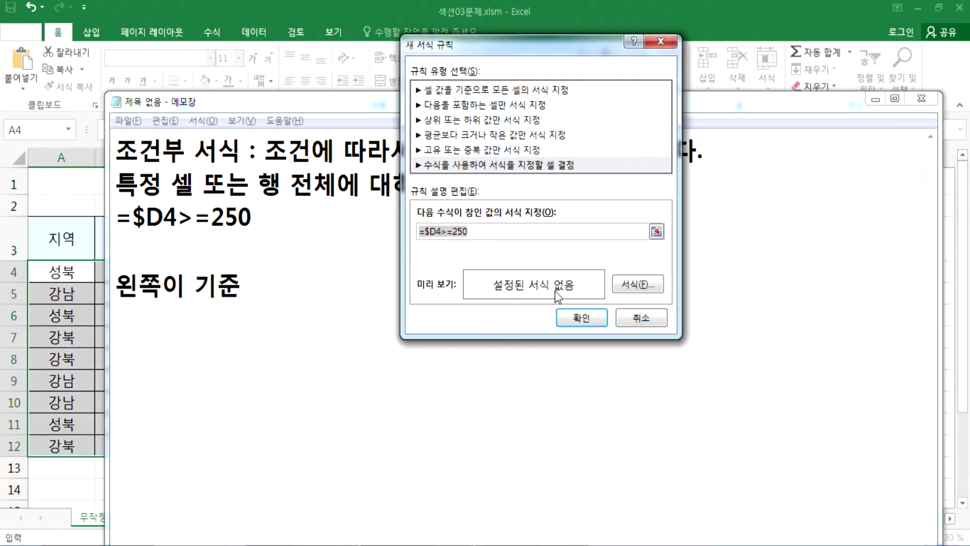
pyautogui.click(620, 289)
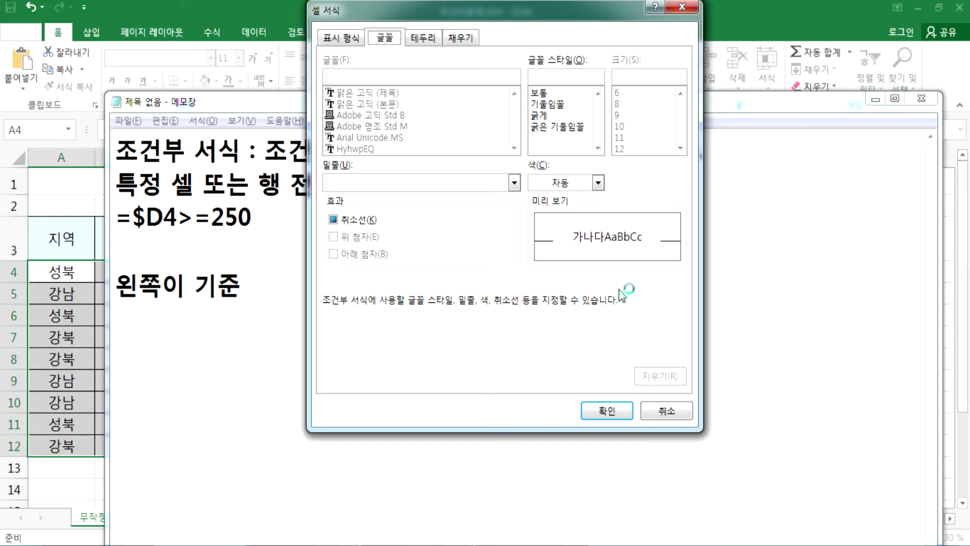
pyautogui.click(410, 182)
pyautogui.click(399, 209)
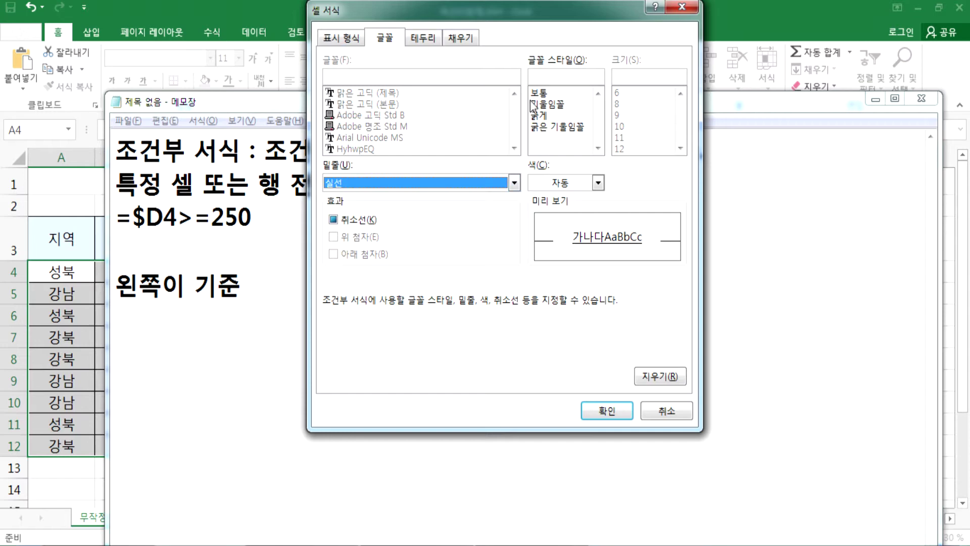
pyautogui.click(539, 116)
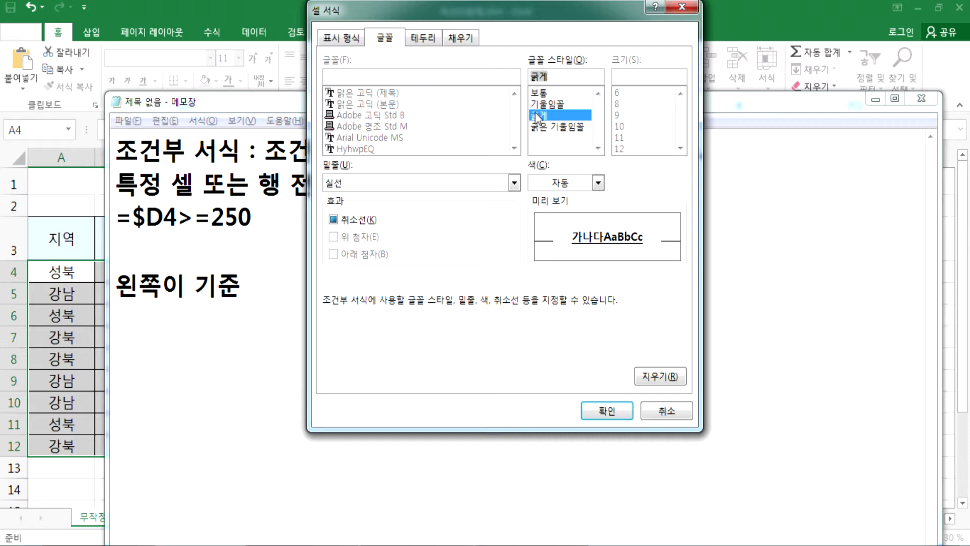
pyautogui.click(604, 418)
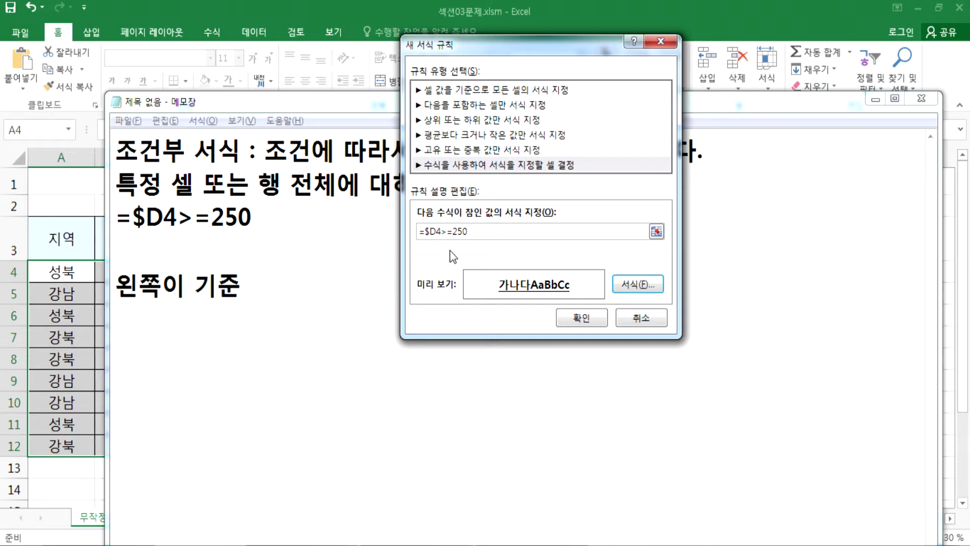
pyautogui.click(575, 317)
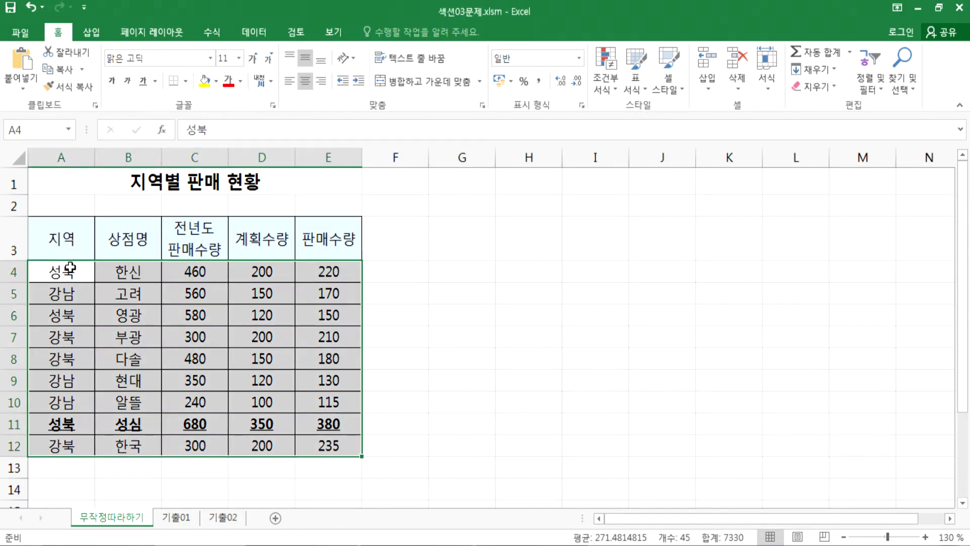
# Create another formula-based conditional formatting rule for A4:E12 with the formula =$D4<150, and select the formula text.
pyautogui.click(606, 89)
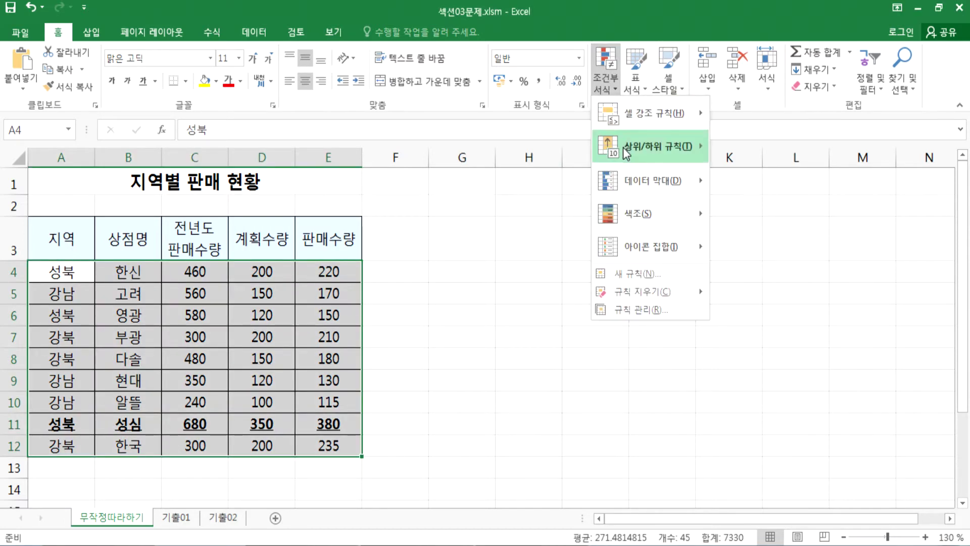
pyautogui.click(632, 274)
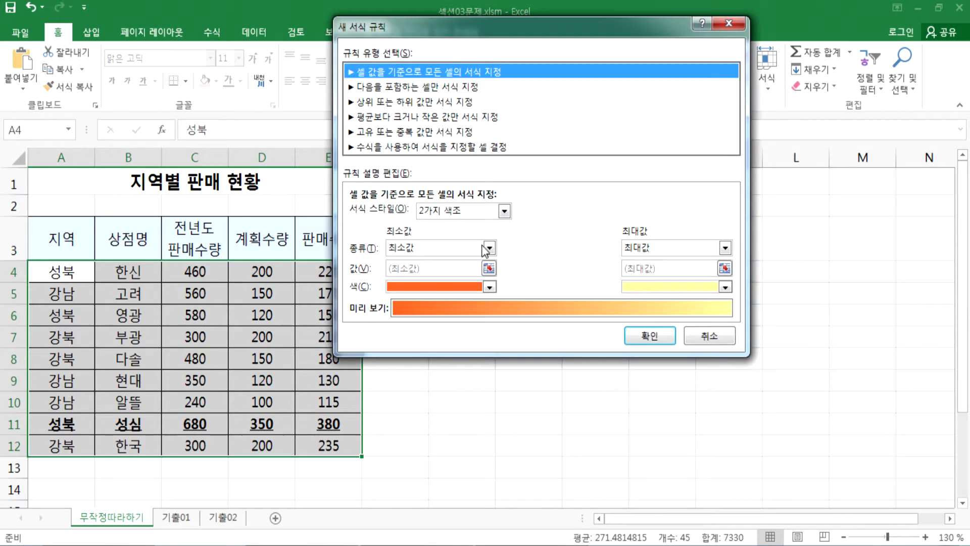
pyautogui.click(401, 147)
pyautogui.click(399, 213)
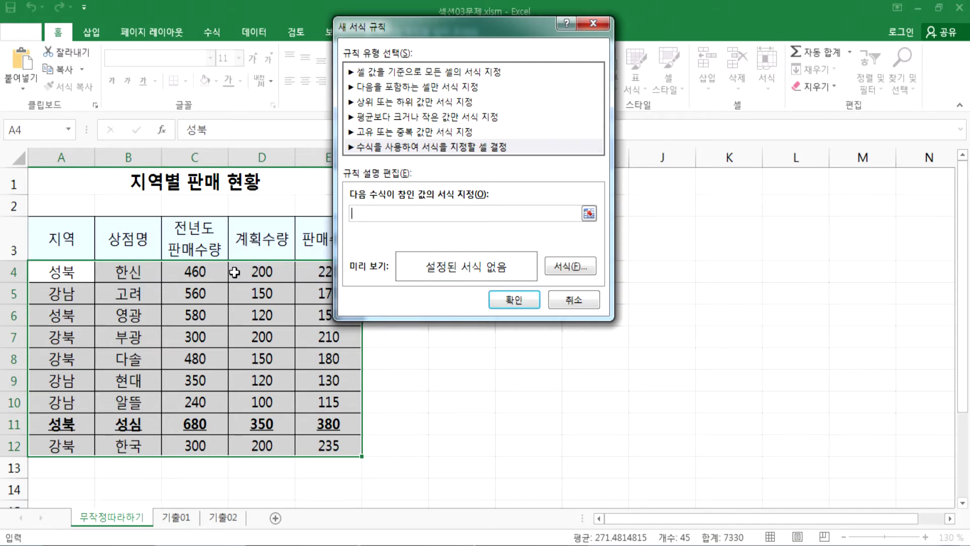
pyautogui.click(255, 272)
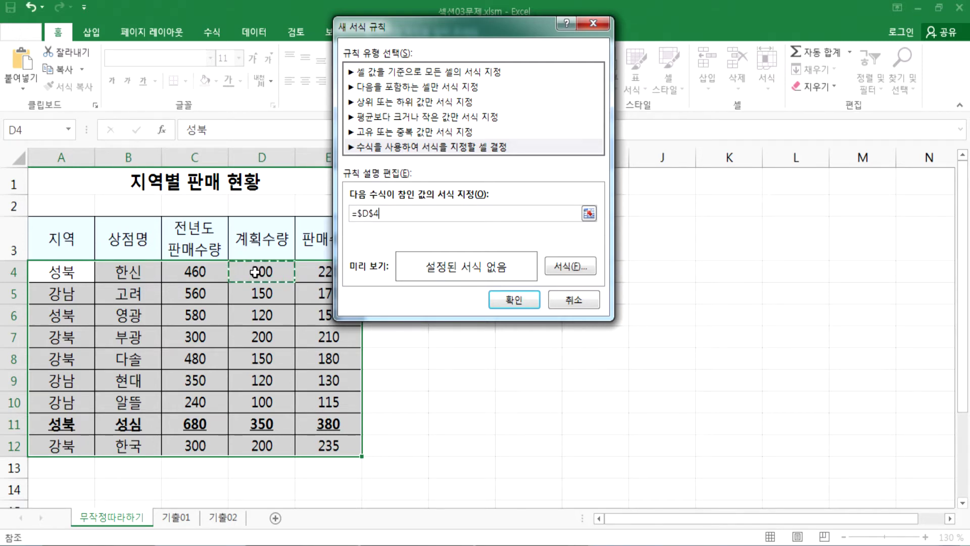
pyautogui.press('F4')
pyautogui.press('F4')
pyautogui.write('<150')
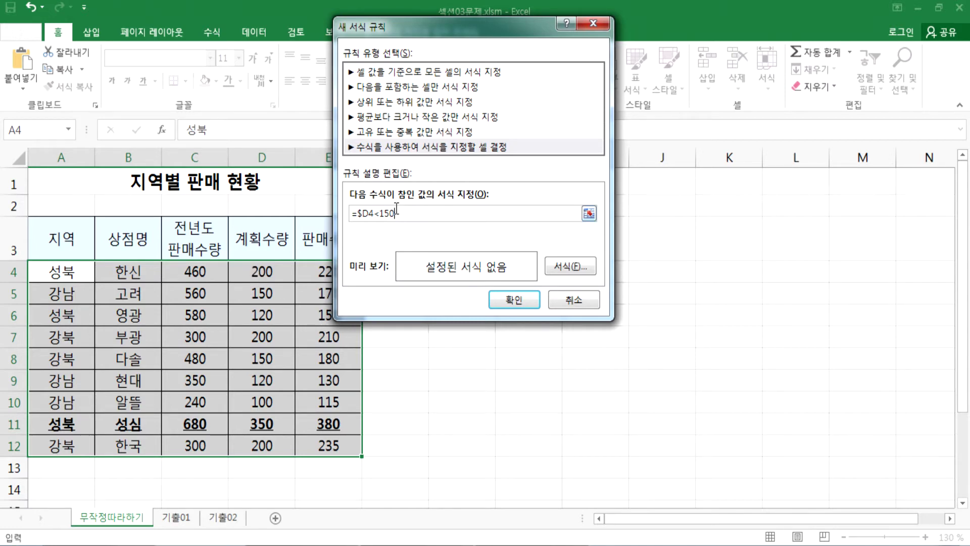
pyautogui.moveTo(401, 212); pyautogui.dragTo(348, 215)
# Format the =$D4<150 rule with a standard red font colour and 기울임꼴 style, and apply the rule.
pyautogui.click(568, 266)
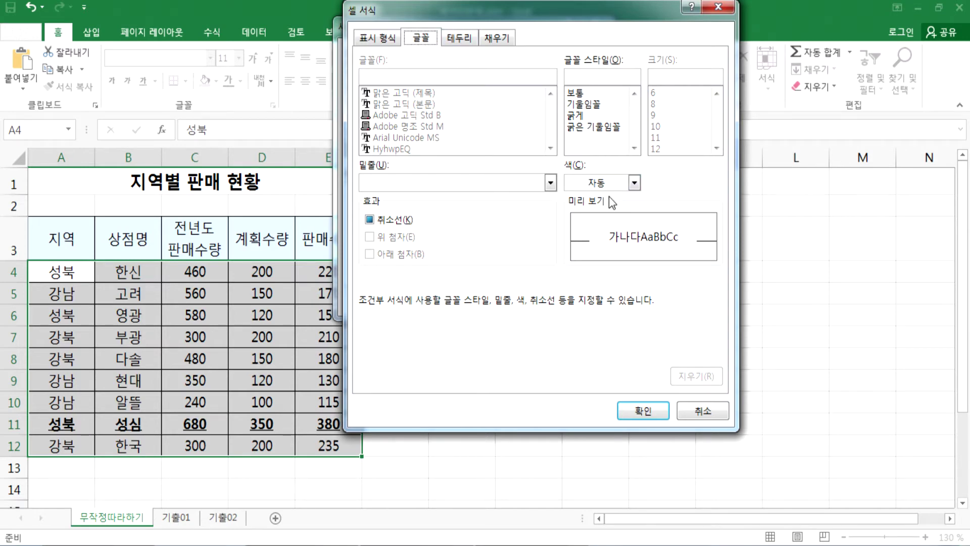
pyautogui.click(609, 183)
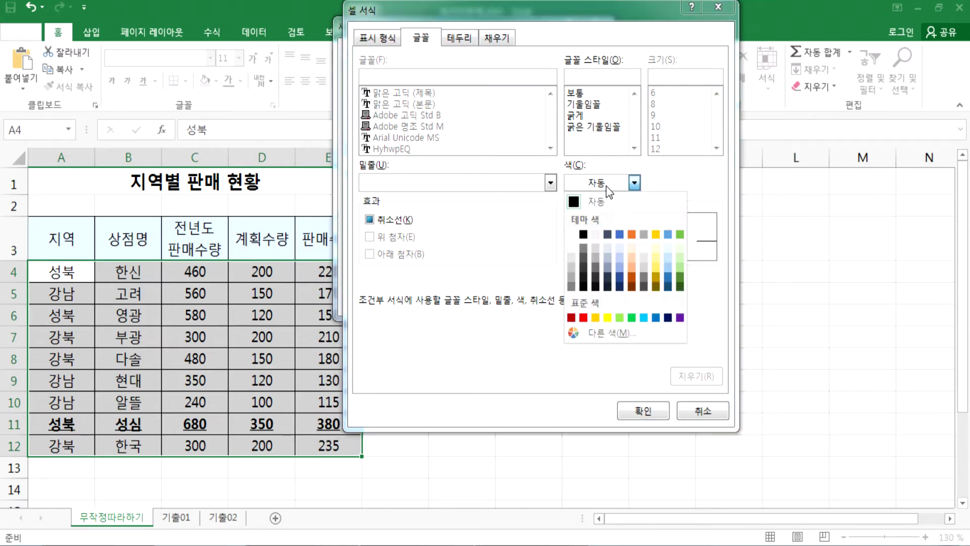
pyautogui.click(584, 317)
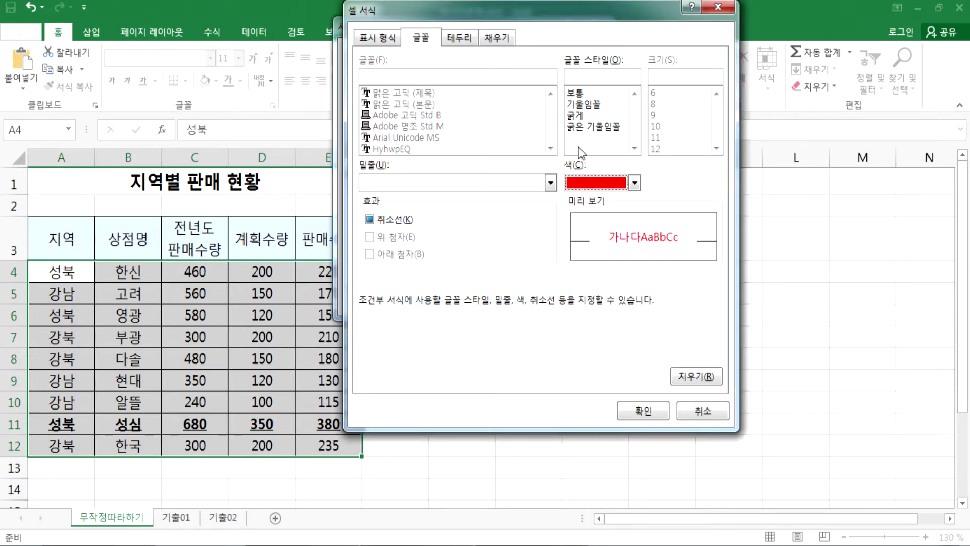
pyautogui.click(582, 104)
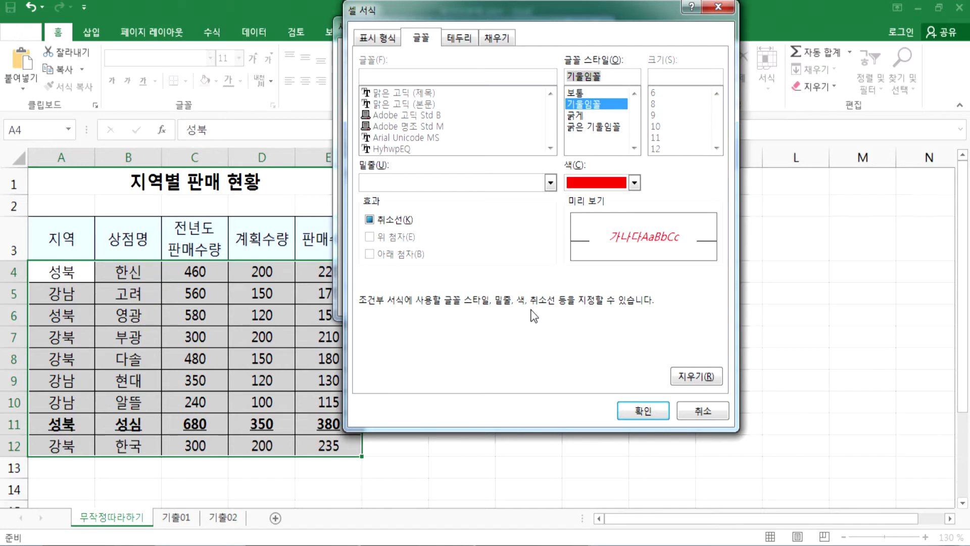
pyautogui.click(634, 413)
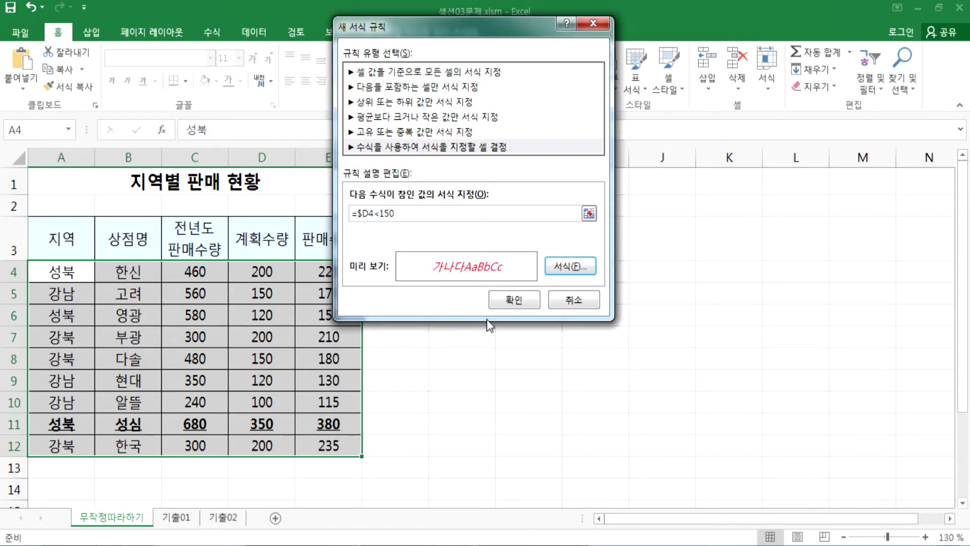
pyautogui.click(512, 300)
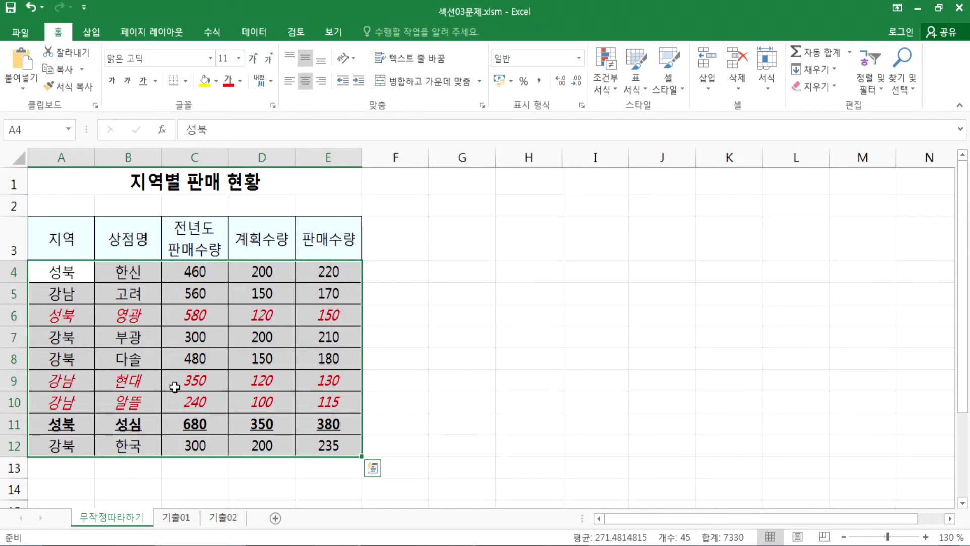
# In the Notepad notes, put the formula =$D4<150 directly below =$D4>=250, with 왼쪽이 기준 on the following line.
pyautogui.hotkey('alt', 'Tab')
pyautogui.write('=$D4<150')
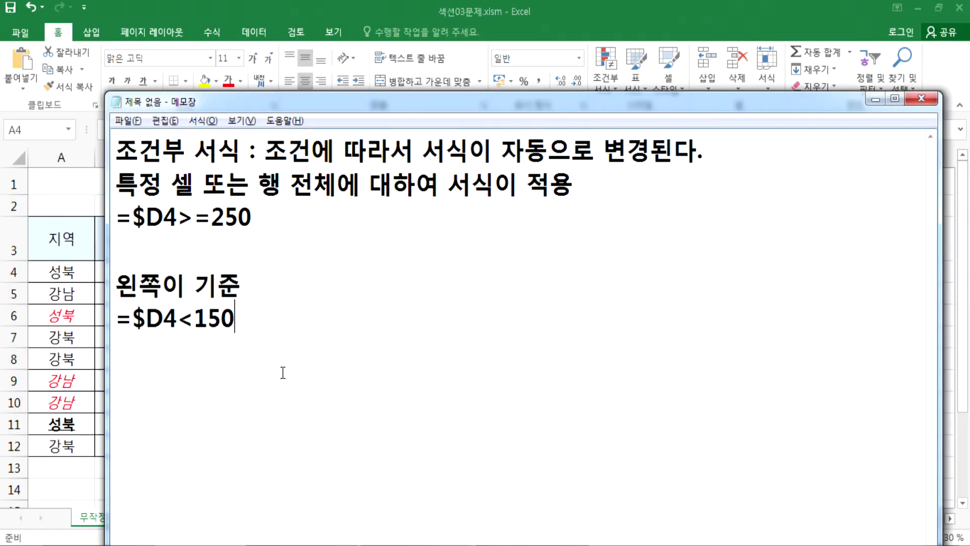
pyautogui.press('Home')
pyautogui.press('Return')
pyautogui.press('Up')
pyautogui.press('Up')
pyautogui.hotkey('shift', 'Down')
pyautogui.press('Delete')
pyautogui.press('Up')
pyautogui.press('Up')
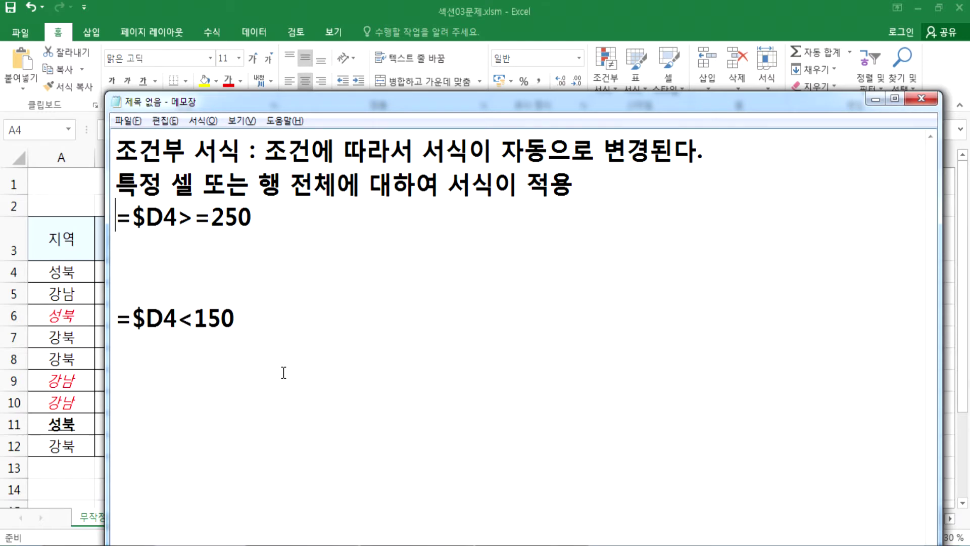
pyautogui.press('Down')
pyautogui.press('Delete')
pyautogui.press('Delete')
pyautogui.hotkey('ctrl', 'v')
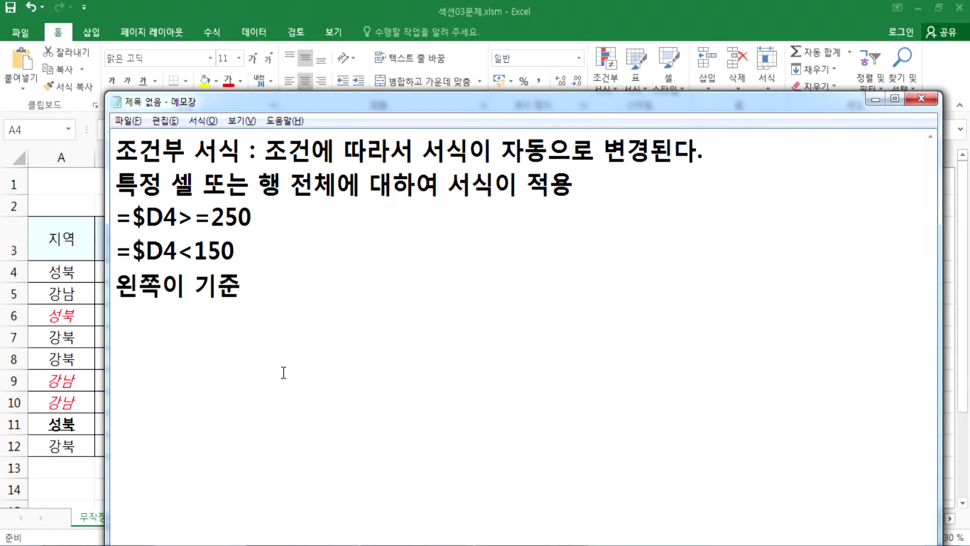
# Switch to Excel and highlight the 계획수량 values in D4:D12.
pyautogui.hotkey('alt', 'Tab')
pyautogui.click(260, 268)
pyautogui.moveTo(259, 268); pyautogui.dragTo(260, 444)
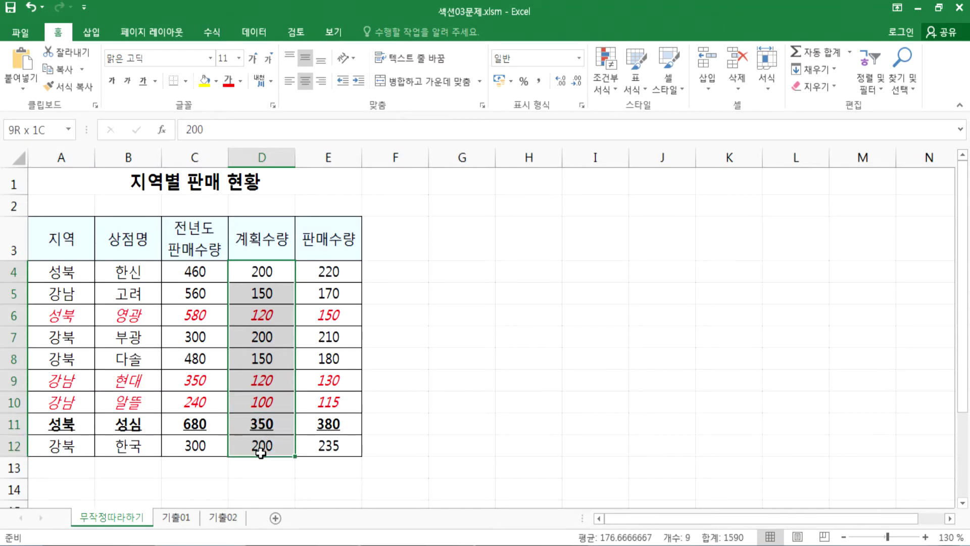
# Try 100 and 300 in D4 to test the two rules, undo each entry, and select A4:E12.
pyautogui.click(256, 274)
pyautogui.write('100')
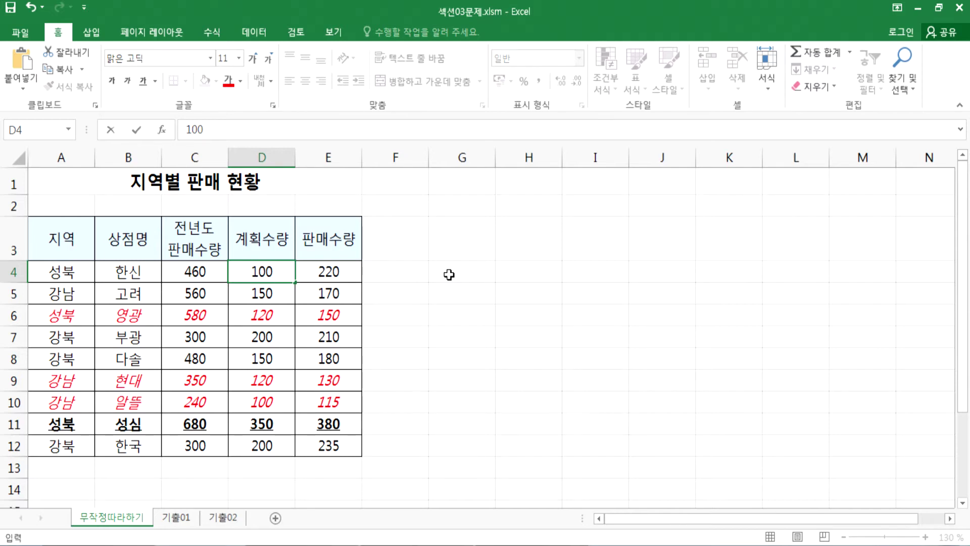
pyautogui.press('Return')
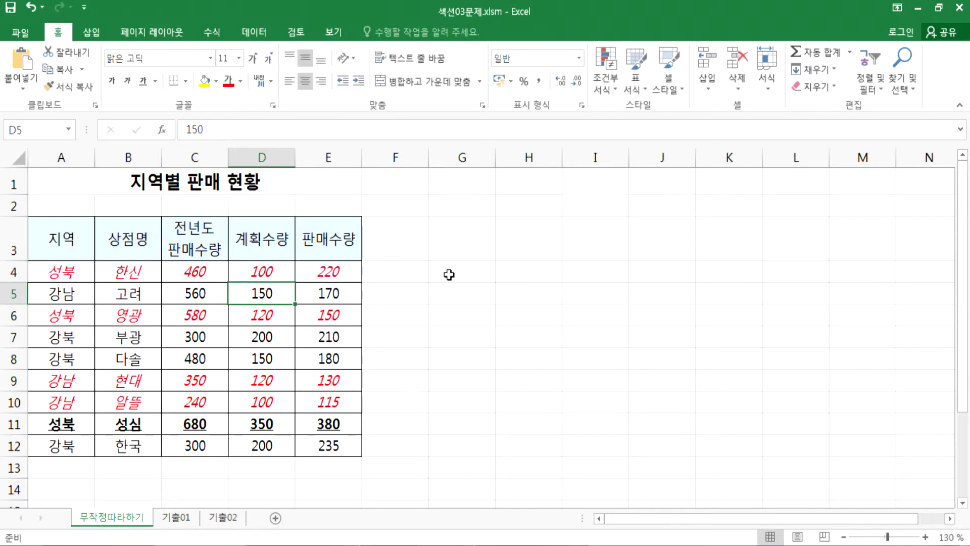
pyautogui.hotkey('ctrl', 'z')
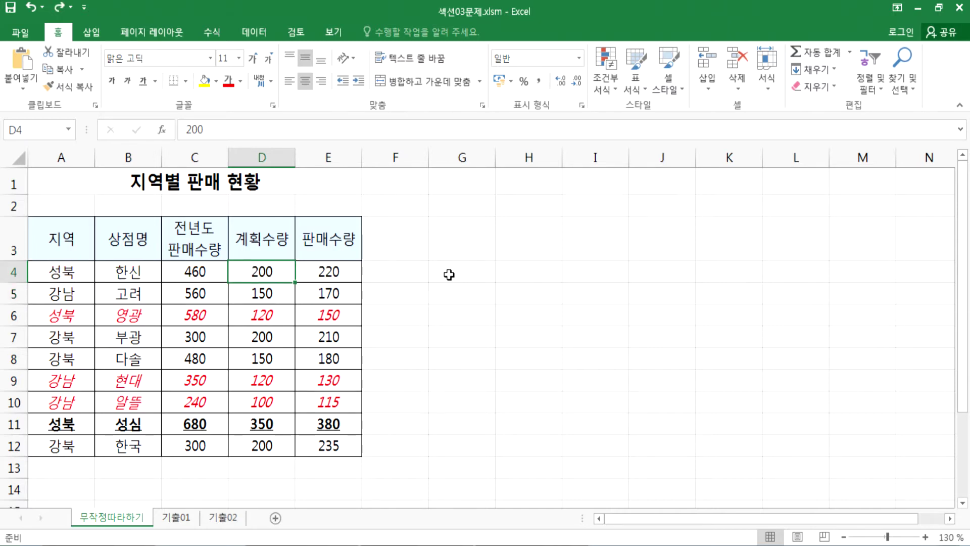
pyautogui.write('300')
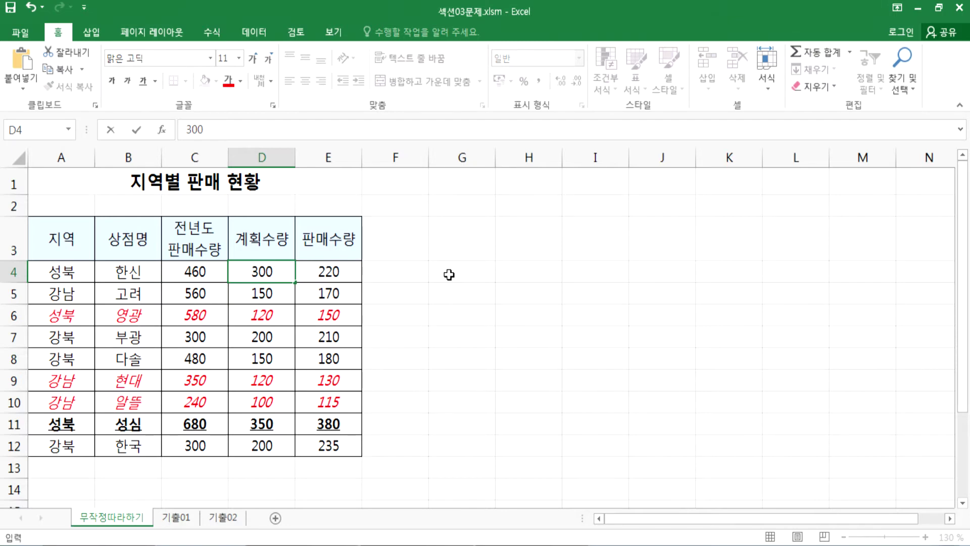
pyautogui.press('Return')
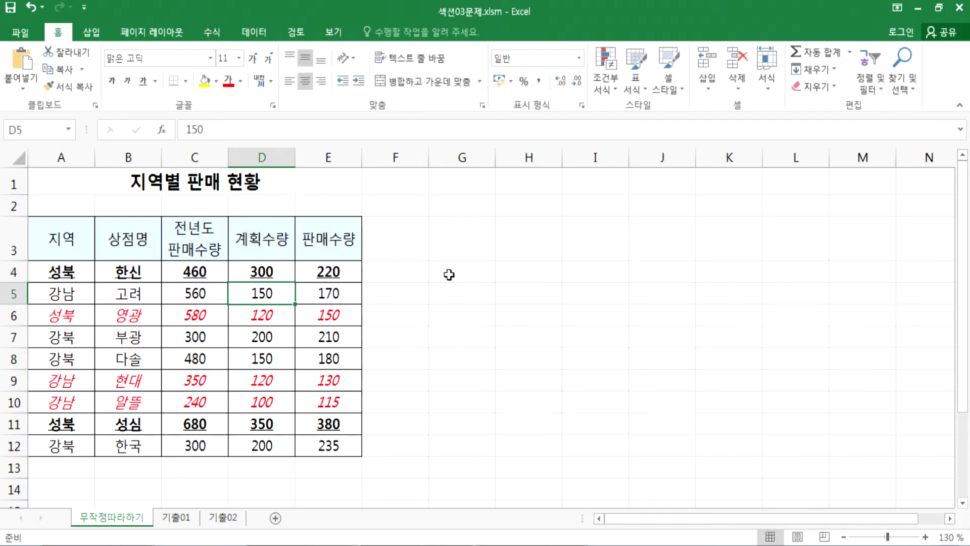
pyautogui.hotkey('ctrl', 'z')
pyautogui.moveTo(47, 276); pyautogui.dragTo(349, 447)
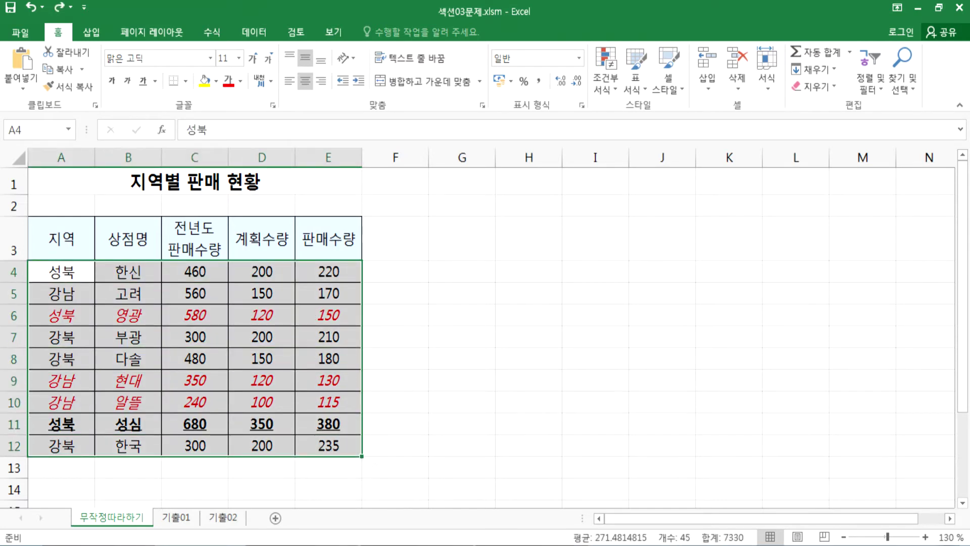
# In the Notepad notes, add the terms 이상, 이하 and 초과 on separate lines, closing the Adobe IPC Broker crash notice.
pyautogui.hotkey('alt', 'Tab')
pyautogui.press('Return')
pyautogui.write('이상 ')
pyautogui.write('이하')
pyautogui.press('Return')
pyautogui.write('ㅊ')
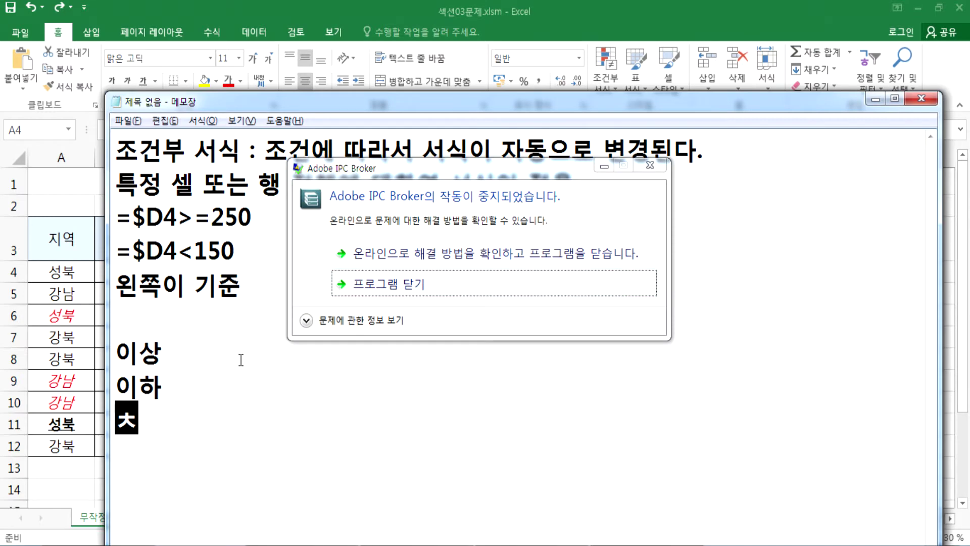
pyautogui.click(458, 284)
pyautogui.write('ㅗ과')
pyautogui.press('Return')
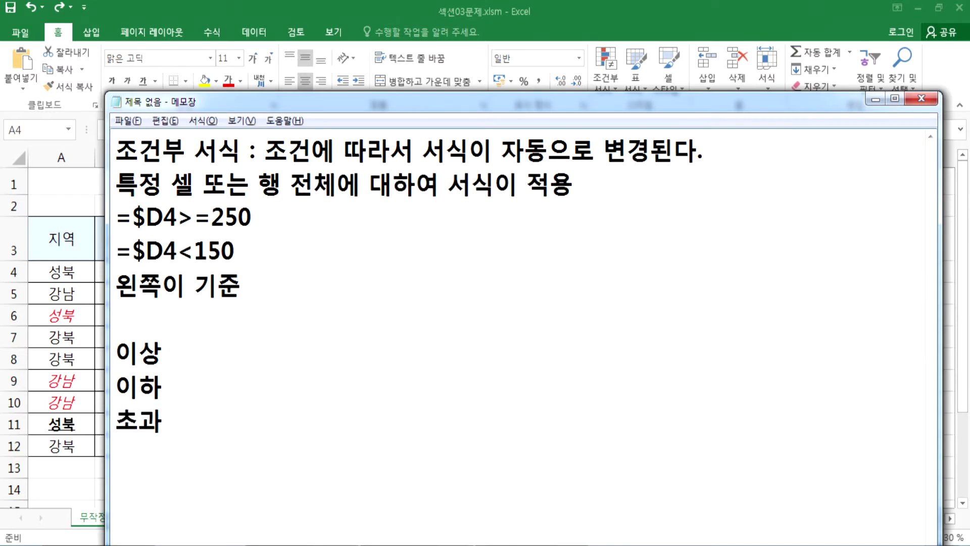
# Continue the list of comparison terms with 미만, 같다 and 다르다 on separate lines.
pyautogui.write('미만')
pyautogui.press('Return')
pyautogui.write('같다')
pyautogui.press('Return')
pyautogui.write('달ㅡ다')
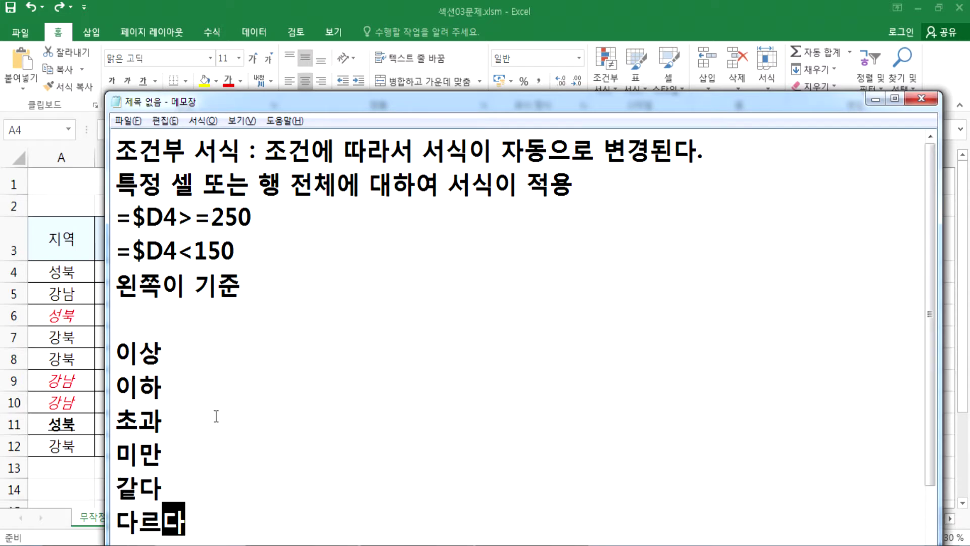
pyautogui.press('Return')
# Add the matching operator after each term: 이상 >=, 이하 <=, 초과 >, 미만 <, 같다 =, 다르다 <>.
pyautogui.click(217, 244)
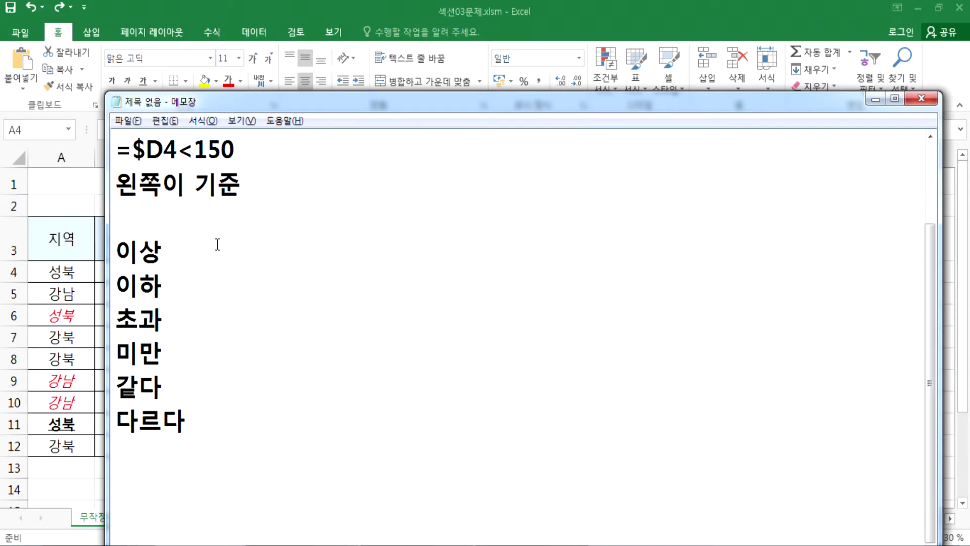
pyautogui.write('>=')
pyautogui.press('Down')
pyautogui.write('<=')
pyautogui.press('Down')
pyautogui.write('>')
pyautogui.press('Down')
pyautogui.write('<')
pyautogui.press('Down')
pyautogui.write('=')
pyautogui.press('Down')
pyautogui.write('<>')
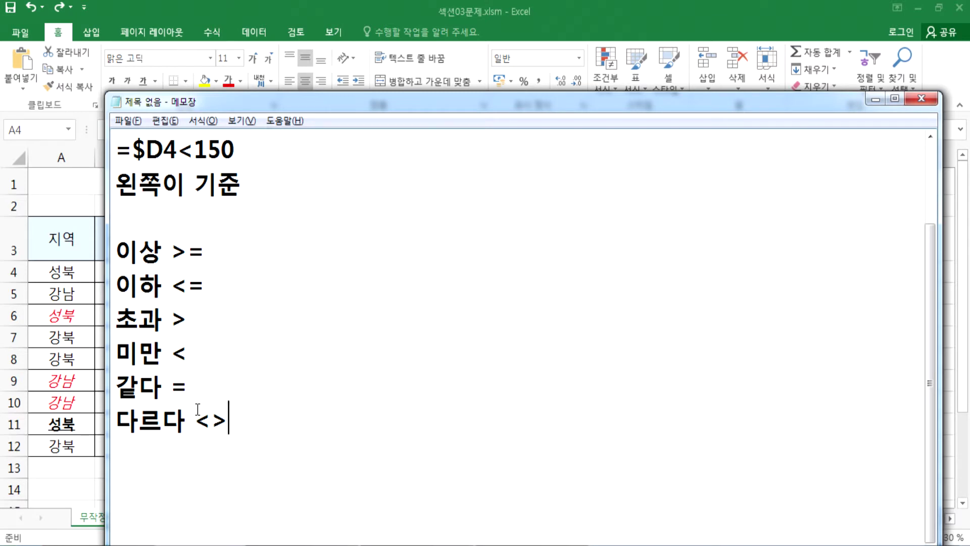
# Add the meaning 크거나 같다 after 이상 >=, without a comma in between.
pyautogui.click(294, 241)
pyautogui.write(',')
pyautogui.write(' 크거나 갈')
pyautogui.write('다')
pyautogui.press('Left')
pyautogui.press('Left')
pyautogui.press('Left')
pyautogui.press('Left')
pyautogui.press('Left')
pyautogui.press('Left')
pyautogui.press('Left')
pyautogui.press('Left')
pyautogui.press('Left')
pyautogui.press('Right')
pyautogui.press('Delete')
pyautogui.press('Right')
# Add the meanings 작거나 같다 after 이하 <=, 크다 after 초과 >, and 작다 after 미만 <.
pyautogui.press('Down')
pyautogui.write('작거나 같다')
pyautogui.press('Down')
pyautogui.write('크다')
pyautogui.press('Down')
pyautogui.write('작다')
pyautogui.press('Down')
pyautogui.write('가타')
pyautogui.press('BackSpace')
pyautogui.press('BackSpace')
pyautogui.press('BackSpace')
pyautogui.write('달')
pyautogui.press('BackSpace')
pyautogui.press('BackSpace')
pyautogui.press('BackSpace')
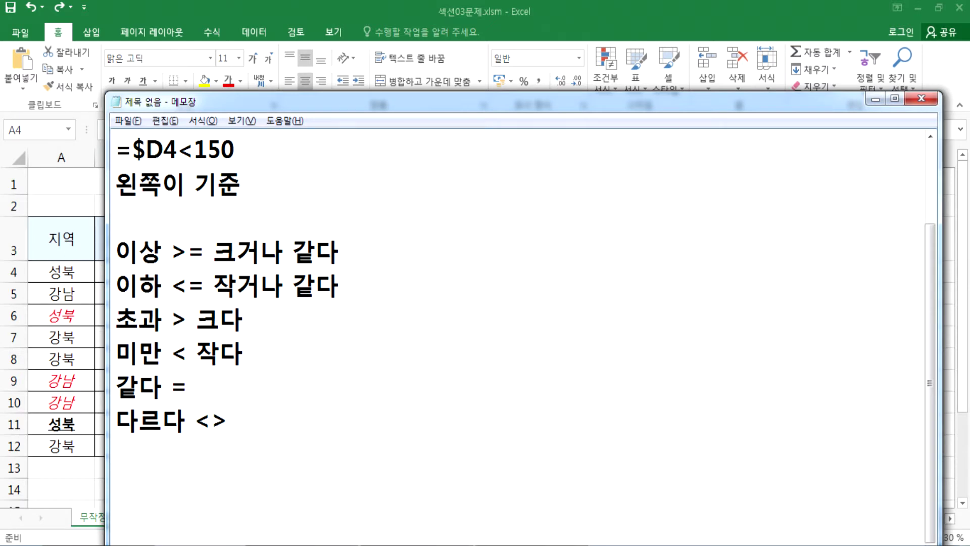
pyautogui.press('BackSpace')
# Add a line break after the 다르다 entry, highlight its <> operator, and place the cursor after 크거나 같다.
pyautogui.press('Down')
pyautogui.press('End')
pyautogui.press('Return')
pyautogui.moveTo(169, 388); pyautogui.dragTo(234, 425)
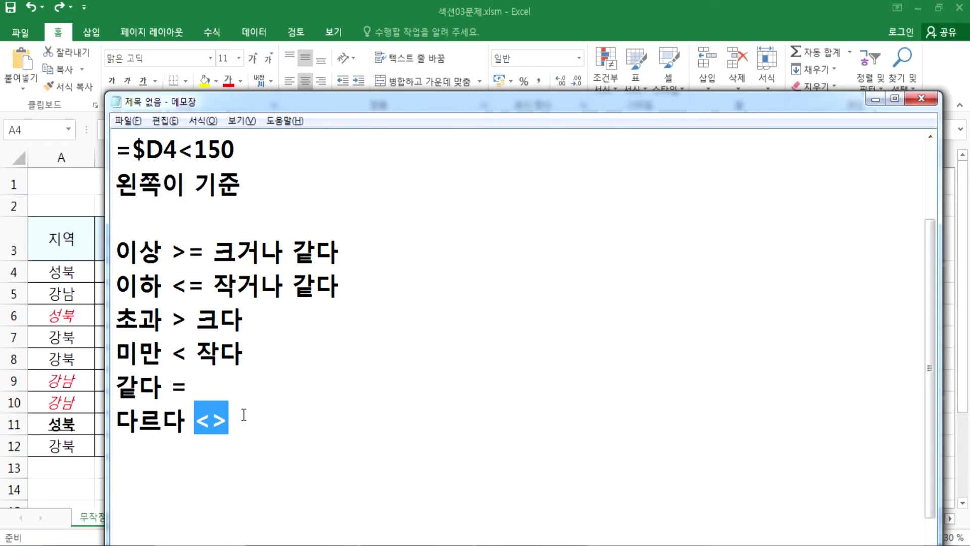
pyautogui.click(374, 249)
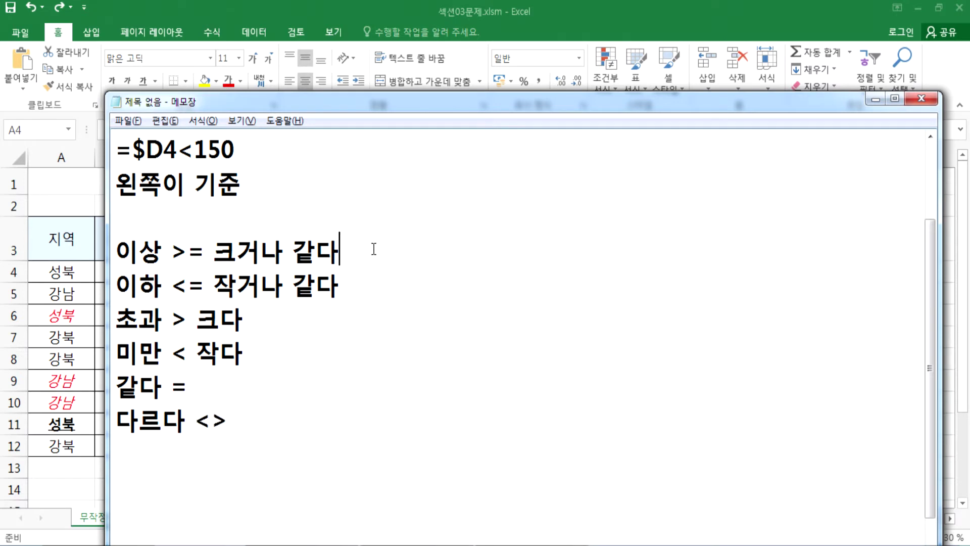
pyautogui.write('(=>')
pyautogui.press('BackSpace')
pyautogui.press('BackSpace')
pyautogui.press('BackSpace')
# Highlight the <= operator beside 이하, and place the cursor on the blank line below 다르다 <>.
pyautogui.click(172, 286)
pyautogui.moveTo(175, 289); pyautogui.dragTo(200, 289)
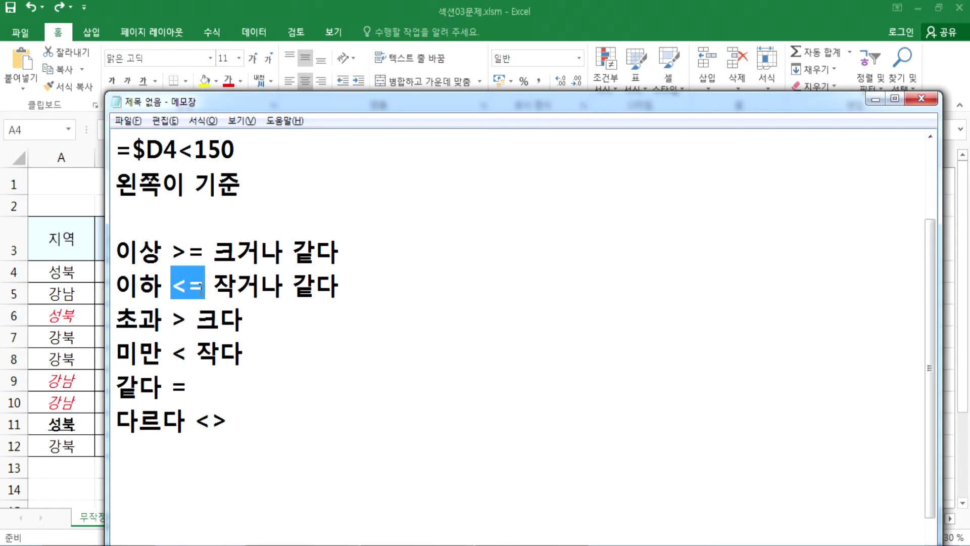
pyautogui.click(221, 449)
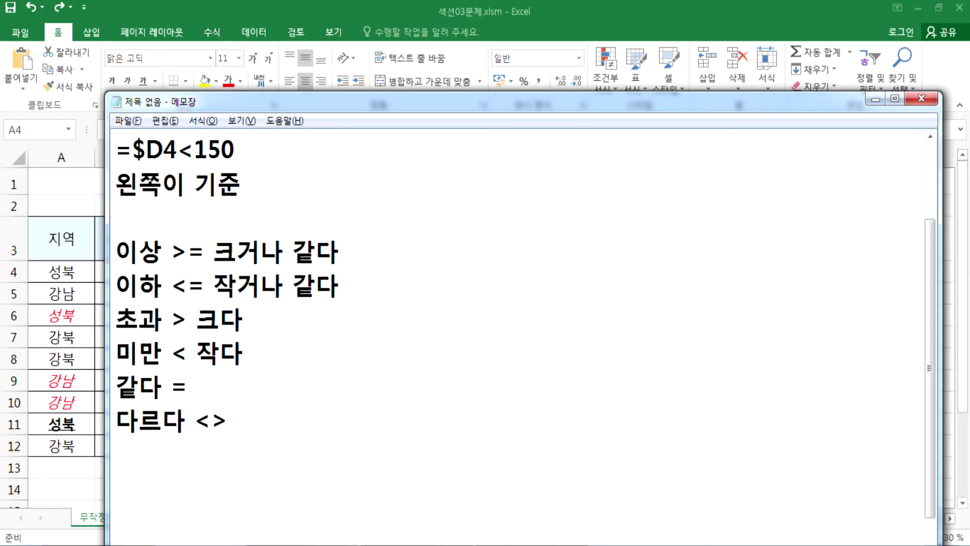
# Switch to the Excel workbook, select A4:E12, and open the conditional formatting rules manager for the selection.
pyautogui.hotkey('alt', 'Tab')
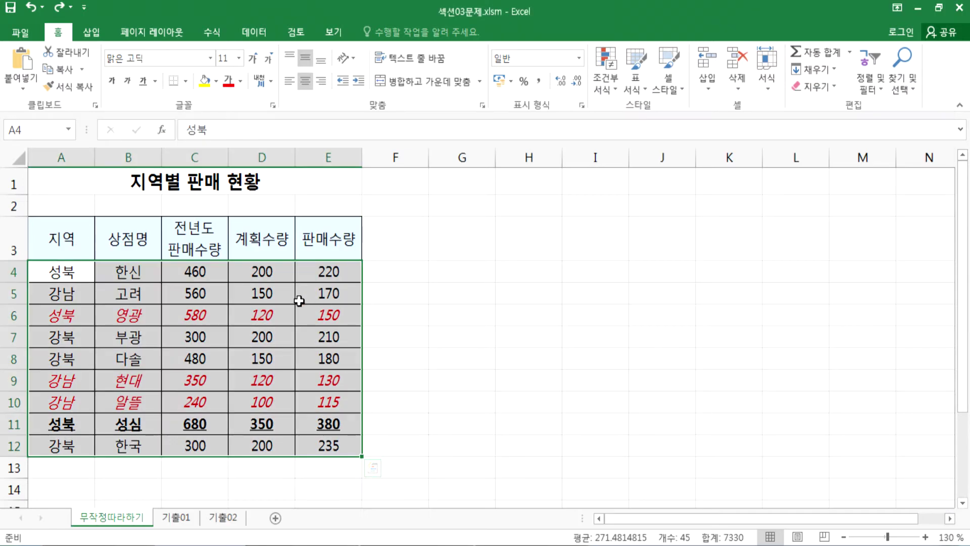
pyautogui.click(66, 275)
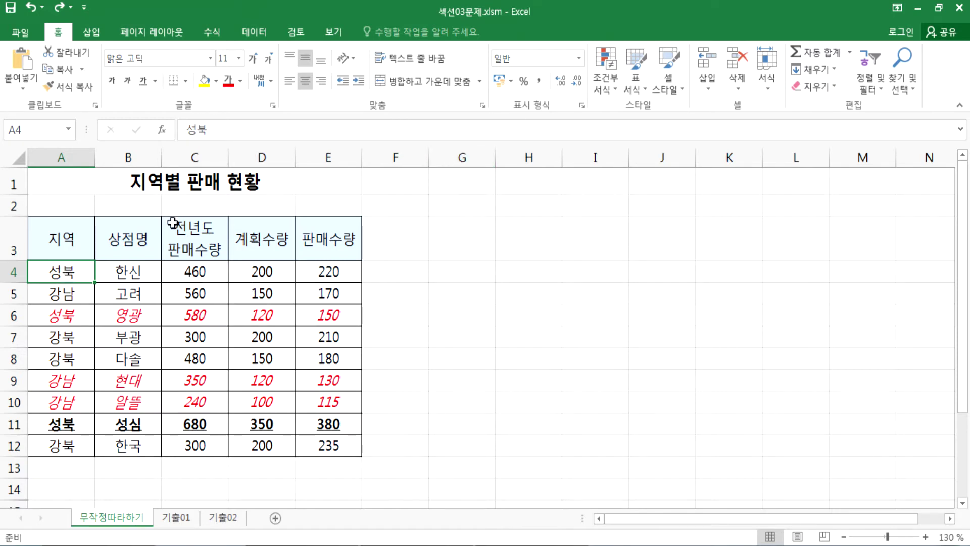
pyautogui.moveTo(59, 271); pyautogui.dragTo(321, 446)
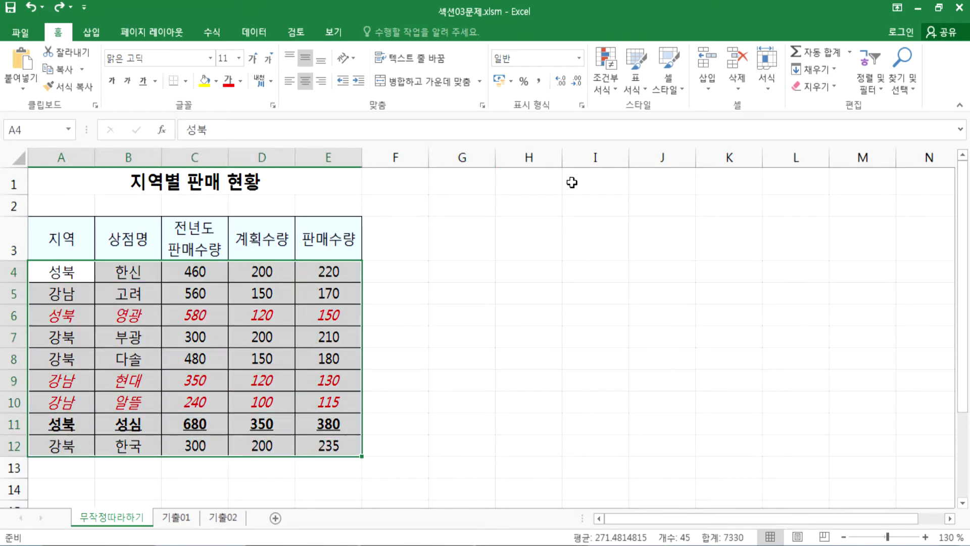
pyautogui.click(603, 84)
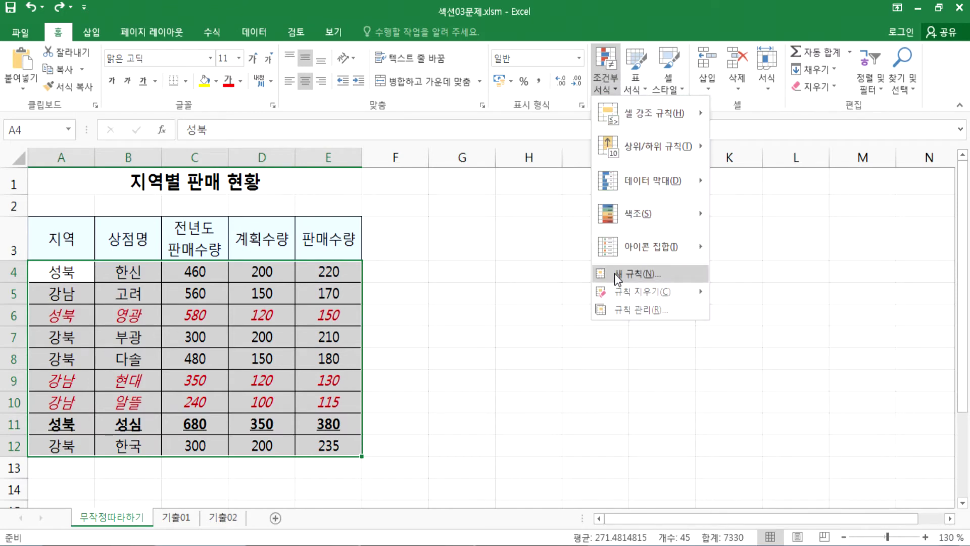
pyautogui.press('Escape')
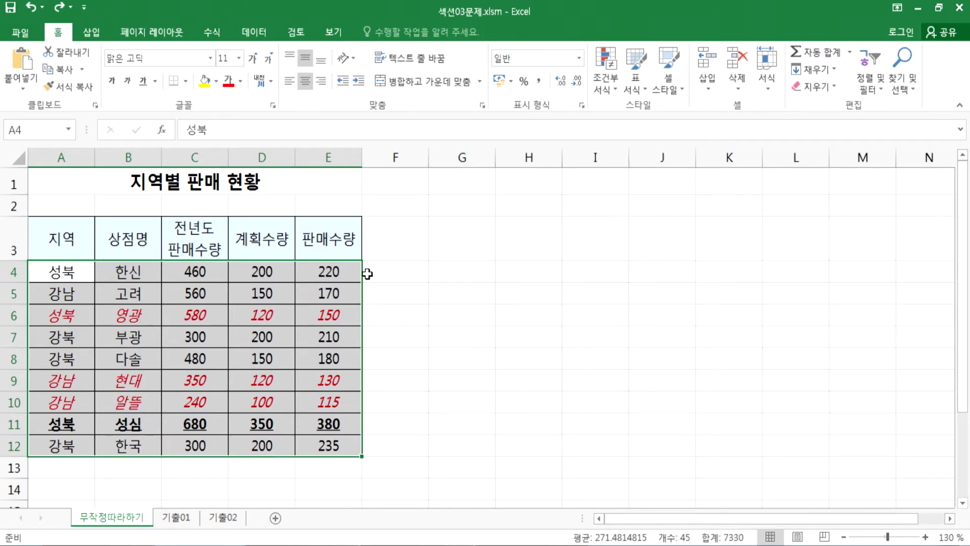
pyautogui.moveTo(59, 275); pyautogui.dragTo(314, 446)
pyautogui.click(608, 78)
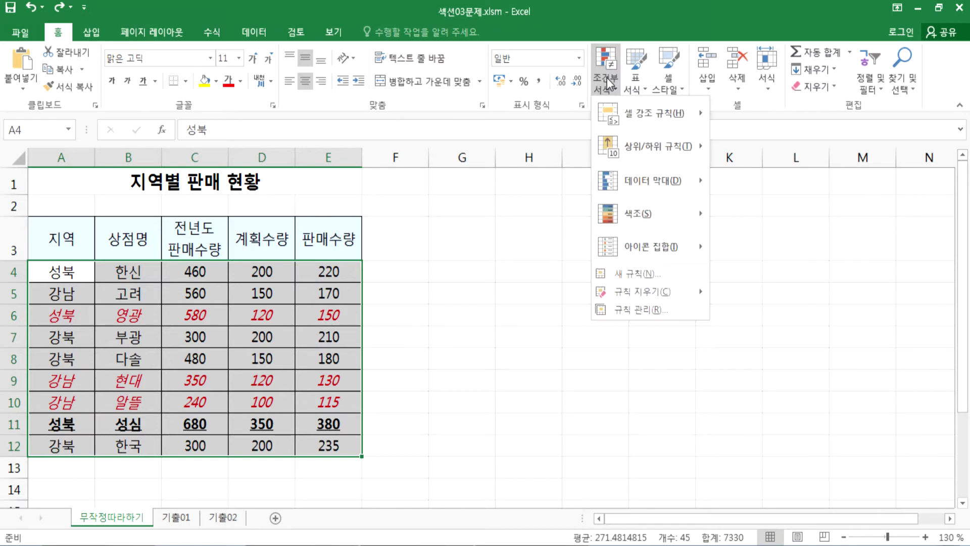
pyautogui.click(623, 307)
pyautogui.moveTo(420, 68); pyautogui.dragTo(586, 97)
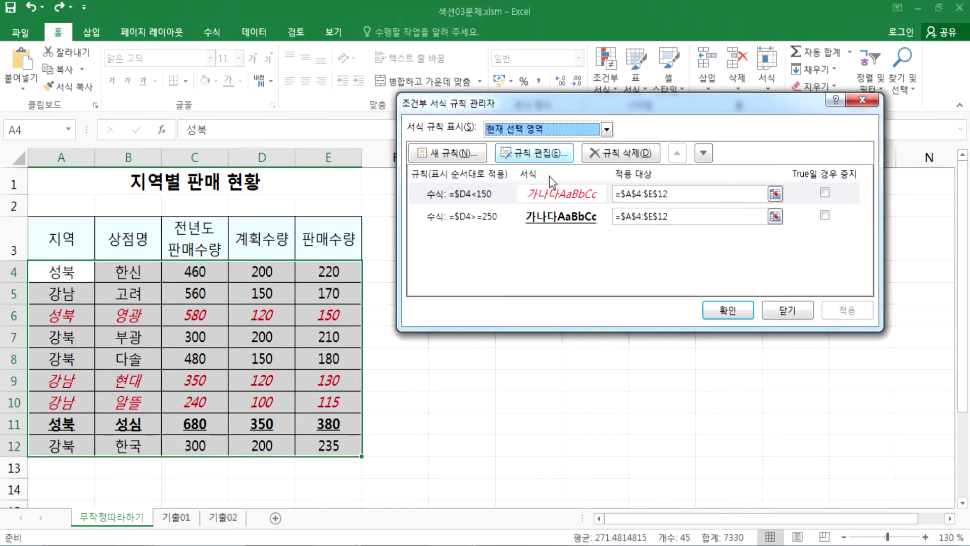
# Select the =$D4<150 and =$D4>=250 rules in turn to compare their formulas and formats.
pyautogui.click(471, 198)
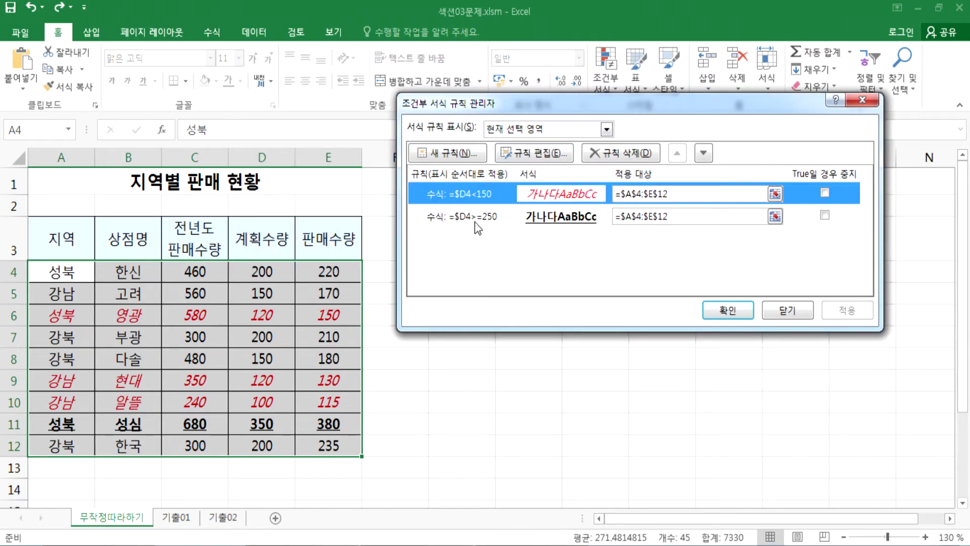
pyautogui.click(475, 217)
pyautogui.click(474, 186)
pyautogui.click(474, 219)
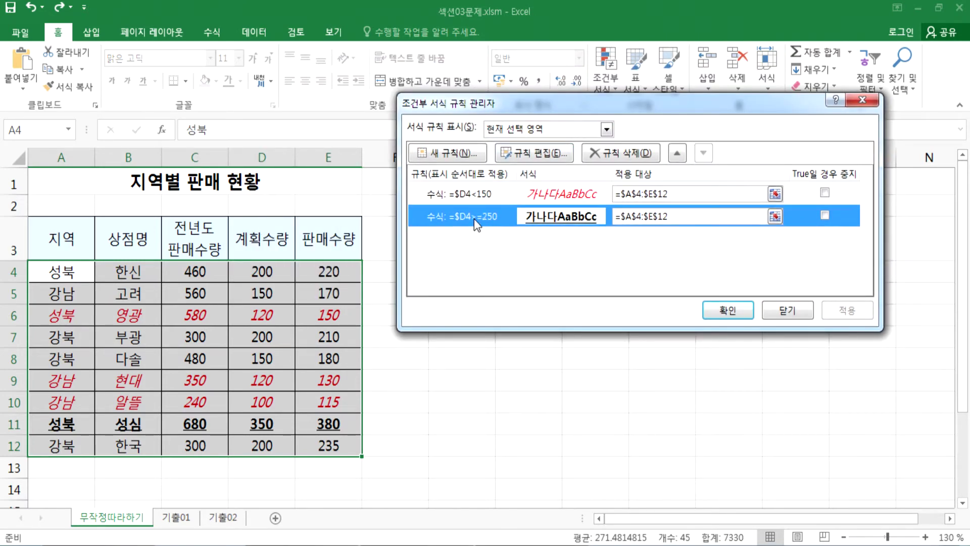
pyautogui.click(480, 201)
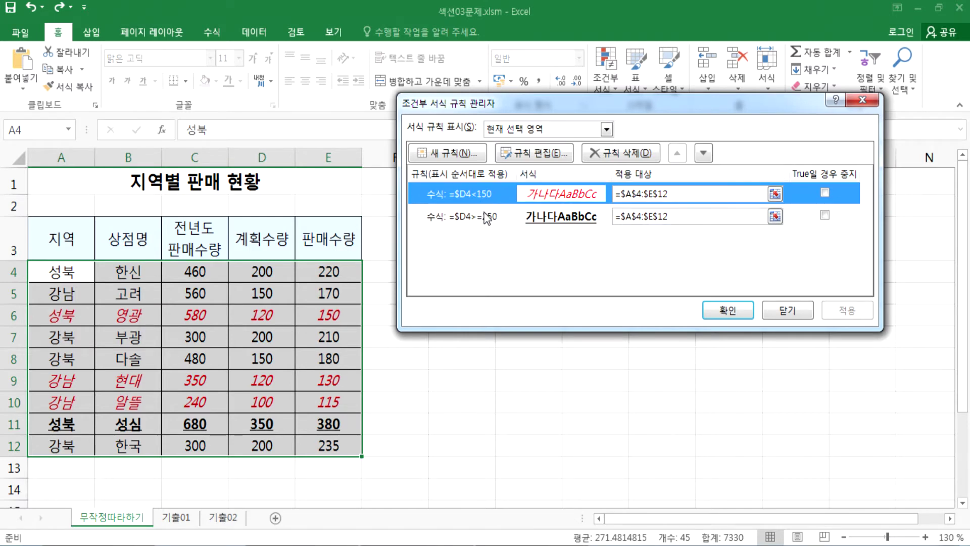
# Open the =$D4>=250 rule to review its formula and font formatting, and close the rules manager without changes.
pyautogui.doubleClick(486, 222)
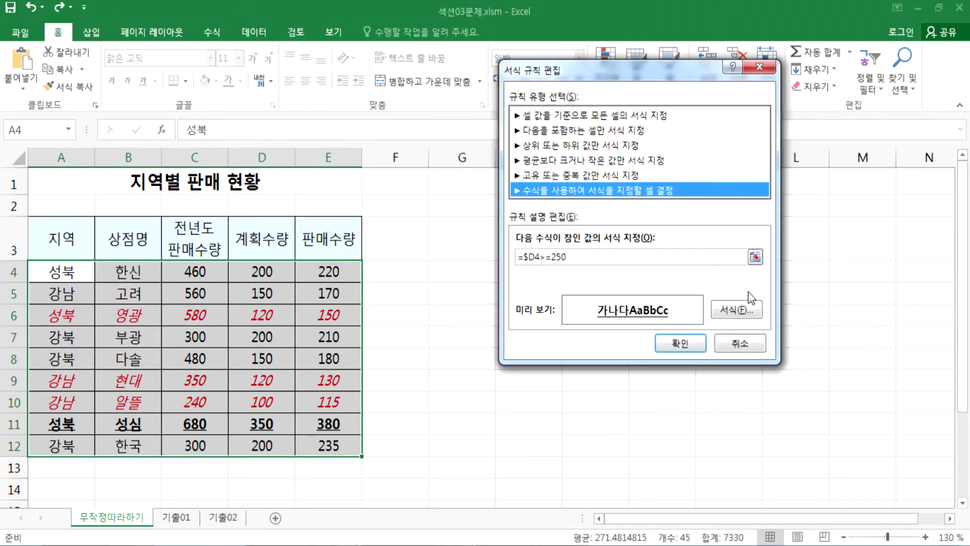
pyautogui.click(743, 344)
pyautogui.click(566, 156)
pyautogui.click(593, 255)
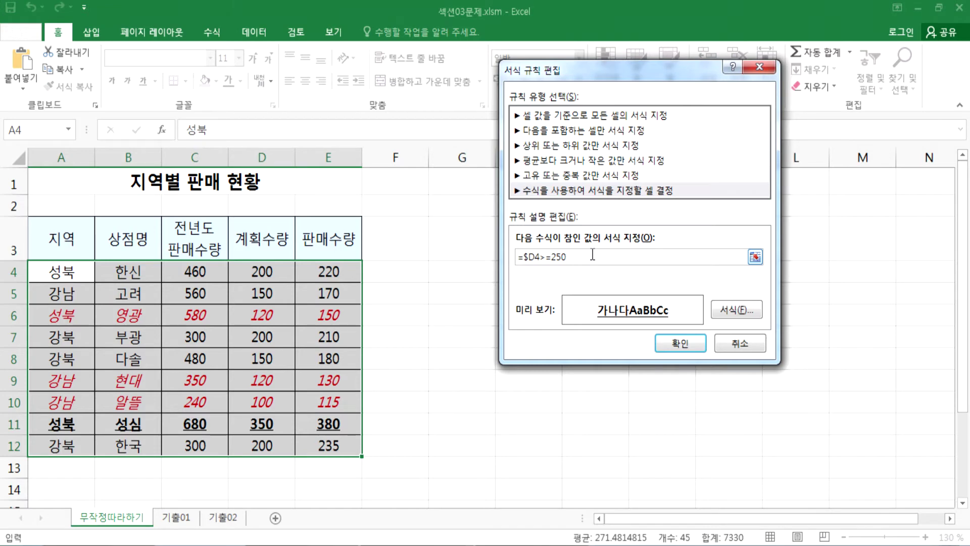
pyautogui.click(722, 316)
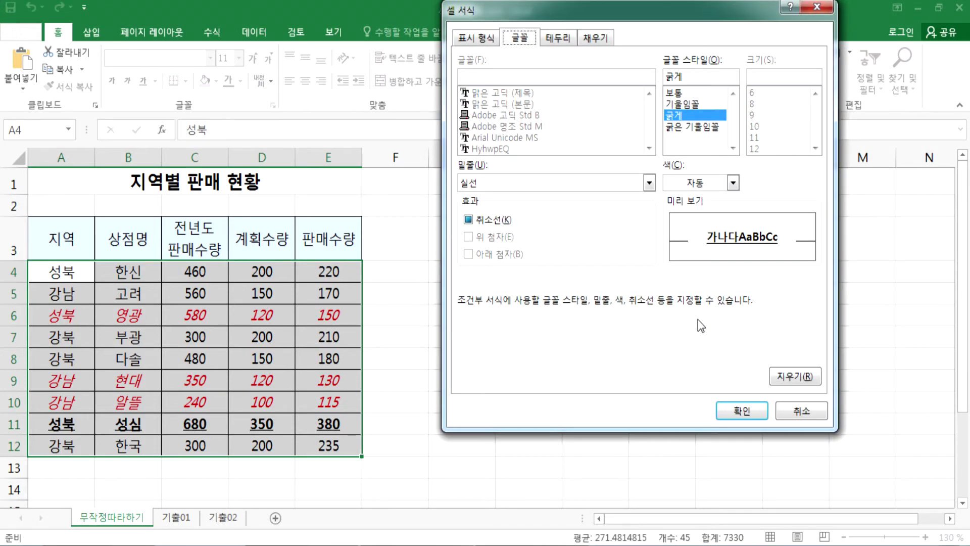
pyautogui.click(790, 411)
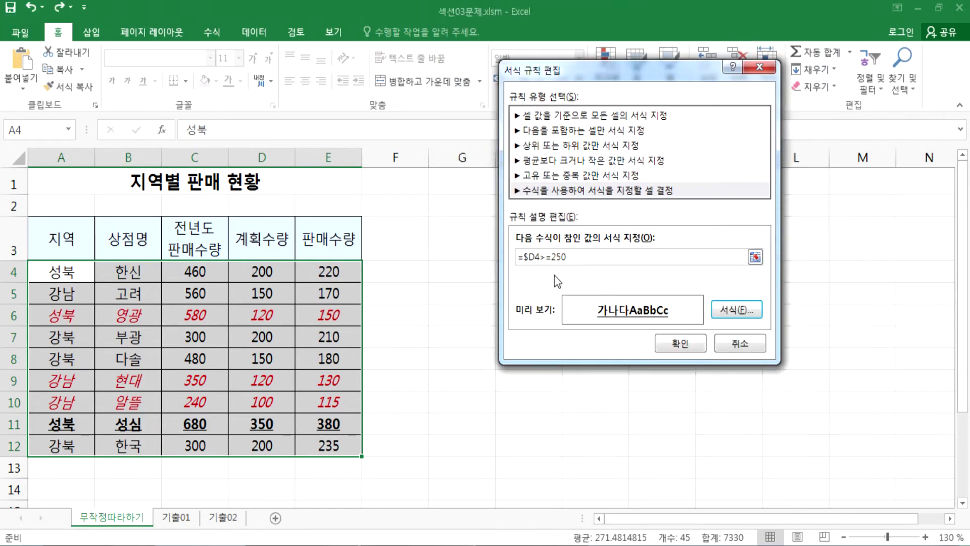
pyautogui.click(680, 343)
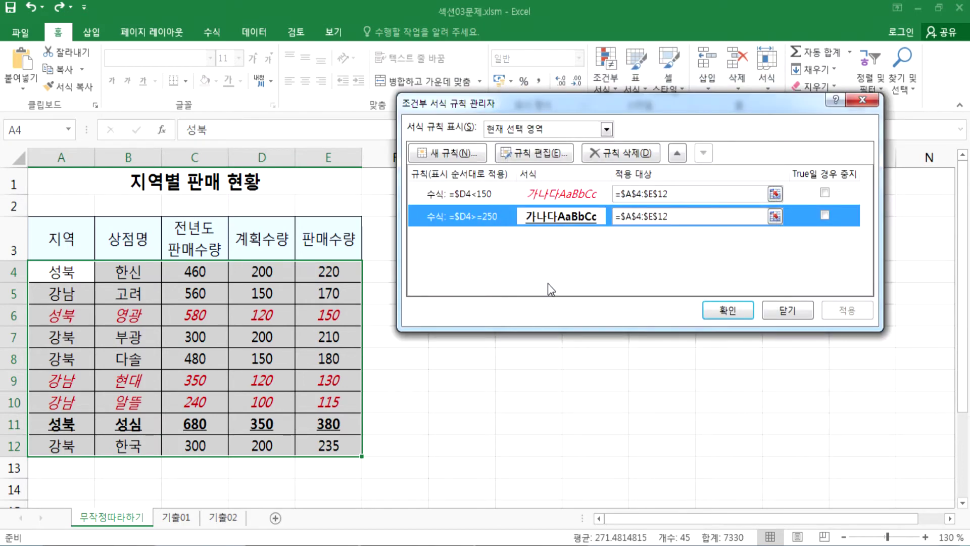
pyautogui.click(782, 313)
# Switch to the Notepad notes, add blank lines below the operator list, and place the cursor two lines below 다르다 <>.
pyautogui.hotkey('alt', 'Tab')
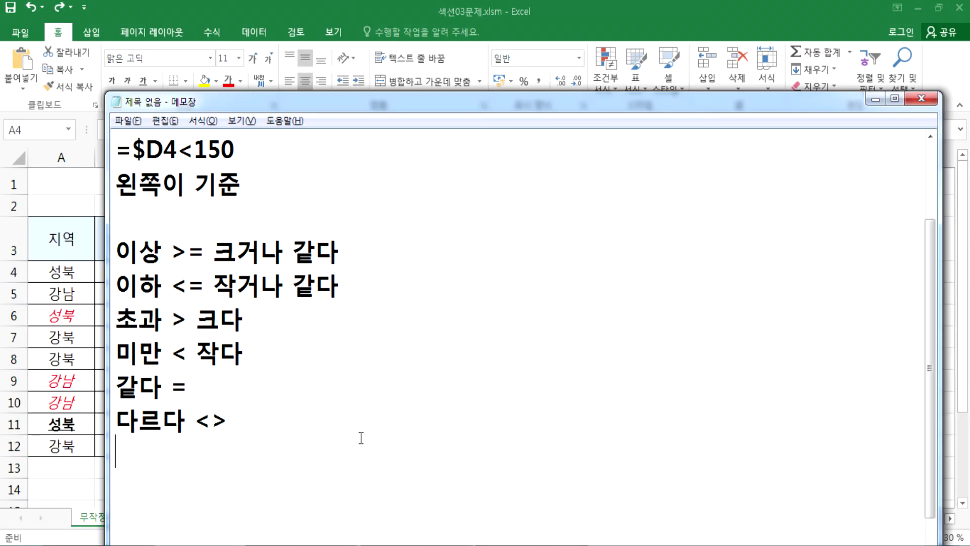
pyautogui.scroll(-1, 331, 412)
pyautogui.press('Return')
pyautogui.press('Return')
pyautogui.press('Return')
pyautogui.press('Return')
pyautogui.press('Return')
pyautogui.press('Return')
pyautogui.press('Return')
pyautogui.press('Return')
pyautogui.press('Return')
pyautogui.press('Return')
pyautogui.press('Return')
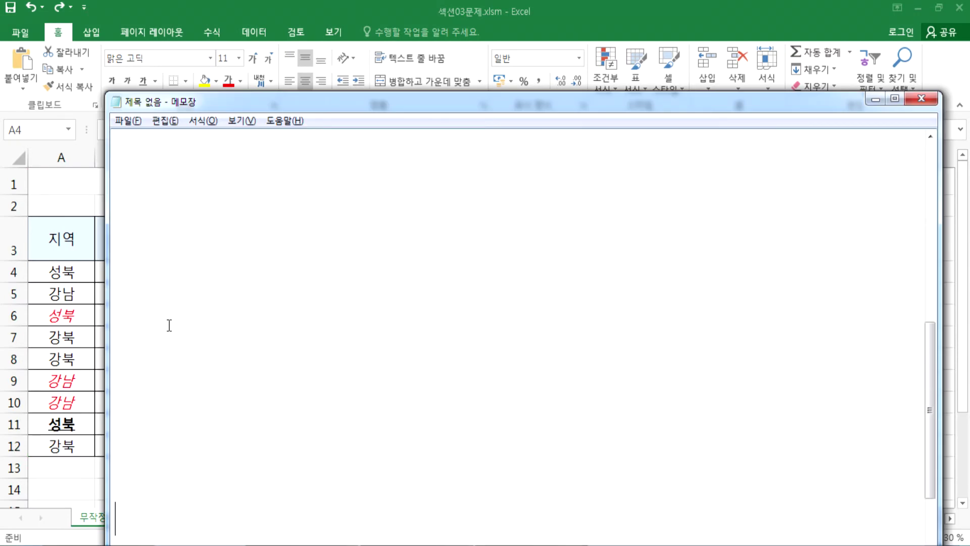
pyautogui.click(137, 207)
pyautogui.scroll(1, 171, 188)
pyautogui.click(137, 288)
# Write the two example conditions 500이상이면 빨강 and 300이상이면 노랑 on separate lines.
pyautogui.write('500')
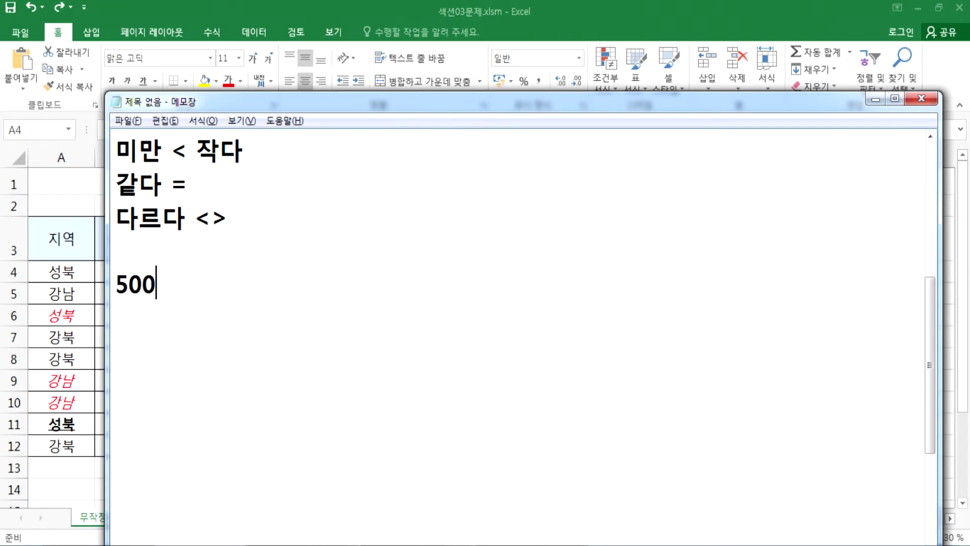
pyautogui.write('이상이면 빨')
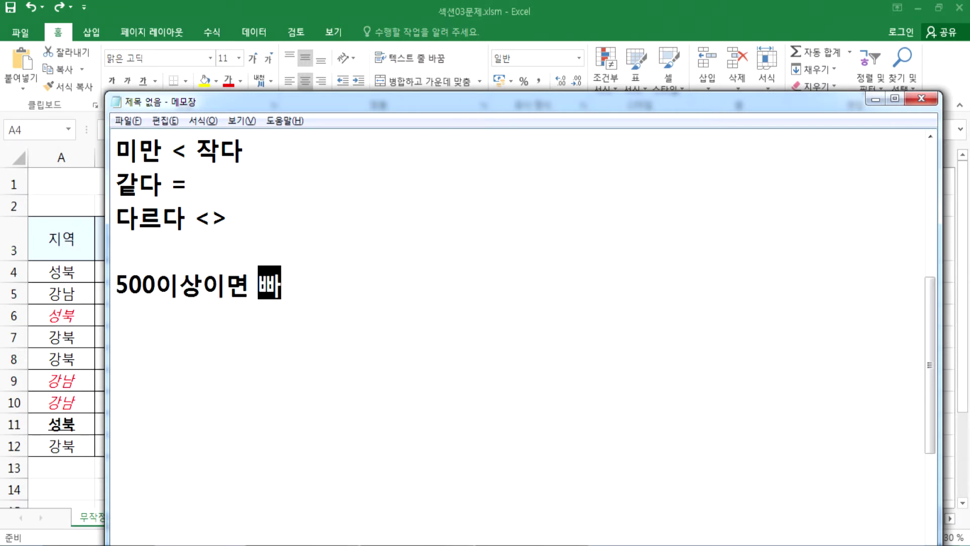
pyautogui.write('강')
pyautogui.press('Return')
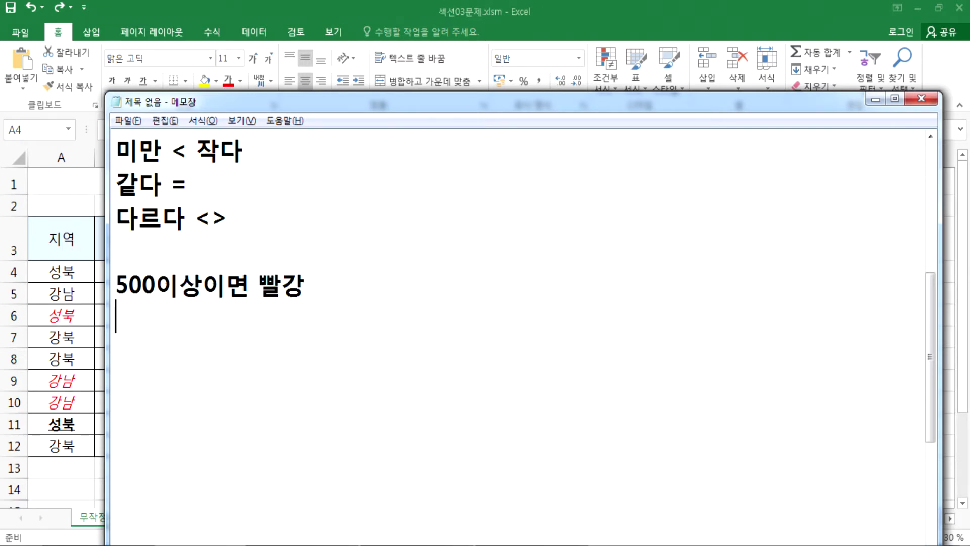
pyautogui.write('300이상이')
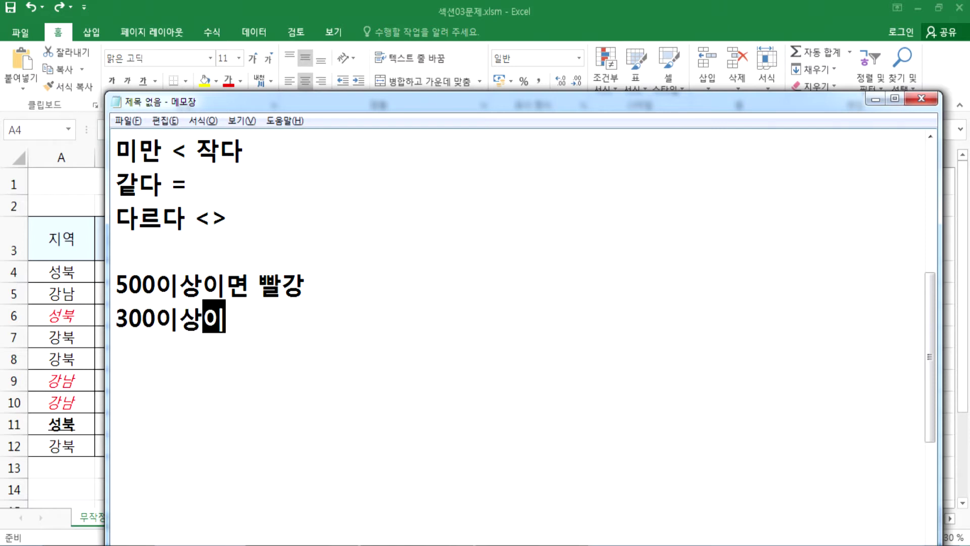
pyautogui.write('면 노랑')
pyautogui.press('Return')
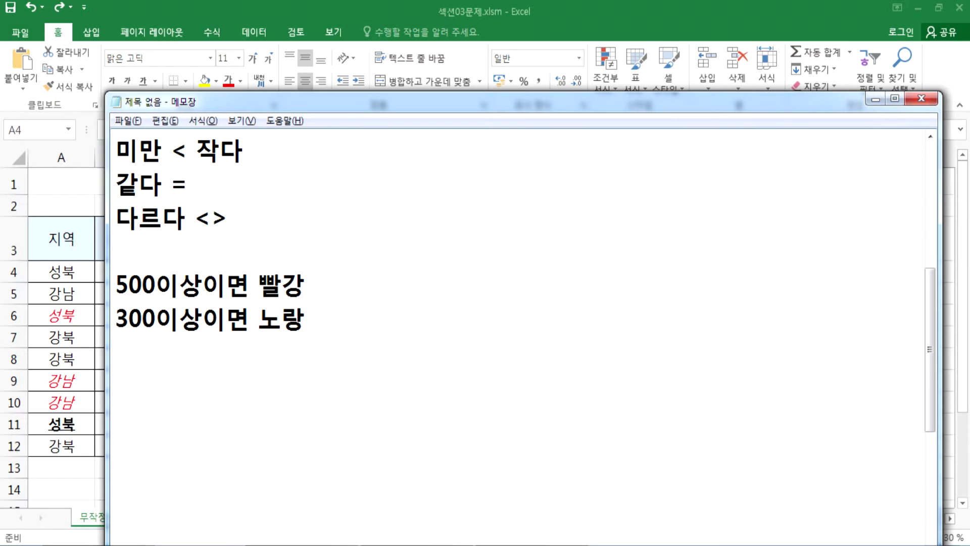
# Add the question 400의 색은? with the answer 노랑 below the two conditions.
pyautogui.write('400')
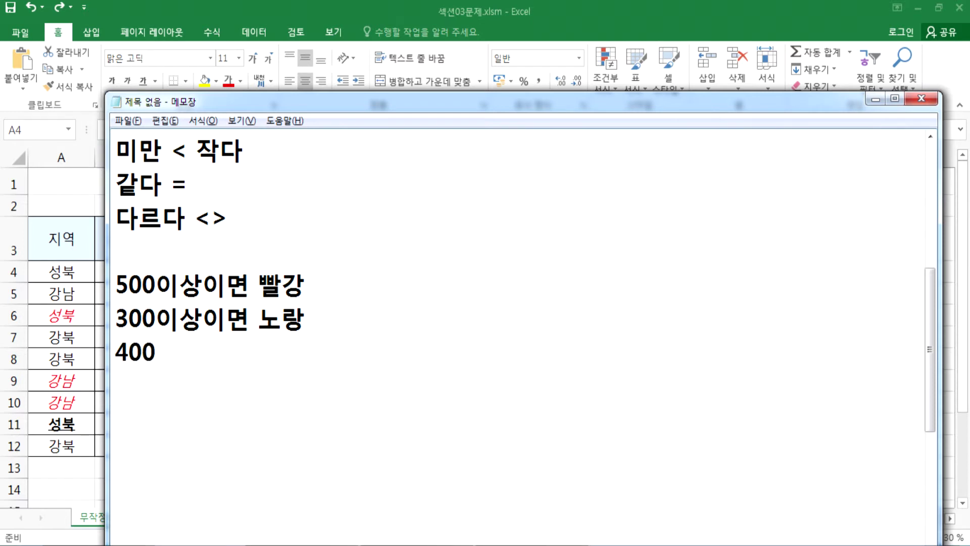
pyautogui.write('은')
pyautogui.press('BackSpace')
pyautogui.write('의 색은?')
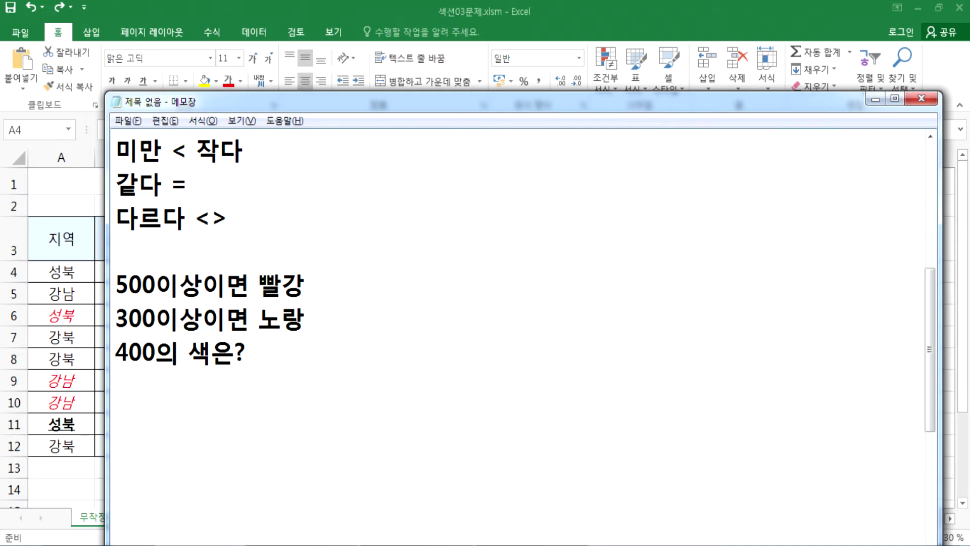
pyautogui.write('노랑')
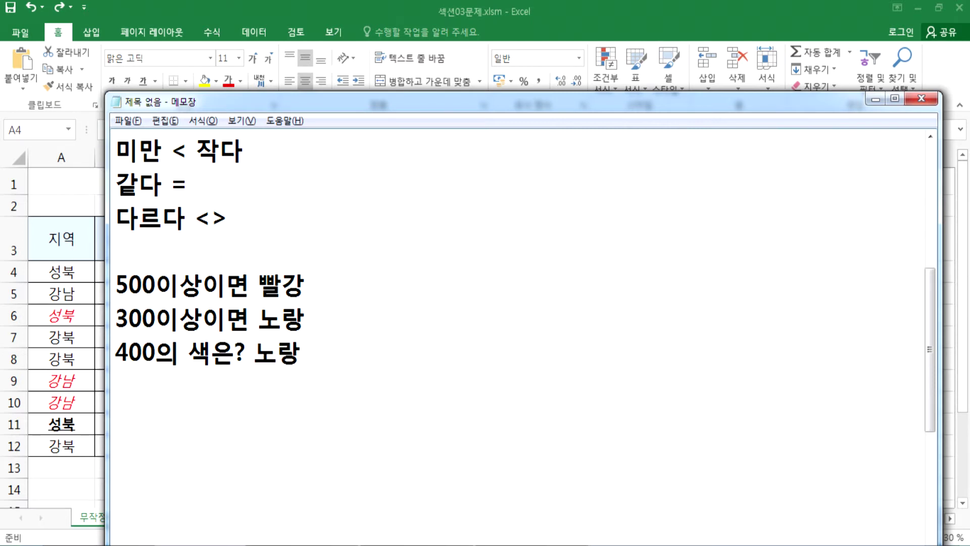
# Add the question 600의 색은?, highlight the two conditions in turn, and answer it with 노랑.
pyautogui.press('Return')
pyautogui.write('600의 색ㅇ은?')
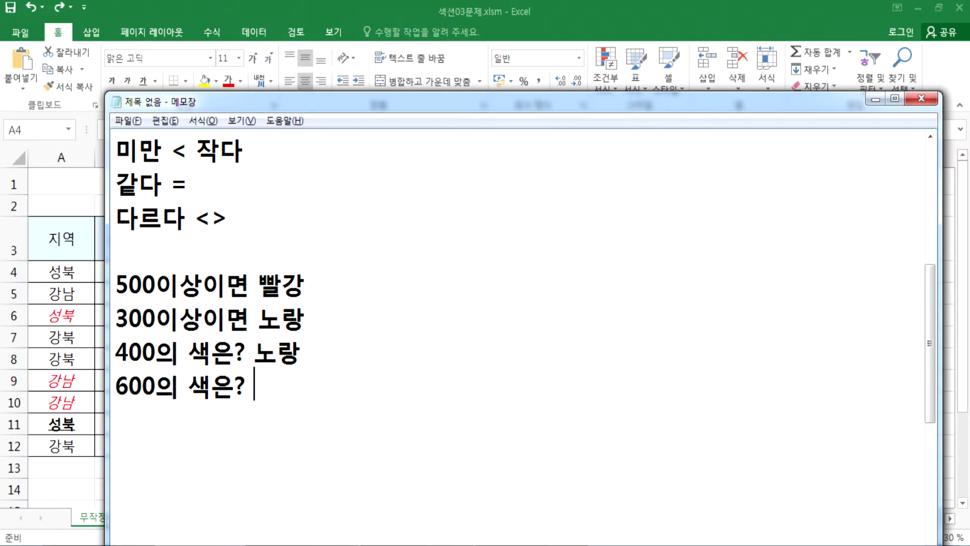
pyautogui.moveTo(115, 283); pyautogui.dragTo(322, 283)
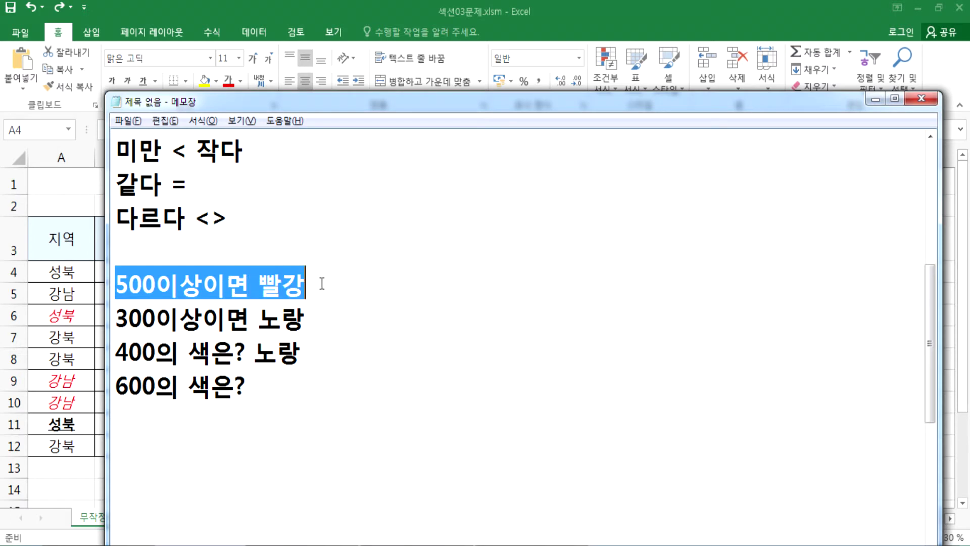
pyautogui.moveTo(117, 318); pyautogui.dragTo(282, 317)
pyautogui.click(276, 371)
pyautogui.write('노랑')
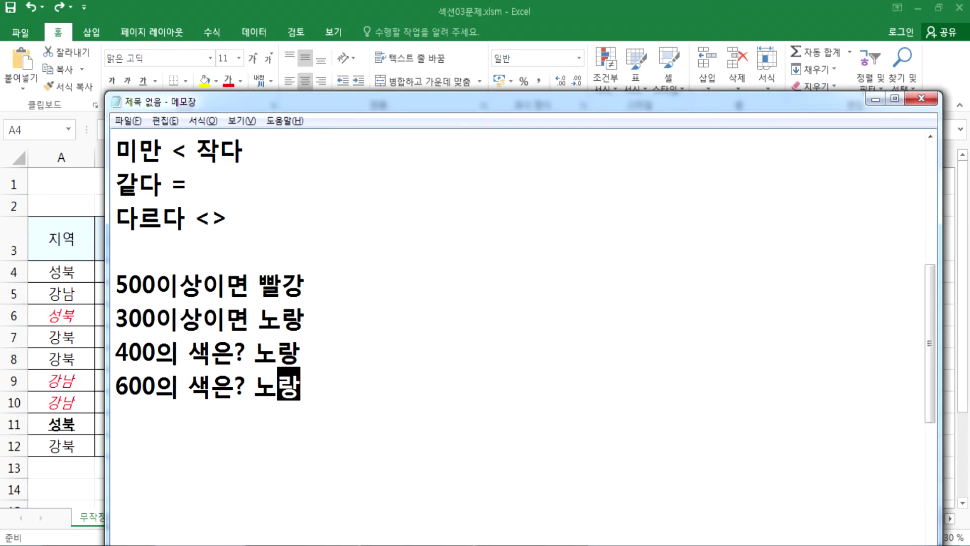
pyautogui.press('Return')
# Copy the four-line color example and paste a duplicate below it, separated by a blank line.
pyautogui.press('Up')
pyautogui.press('Up')
pyautogui.press('Up')
pyautogui.press('Up')
pyautogui.hotkey('shift', 'Down')
pyautogui.hotkey('shift', 'Down')
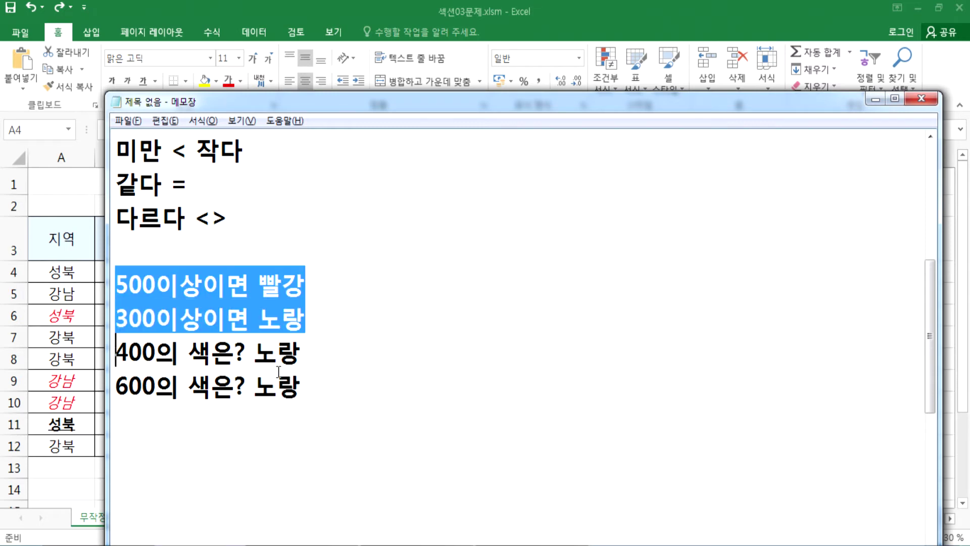
pyautogui.hotkey('shift', 'Down')
pyautogui.hotkey('shift', 'Down')
pyautogui.hotkey('shift', 'Down')
pyautogui.hotkey('ctrl', 'c')
pyautogui.press('Right')
pyautogui.hotkey('ctrl', 'v')
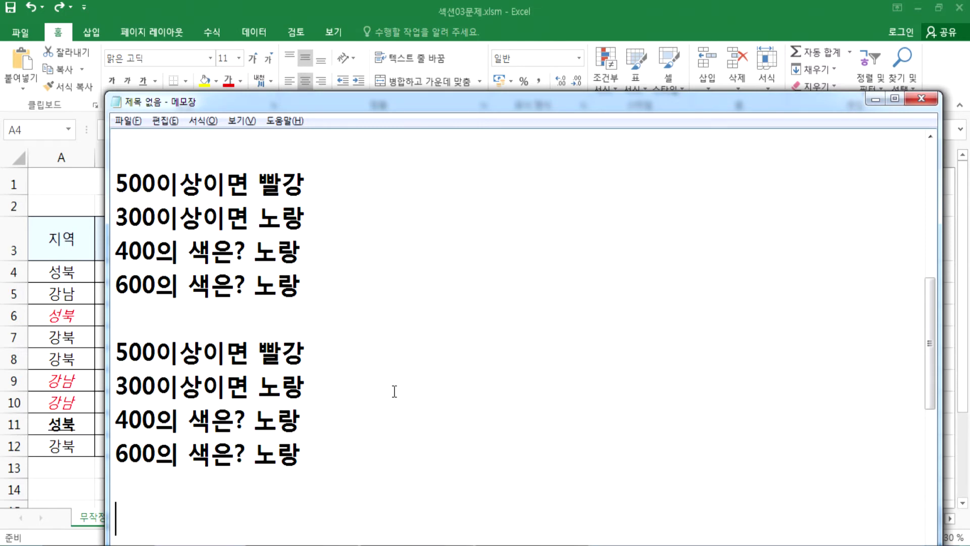
# In the duplicated example, change the 빨강 condition to 300이상이면 and the 노랑 condition to 500이상이면.
pyautogui.moveTo(135, 348); pyautogui.dragTo(116, 349)
pyautogui.write('3')
pyautogui.press('Down')
pyautogui.press('Left')
pyautogui.press('Delete')
pyautogui.write('5')
# In the duplicated example, replace the first syllable of the 400의 색은? answer with 빨.
pyautogui.press('Down')
pyautogui.press('Right')
pyautogui.press('Right')
pyautogui.press('Right')
pyautogui.press('Right')
pyautogui.press('Right')
pyautogui.press('Right')
pyautogui.press('Right')
pyautogui.write('ㅃㅏㄹ')
pyautogui.press('Delete')
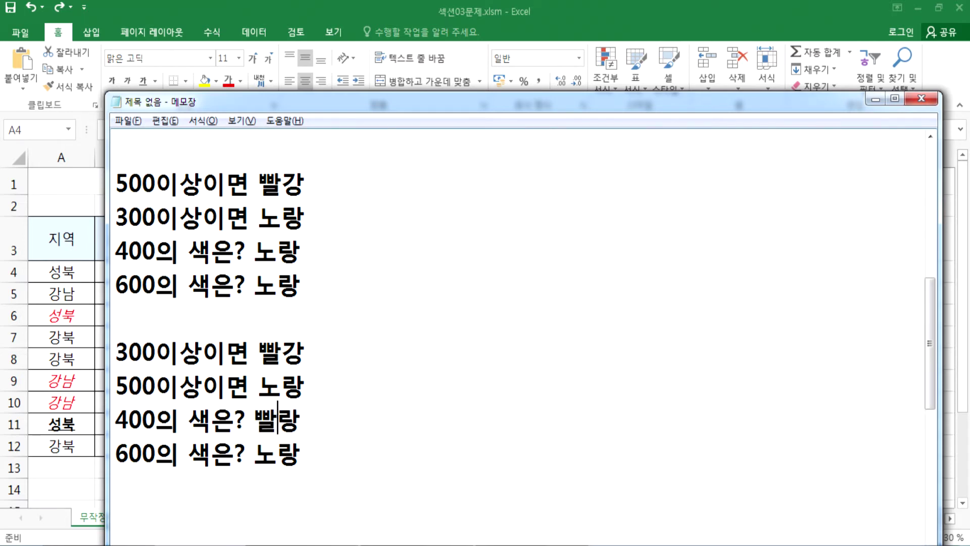
# Highlight the duplicated 300 and 500 conditions in turn, and place the cursor within 400 on the question line.
pyautogui.moveTo(148, 356); pyautogui.dragTo(327, 350)
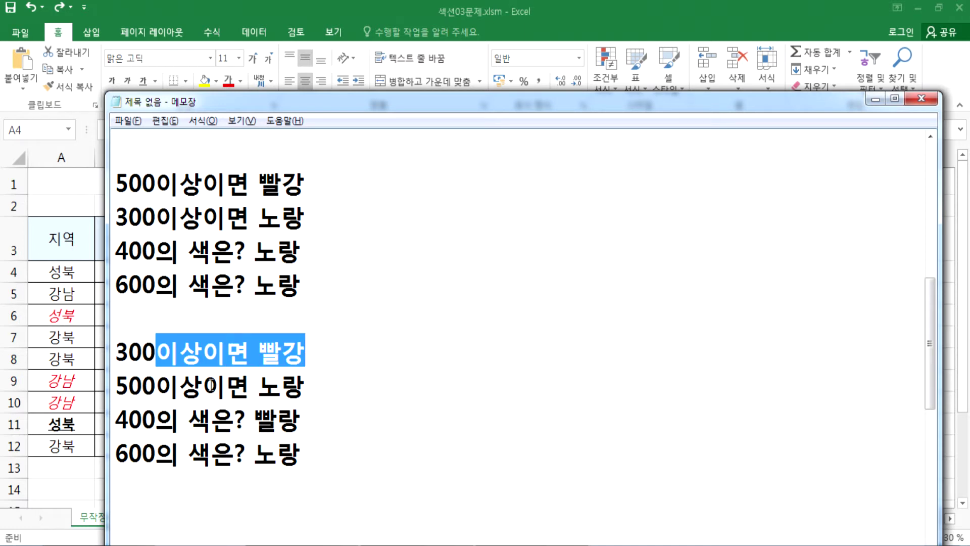
pyautogui.moveTo(129, 387); pyautogui.dragTo(311, 383)
pyautogui.click(143, 422)
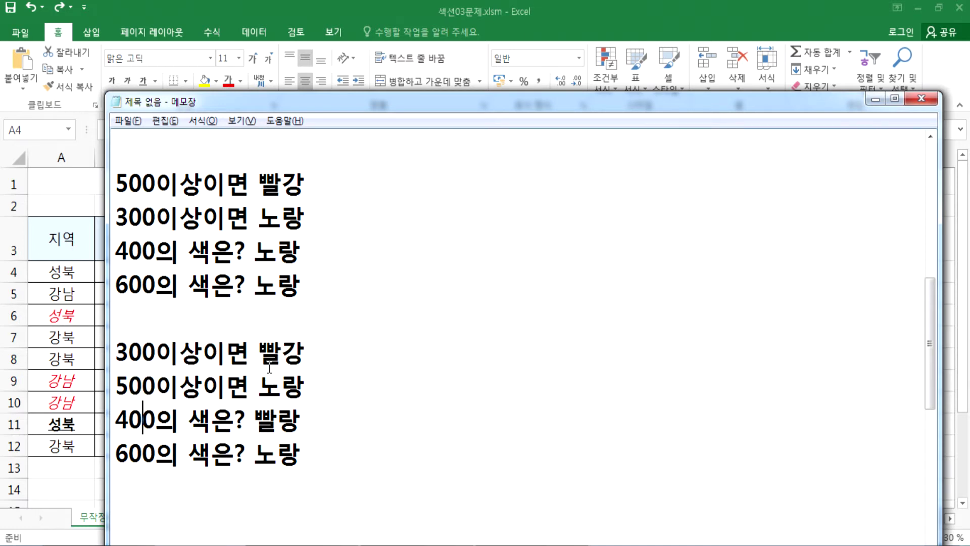
# Highlight the 300이상이면 빨강 and 500이상이면 노랑 lines of the duplicated example, plus the 300이상이면 노랑 line of the original example.
pyautogui.moveTo(260, 354); pyautogui.dragTo(301, 348)
pyautogui.click(129, 455)
pyautogui.moveTo(129, 352); pyautogui.dragTo(326, 342)
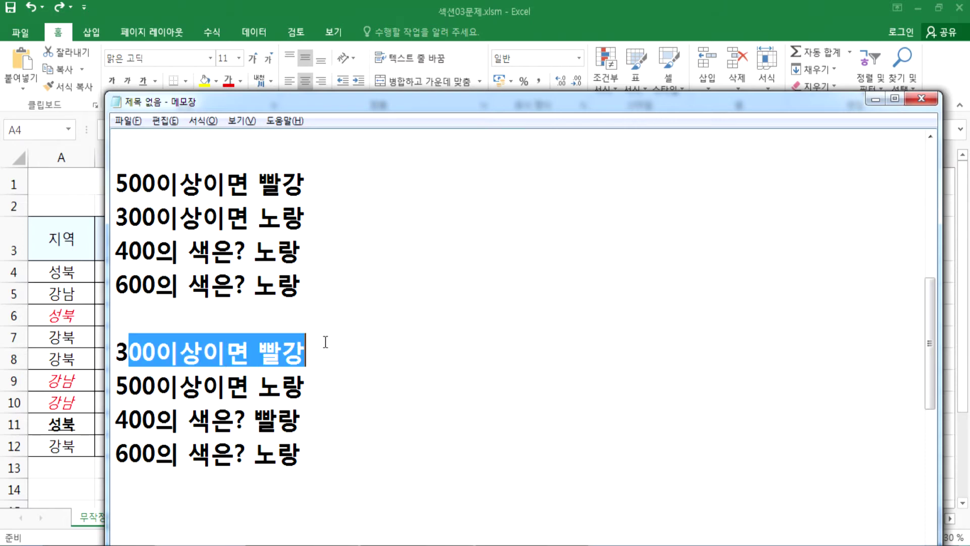
pyautogui.moveTo(128, 387); pyautogui.dragTo(336, 385)
pyautogui.click(317, 454)
pyautogui.click(121, 217)
pyautogui.moveTo(121, 217); pyautogui.dragTo(342, 217)
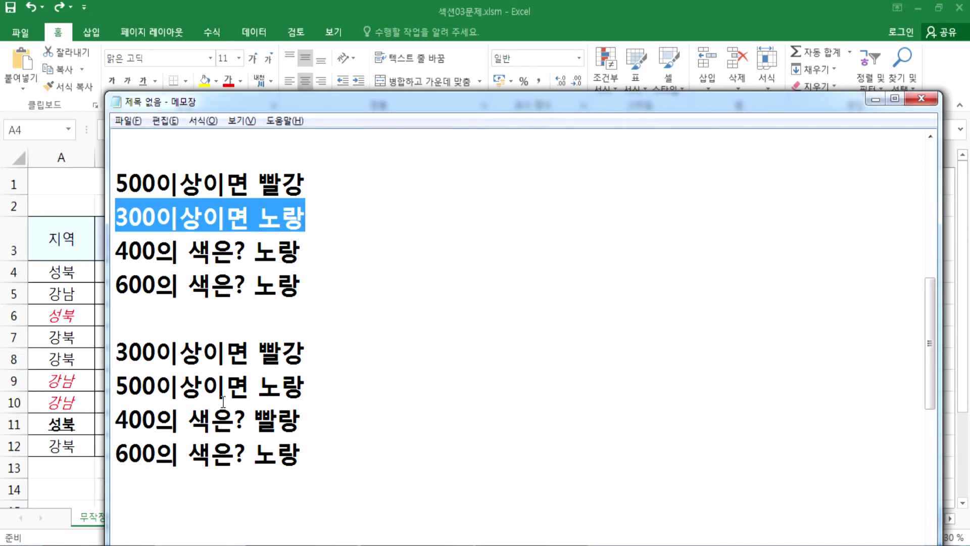
pyautogui.click(161, 327)
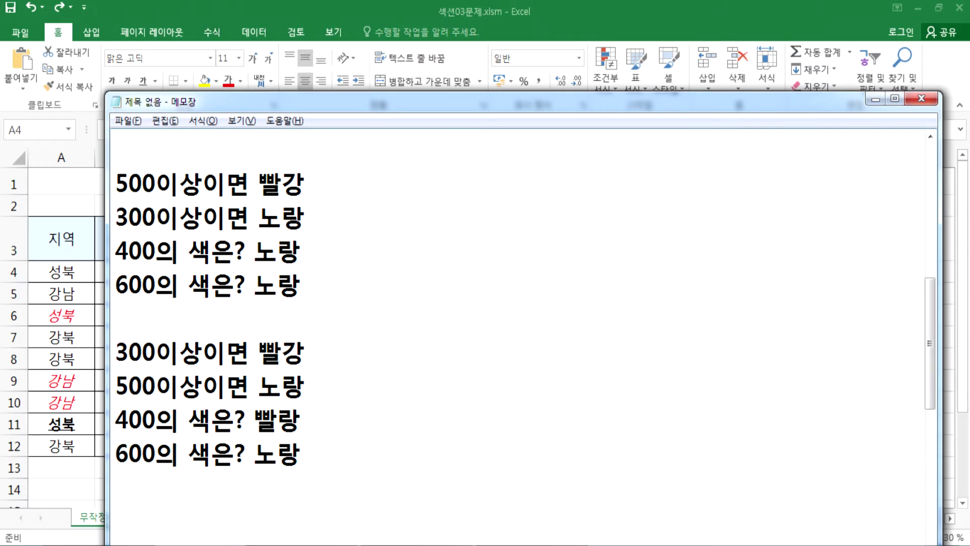
# In Excel's conditional formatting rule manager, move the =$D4<150 rule below =$D4>=250 and back above it, twice, and accept the order.
pyautogui.hotkey('alt', 'Tab')
pyautogui.click(605, 81)
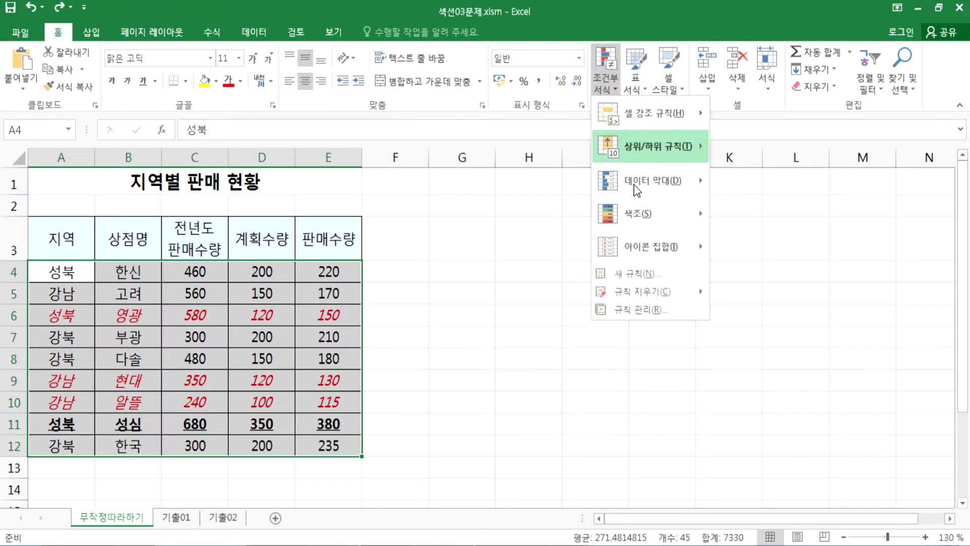
pyautogui.click(618, 310)
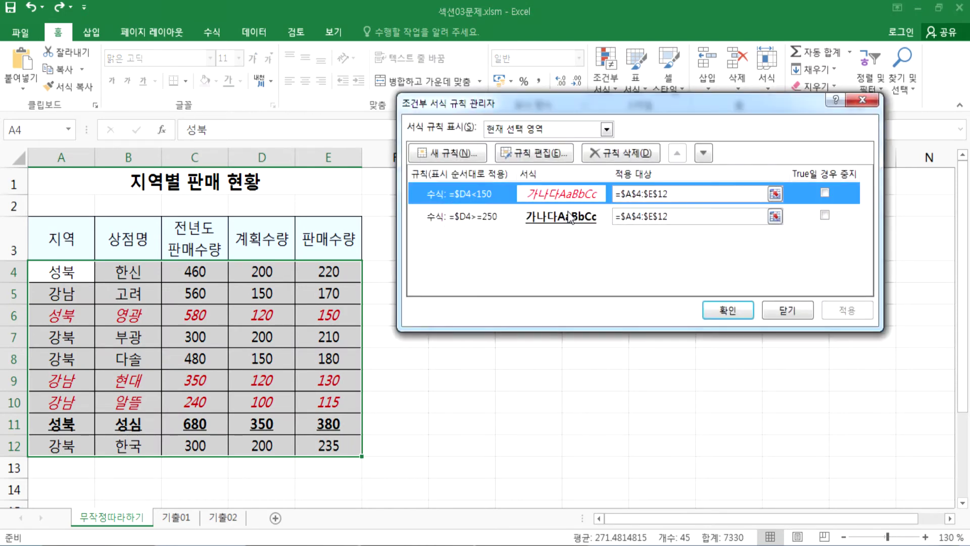
pyautogui.click(704, 150)
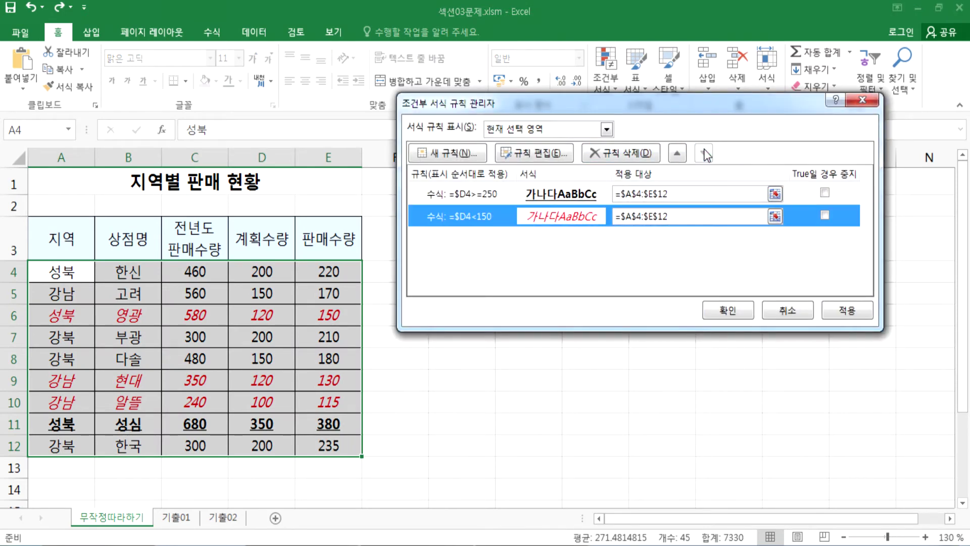
pyautogui.click(678, 152)
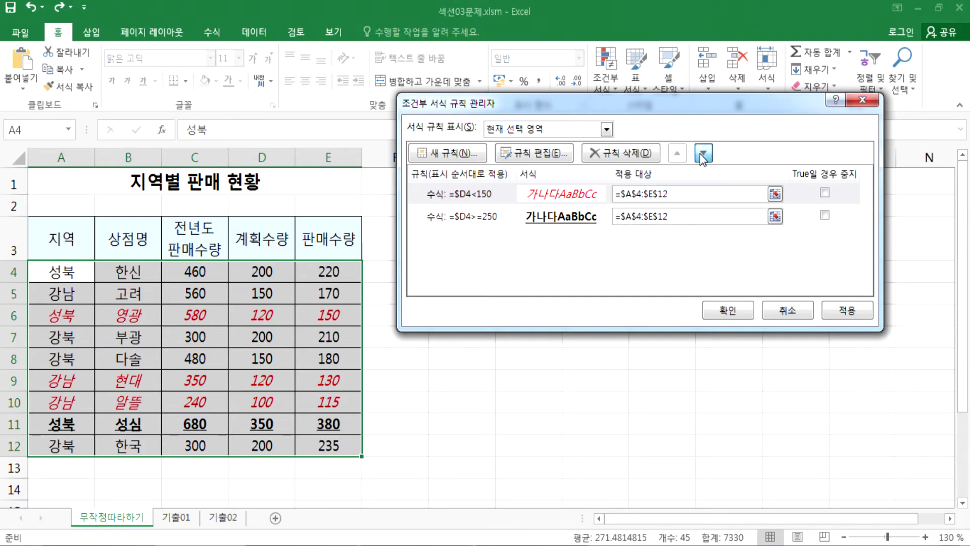
pyautogui.click(702, 156)
pyautogui.click(677, 154)
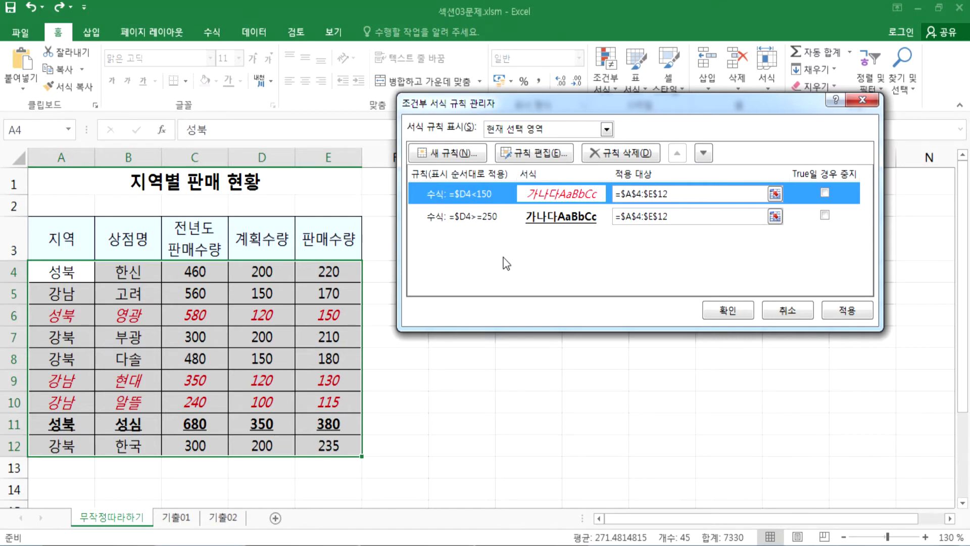
pyautogui.click(715, 306)
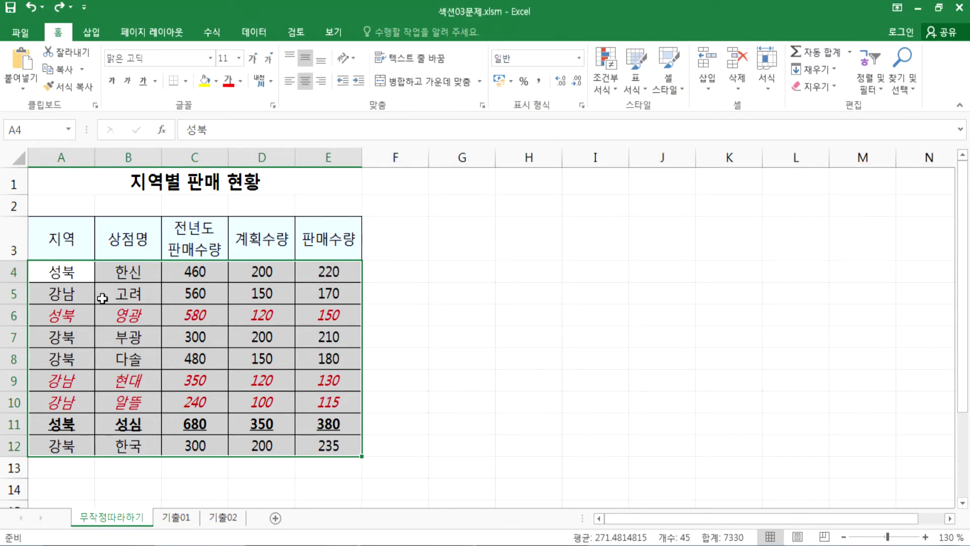
# In Notepad, add the line * 나중의 조건이 우선이다. directly below the duplicated color example.
pyautogui.hotkey('alt', 'Tab')
pyautogui.scroll(2, 210, 349)
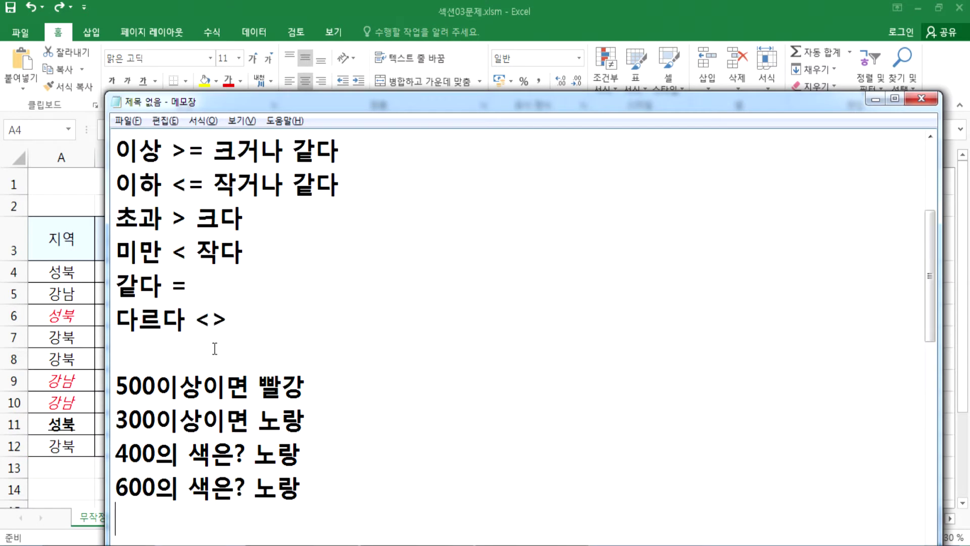
pyautogui.scroll(-4, 219, 352)
pyautogui.click(150, 294)
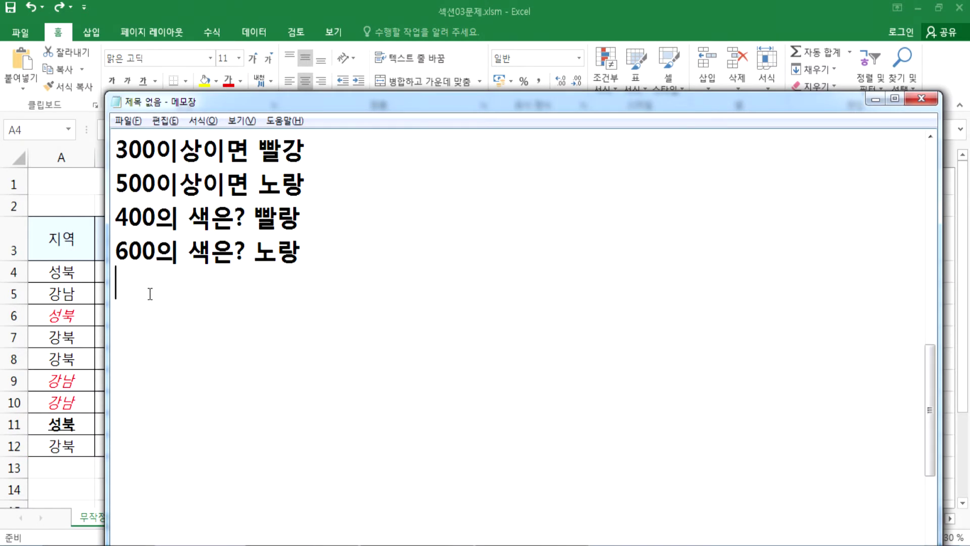
pyautogui.write('* 나중의 족')
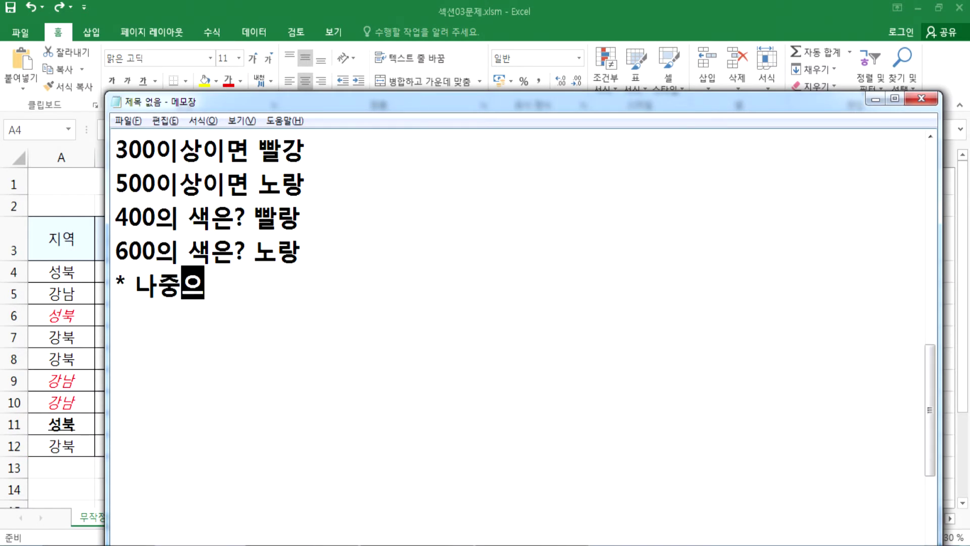
pyautogui.write('건이 우선')
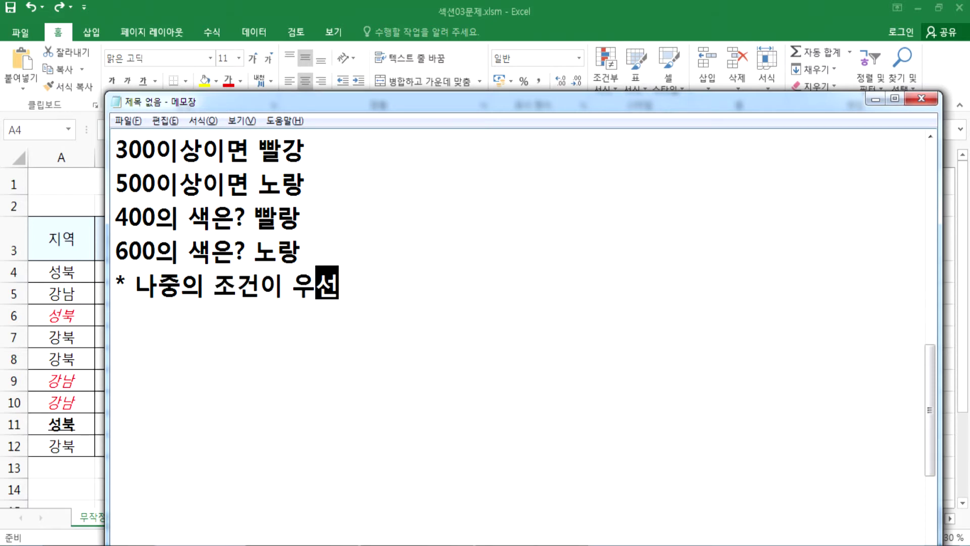
pyautogui.write('ㅇ이다.')
pyautogui.press('Return')
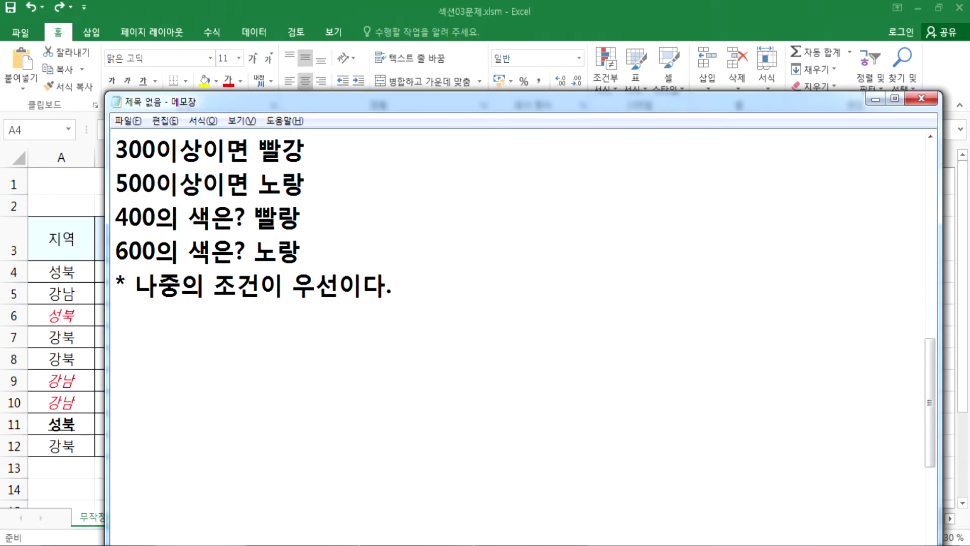
pyautogui.hotkey('alt', 'Tab')
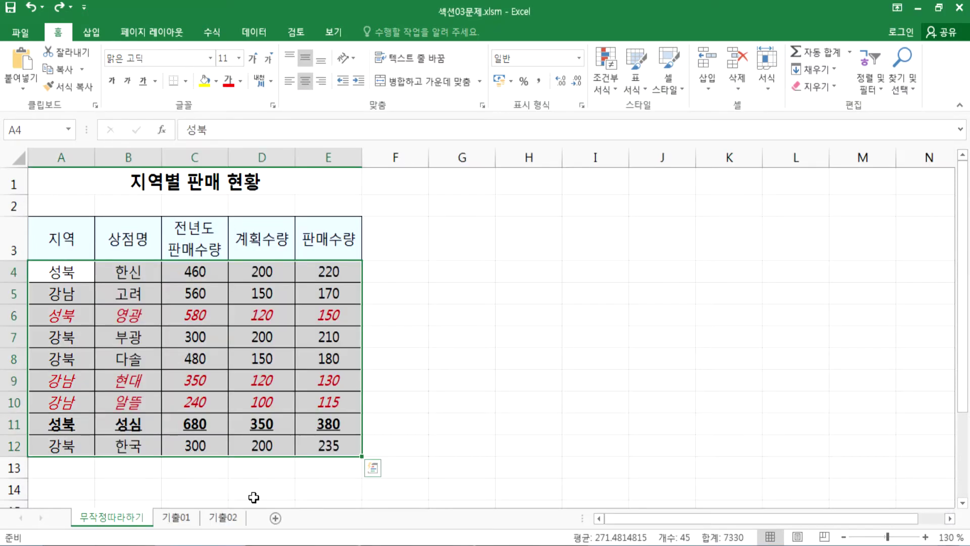
pyautogui.click(60, 265)
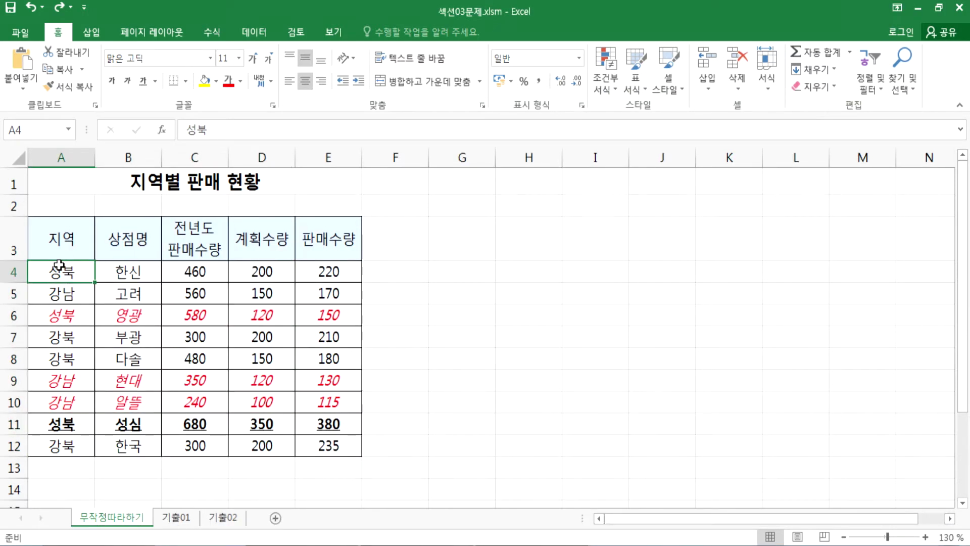
pyautogui.moveTo(71, 270); pyautogui.dragTo(331, 365)
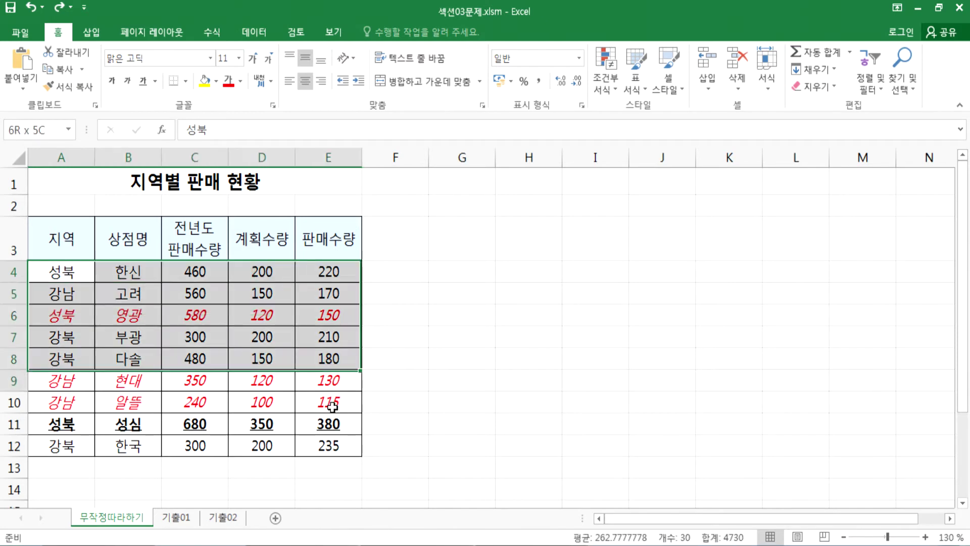
pyautogui.moveTo(331, 406); pyautogui.dragTo(331, 447)
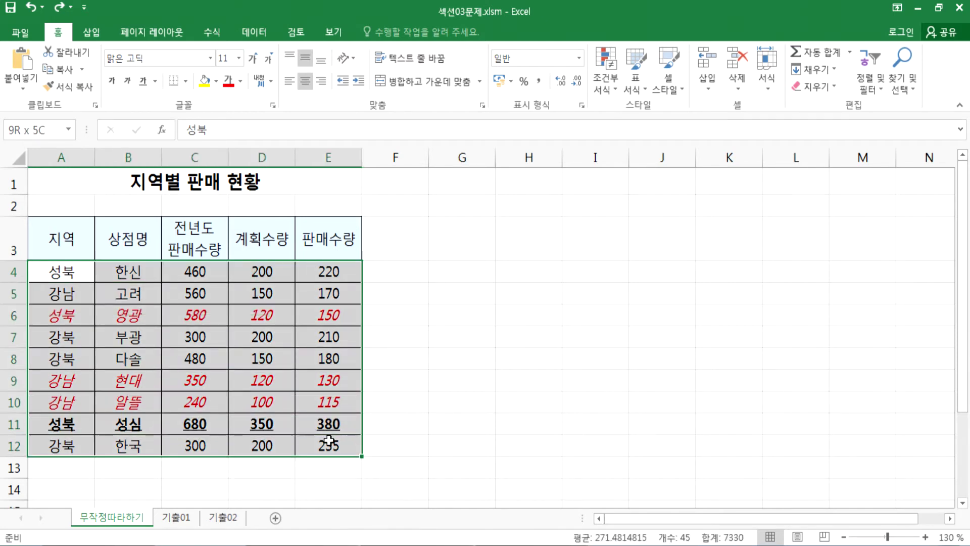
pyautogui.click(605, 87)
pyautogui.click(617, 275)
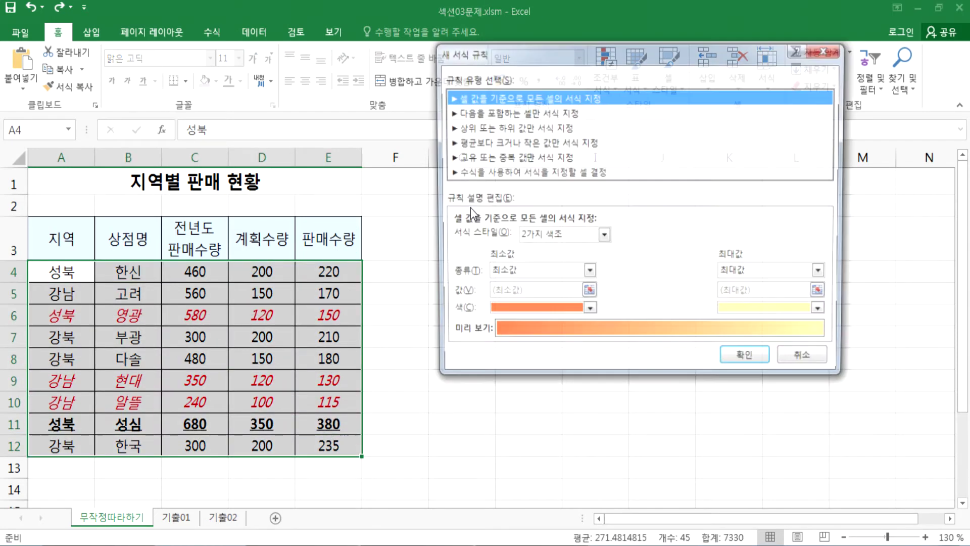
pyautogui.click(483, 172)
pyautogui.click(464, 238)
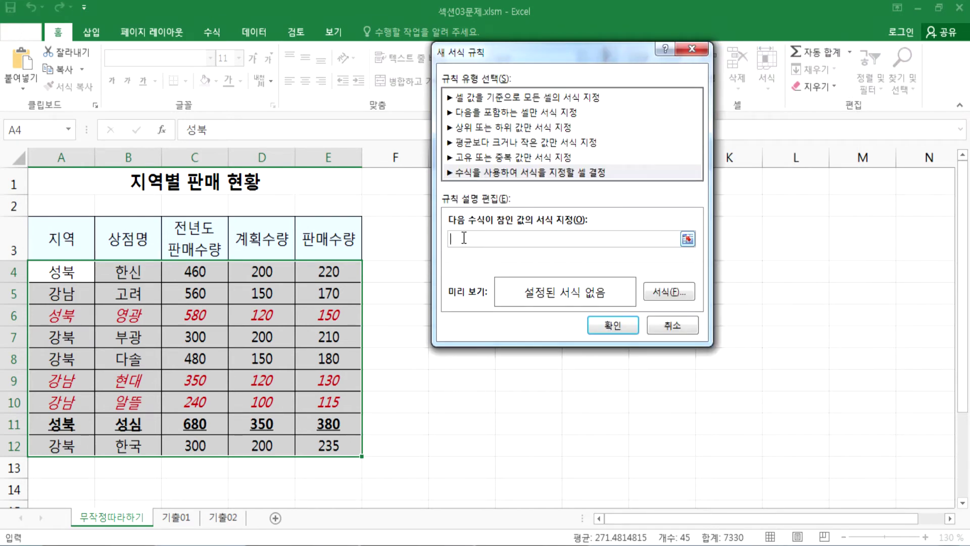
pyautogui.press('Escape')
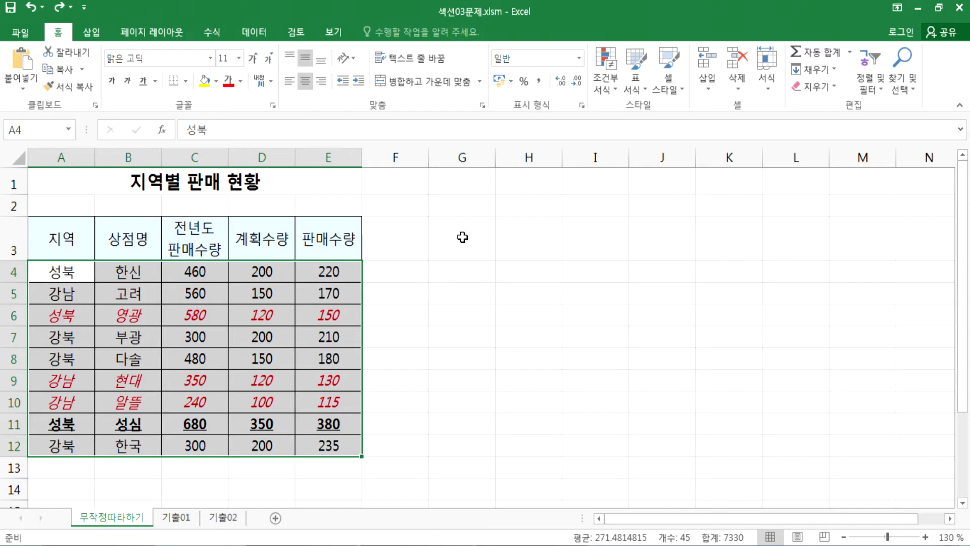
# In Notepad, copy the =$D4>=250 formula to the end of the notes and make its row absolute, giving =$D$4>=250.
pyautogui.hotkey('alt', 'Tab')
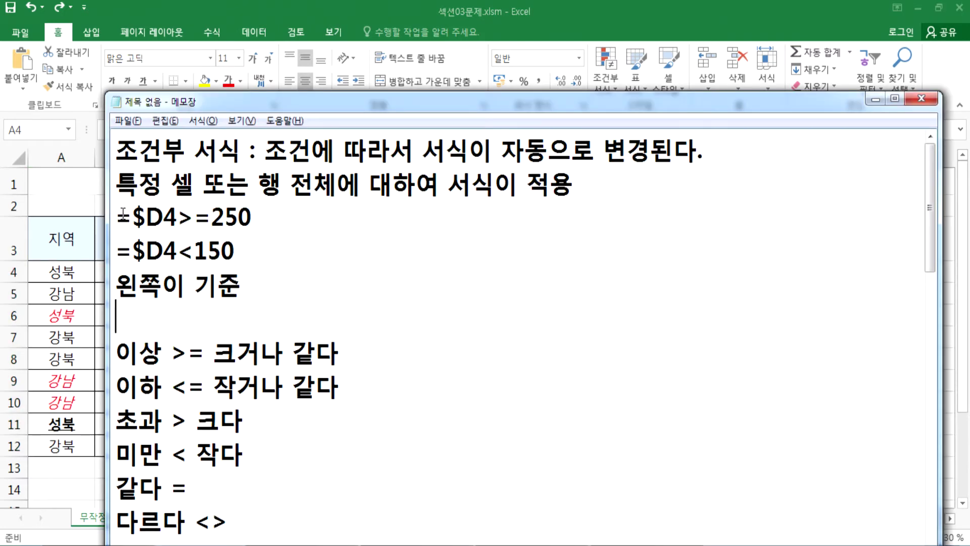
pyautogui.click(147, 318)
pyautogui.moveTo(121, 223); pyautogui.dragTo(338, 219)
pyautogui.hotkey('ctrl', 'c')
pyautogui.scroll(-8, 177, 424)
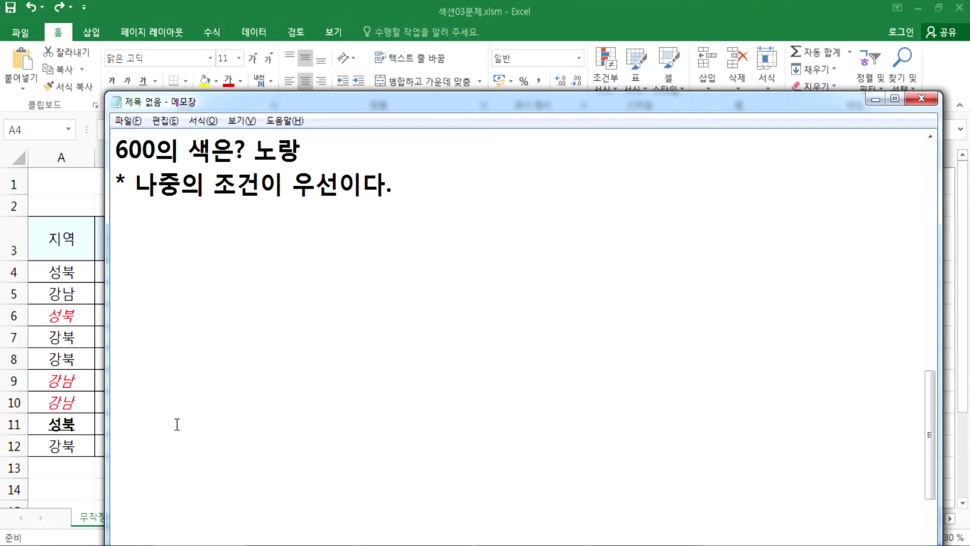
pyautogui.click(153, 262)
pyautogui.hotkey('ctrl', 'v')
pyautogui.click(165, 251)
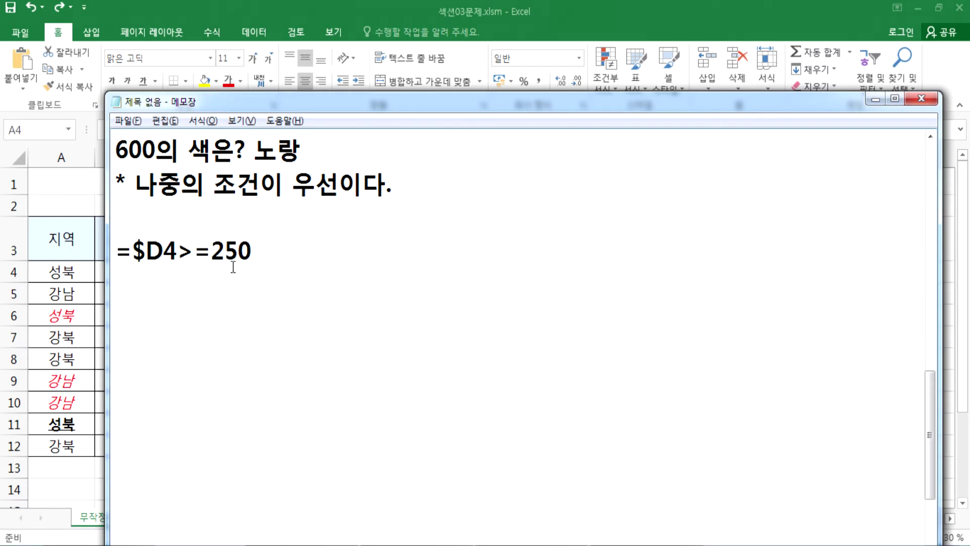
pyautogui.write('$')
# Add the explanation $의 의미는 고정 on the line below the =$D$4>=250 formula.
pyautogui.click(315, 262)
pyautogui.press('Return')
pyautogui.write('$d')
pyautogui.press('BackSpace')
pyautogui.press('BackSpace')
pyautogui.press('BackSpace')
pyautogui.press('Hangul')
pyautogui.write('의 의민')
pyautogui.write('는 고정')
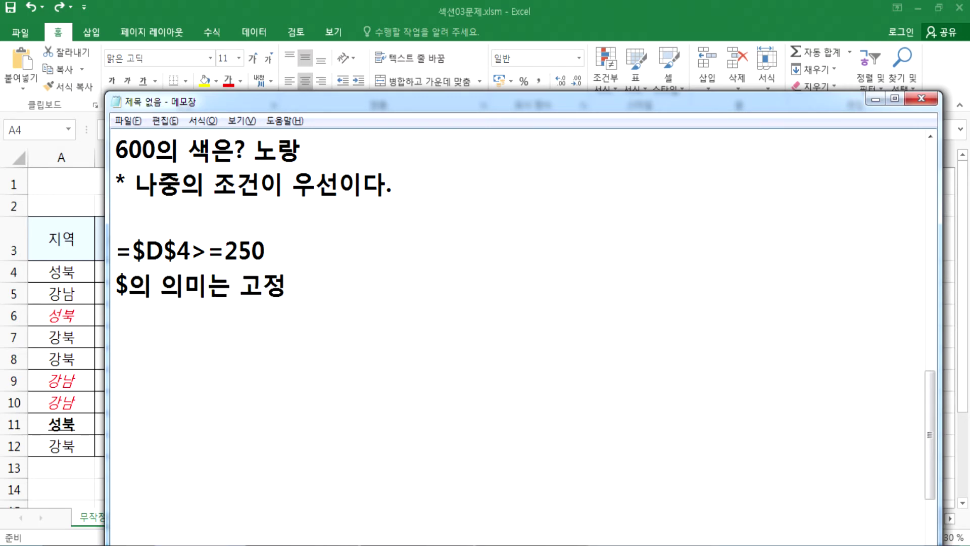
pyautogui.press('Return')
# Switch to Excel and make D4 the active cell within the selected range A4:E12.
pyautogui.hotkey('alt', 'Tab')
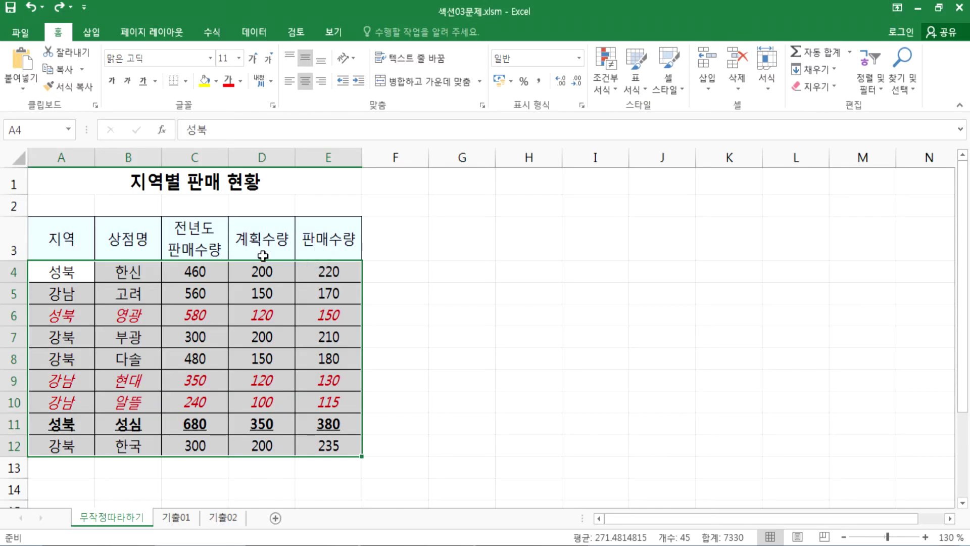
pyautogui.press('Tab')
pyautogui.press('Tab')
pyautogui.press('Tab')
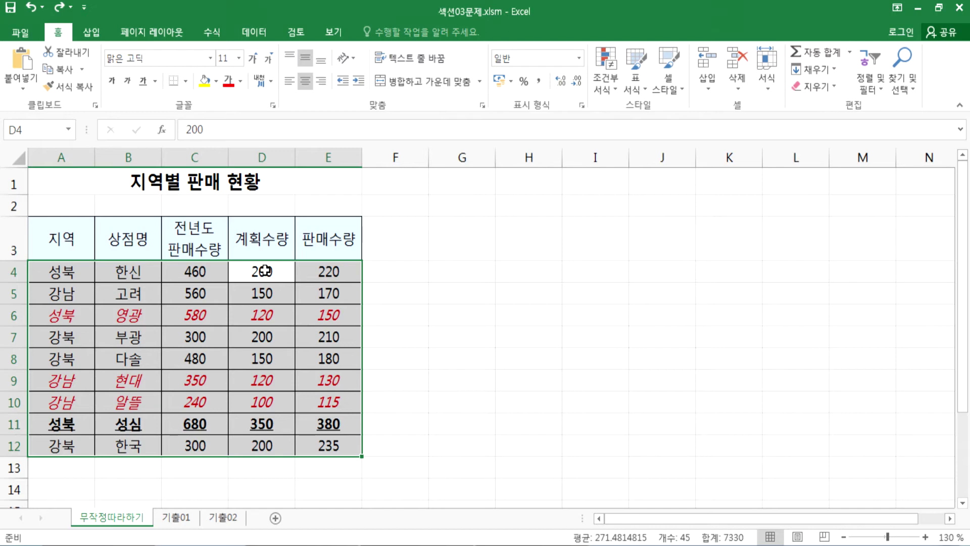
# In Notepad, mark the =$D$4>=250 formula with (X) and paste a copy below the $의 의미는 고정 line, after a blank line.
pyautogui.hotkey('alt', 'Tab')
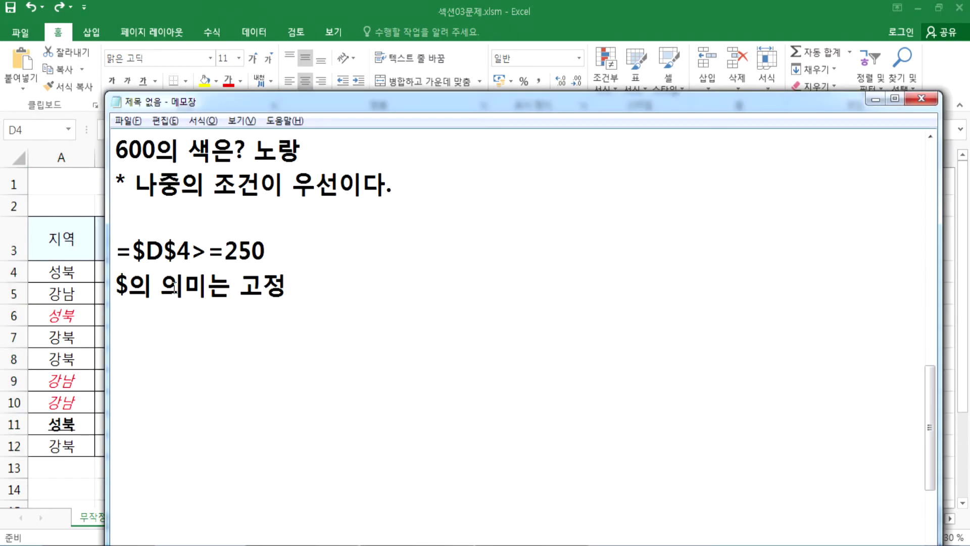
pyautogui.click(330, 236)
pyautogui.write('(X)')
pyautogui.press('Home')
pyautogui.hotkey('shift', 'Down')
pyautogui.hotkey('ctrl', 'c')
pyautogui.press('Down')
pyautogui.press('Return')
pyautogui.hotkey('ctrl', 'v')
# Change the pasted formula to =$D4>=250(O) by removing the row's $ sign and replacing the X mark with O.
pyautogui.press('Left')
pyautogui.press('Left')
pyautogui.press('Left')
pyautogui.press('Left')
pyautogui.press('Left')
pyautogui.press('Left')
pyautogui.press('Left')
pyautogui.press('Left')
pyautogui.press('Left')
pyautogui.press('Left')
pyautogui.press('Left')
pyautogui.press('Left')
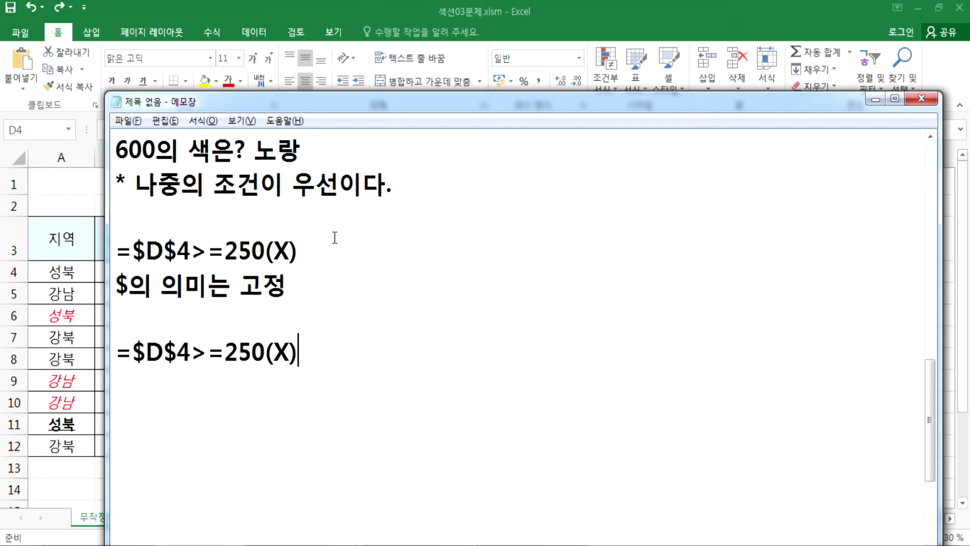
pyautogui.press('Right')
pyautogui.press('Delete')
pyautogui.press('End')
pyautogui.press('Left')
pyautogui.hotkey('shift', 'Left')
pyautogui.write('O')
pyautogui.press('Down')
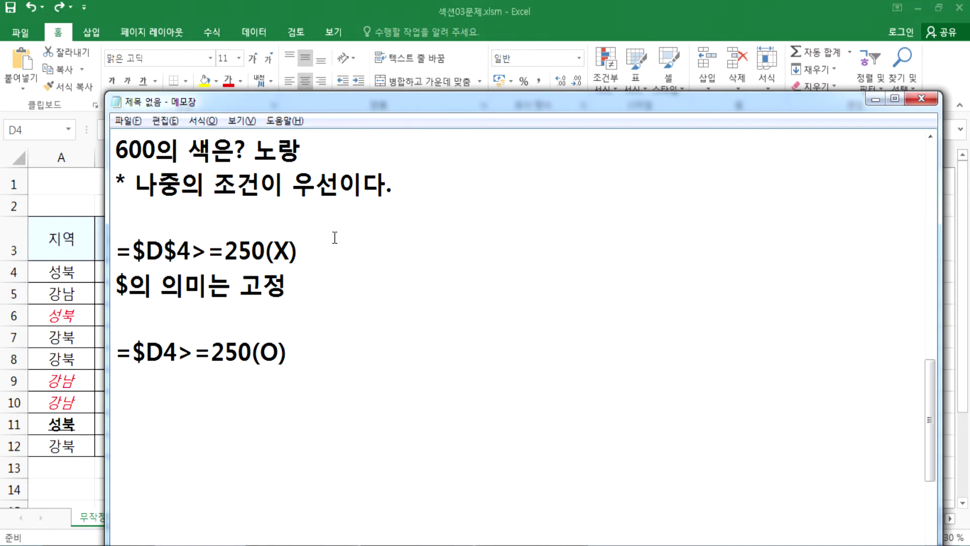
# Switch to Excel and step the active cell down the 계획수량 column from D4 to D12 within the selected range.
pyautogui.hotkey('alt', 'Tab')
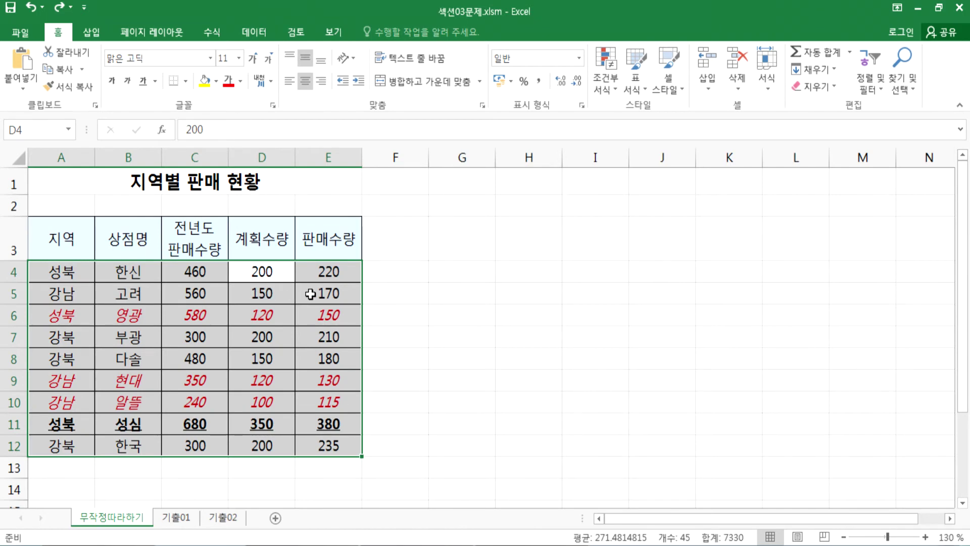
pyautogui.press('Return')
pyautogui.press('Return')
pyautogui.press('Return')
pyautogui.press('Return')
pyautogui.press('Return')
pyautogui.press('Return')
pyautogui.press('Return')
pyautogui.press('Return')
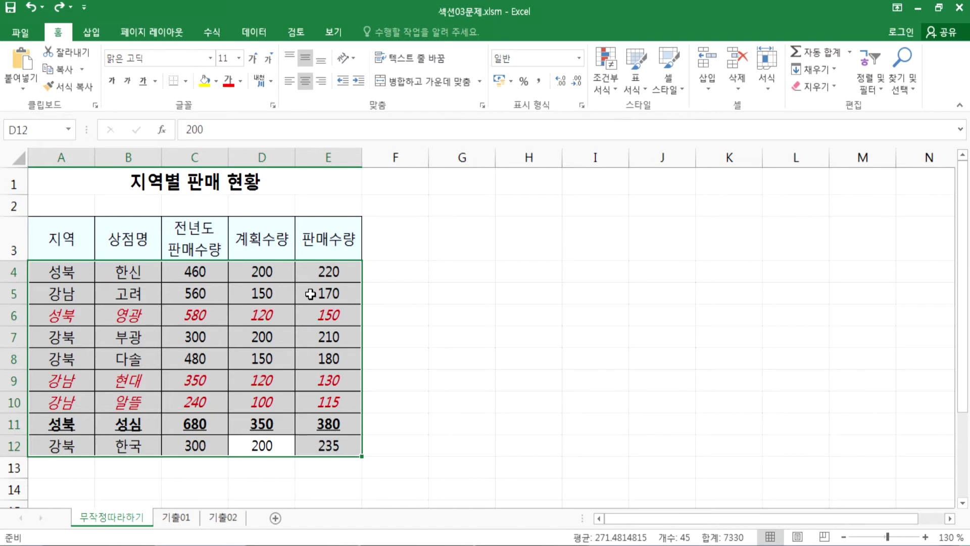
# Reselect A4:E12 with D4 as the active cell, and select the whole of column D to show the fixed column.
pyautogui.moveTo(60, 271); pyautogui.dragTo(347, 438)
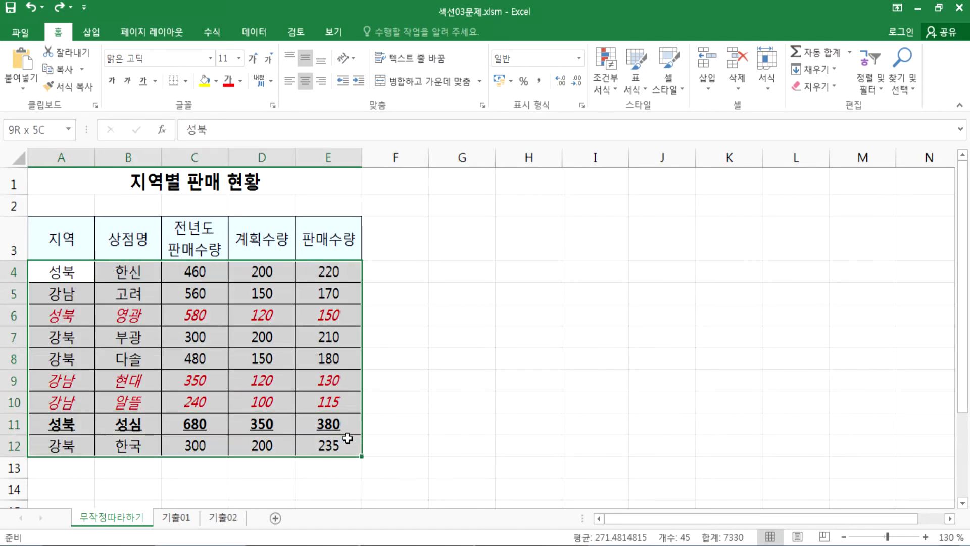
pyautogui.press('Tab')
pyautogui.press('Tab')
pyautogui.press('Tab')
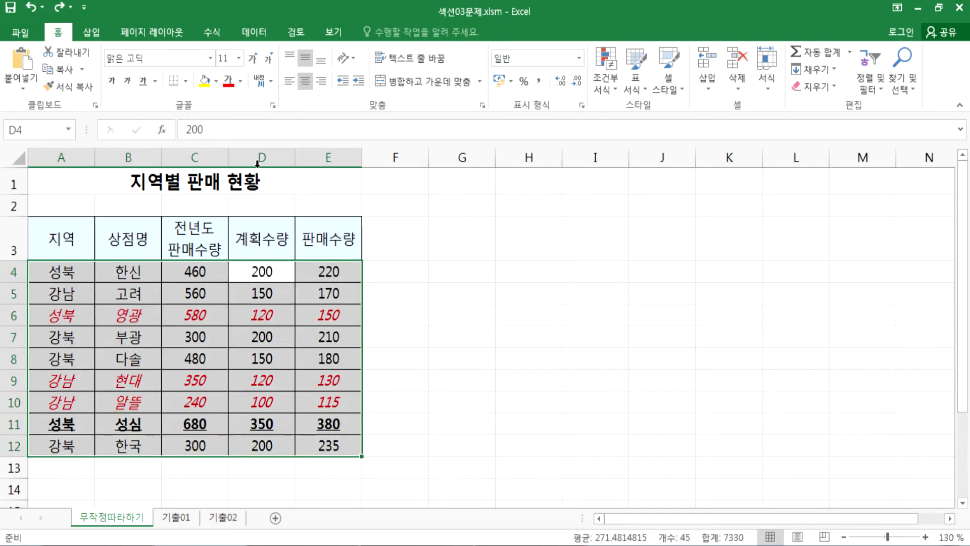
pyautogui.click(262, 156)
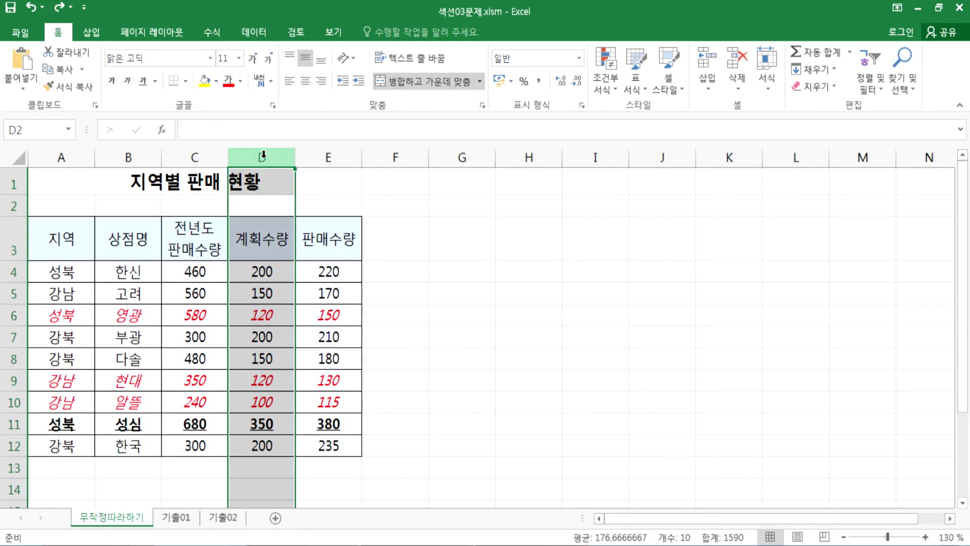
# Reselect A4:E12 and step the active cell through the 계획수량 column from D4 down to D12.
pyautogui.moveTo(56, 275)
pyautogui.mouseDown()
pyautogui.moveTo(253, 354)
pyautogui.moveTo(319, 445)
pyautogui.mouseUp()
pyautogui.press('Tab')
pyautogui.press('Tab')
pyautogui.press('Tab')
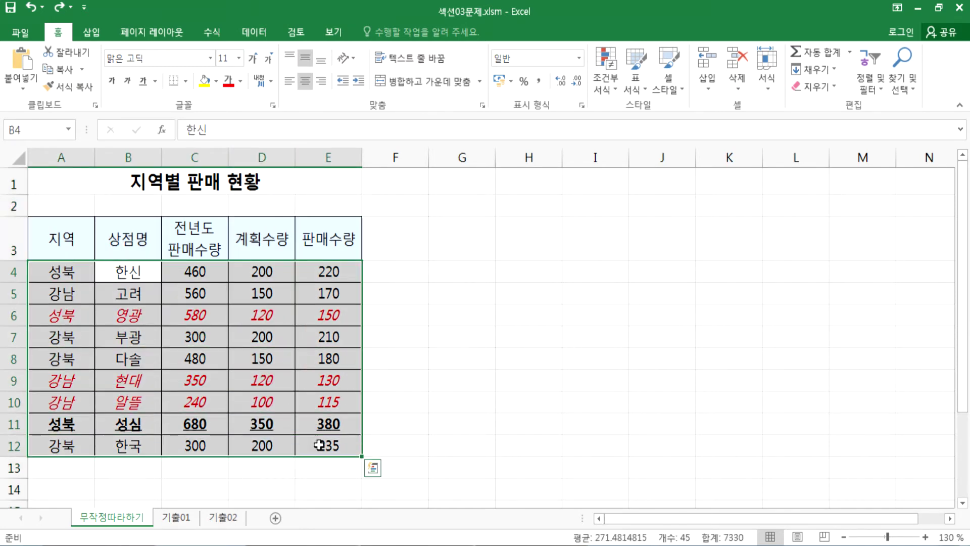
pyautogui.press('Return')
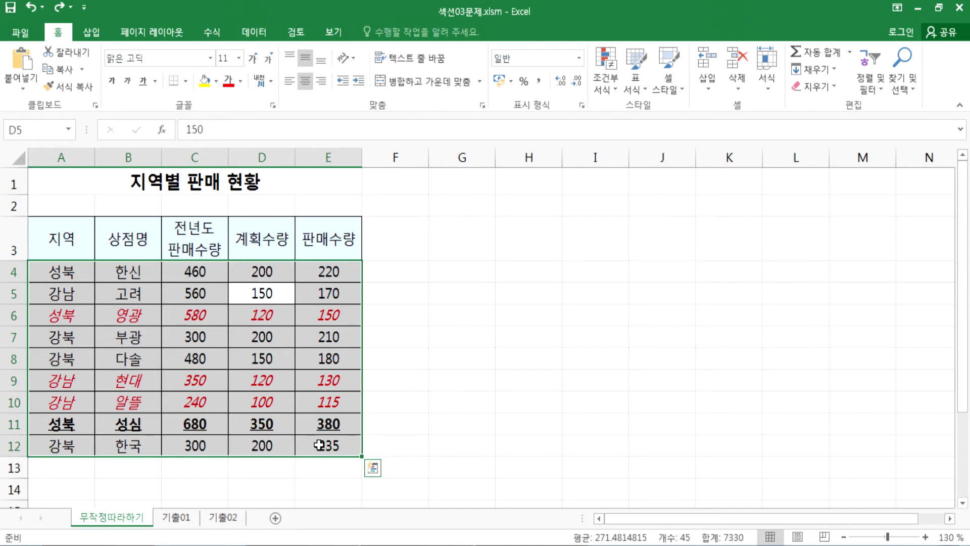
pyautogui.press('Return')
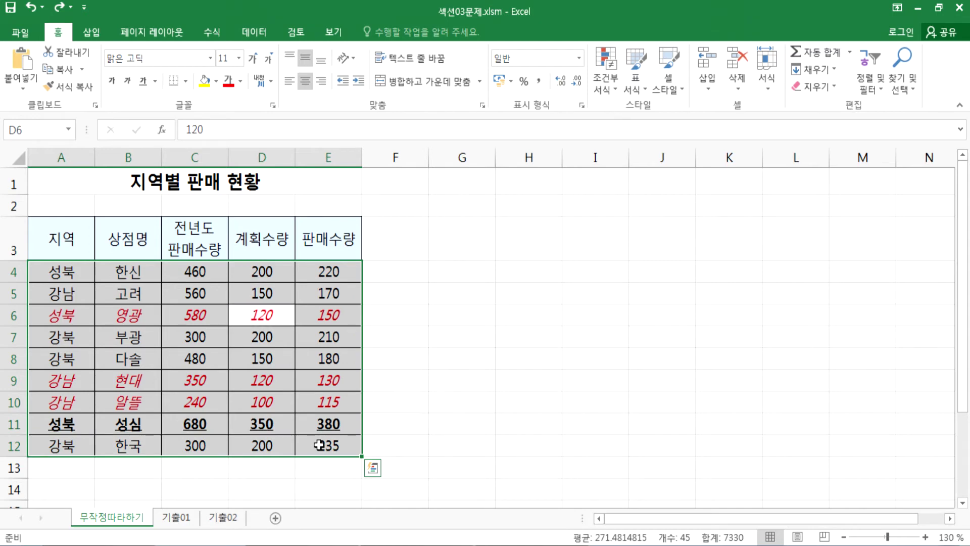
pyautogui.press('Return')
pyautogui.press('Return')
pyautogui.press('Return')
pyautogui.press('Return')
pyautogui.press('Return')
pyautogui.press('Return')
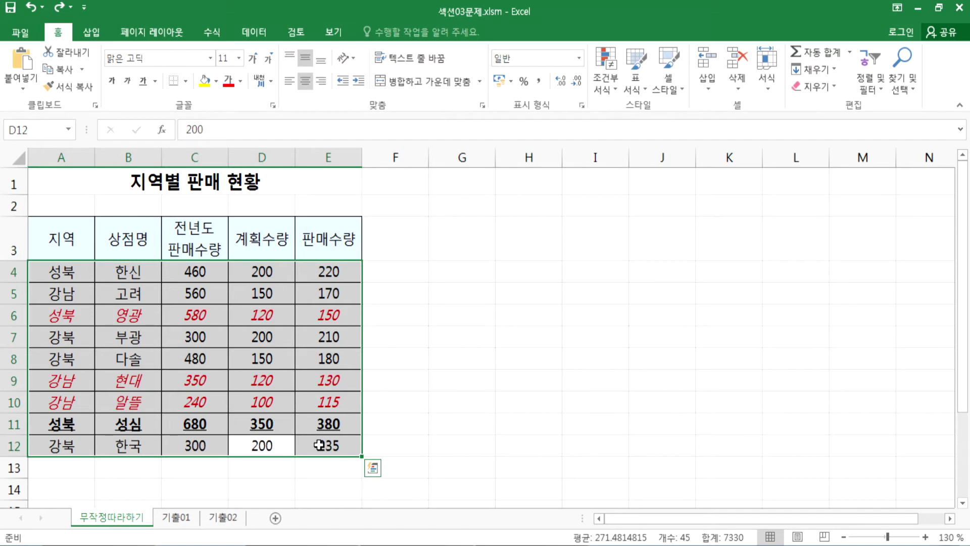
# Switch to Notepad and add the line D4셀값이 조건범위에 있느냐? below the =$D4>=250(O) formula.
pyautogui.hotkey('alt', 'Tab')
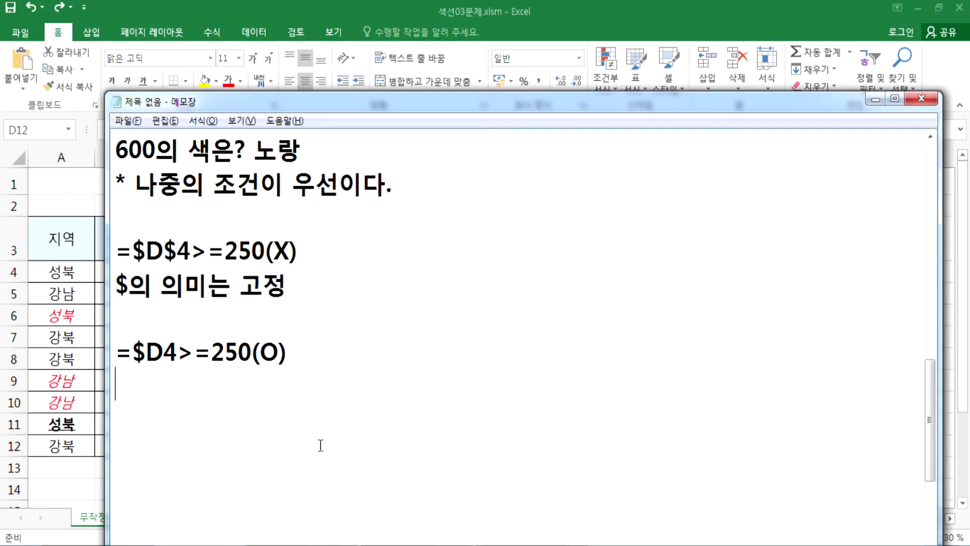
pyautogui.write('d4')
pyautogui.press('BackSpace')
pyautogui.press('BackSpace')
pyautogui.write('D4')
pyautogui.write('ㅅㄹ')
pyautogui.press('BackSpace')
pyautogui.press('BackSpace')
pyautogui.write('세[ㄹ')
pyautogui.press('BackSpace')
pyautogui.press('BackSpace')
pyautogui.press('BackSpace')
pyautogui.write('셀값이 ')
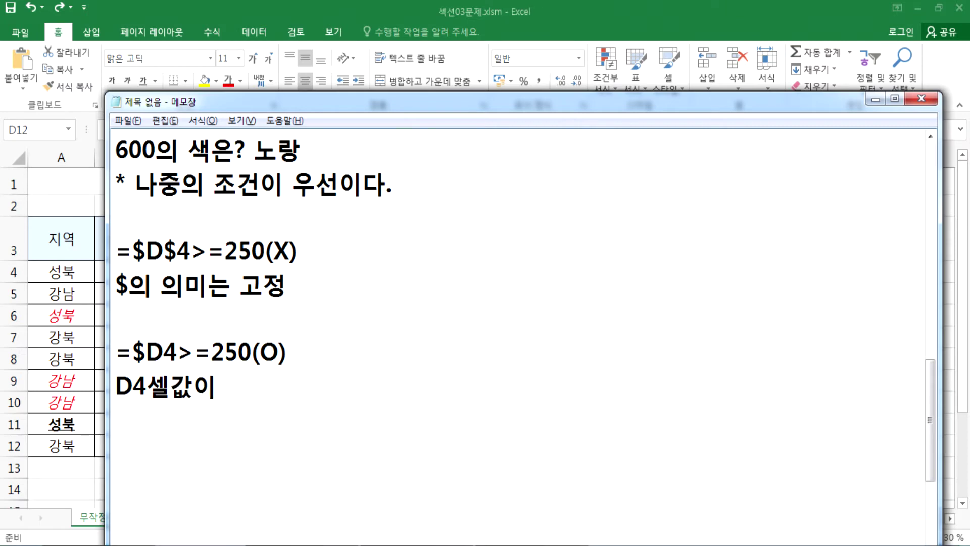
pyautogui.write('조건ㅂ')
pyautogui.write('범위에 있는')
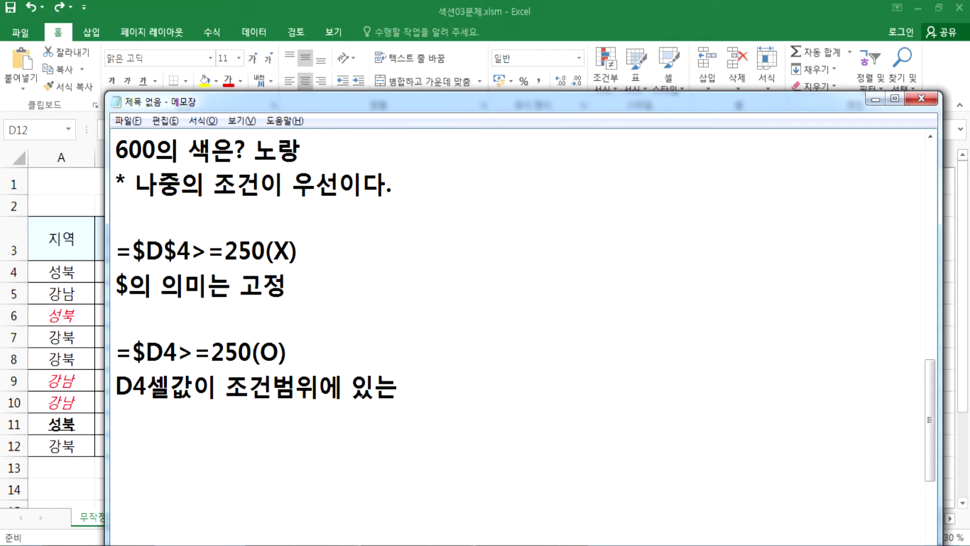
pyautogui.press('BackSpace')
pyautogui.write('느냐?')
pyautogui.press('Return')
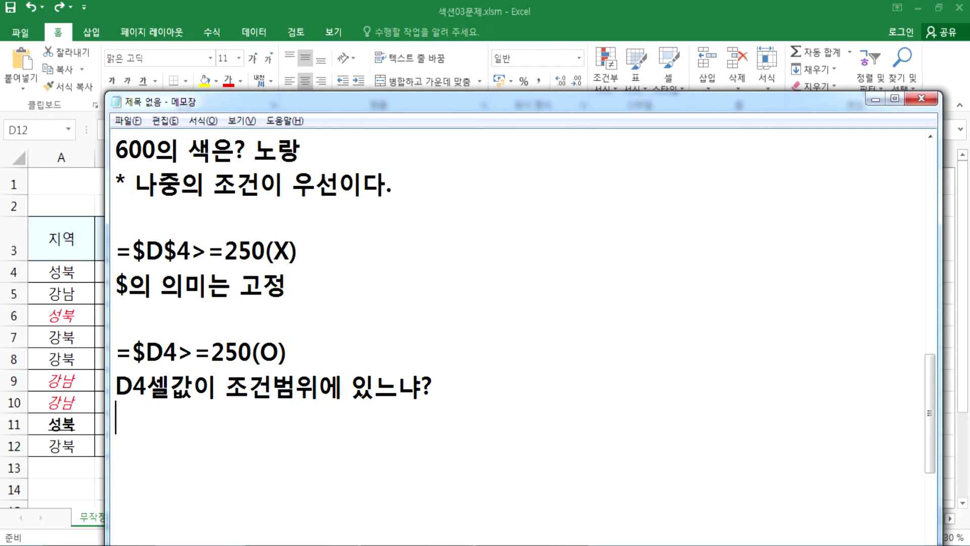
# Add the line D4부터 D12셀 값이 조건범위에 있느냐? below the question about the D4 cell value.
pyautogui.write('D4QN')
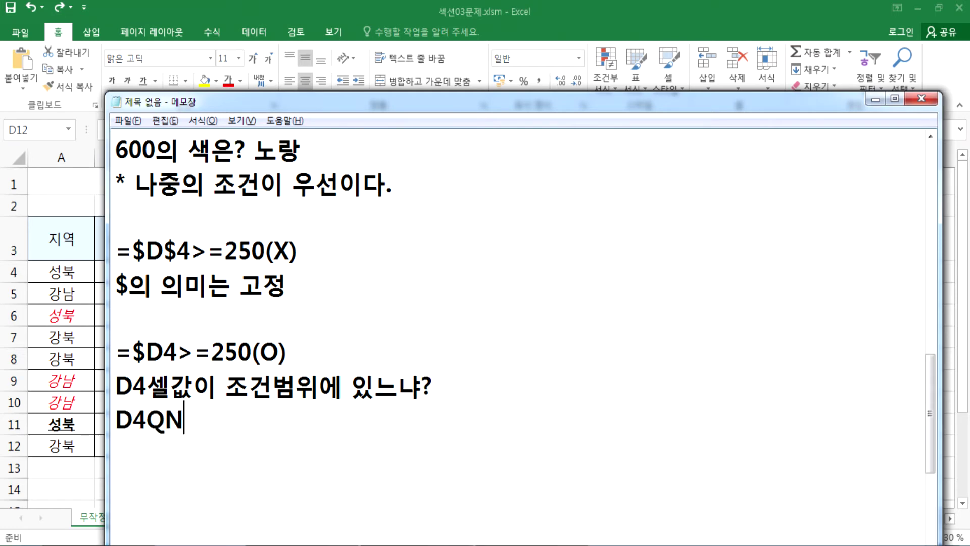
pyautogui.press('BackSpace')
pyautogui.press('BackSpace')
pyautogui.write('부ㄷ')
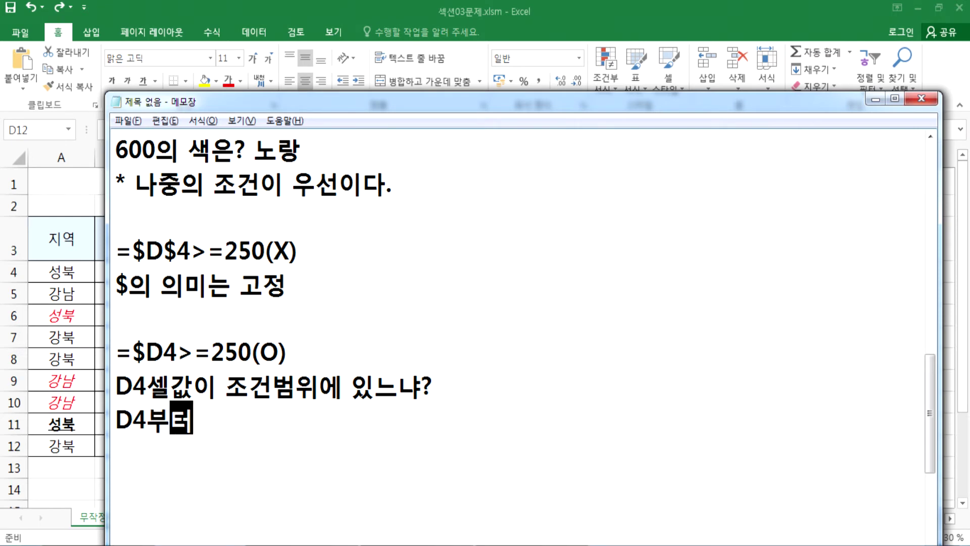
pyautogui.hotkey('alt', 'Tab')
pyautogui.hotkey('alt', 'Tab')
pyautogui.write('ㅇ12')
pyautogui.press('BackSpace')
pyautogui.press('BackSpace')
pyautogui.press('BackSpace')
pyautogui.write('ㅇ1')
pyautogui.press('BackSpace')
pyautogui.press('BackSpace')
pyautogui.write('ㅇ')
pyautogui.press('BackSpace')
pyautogui.write('D12셀 값이')
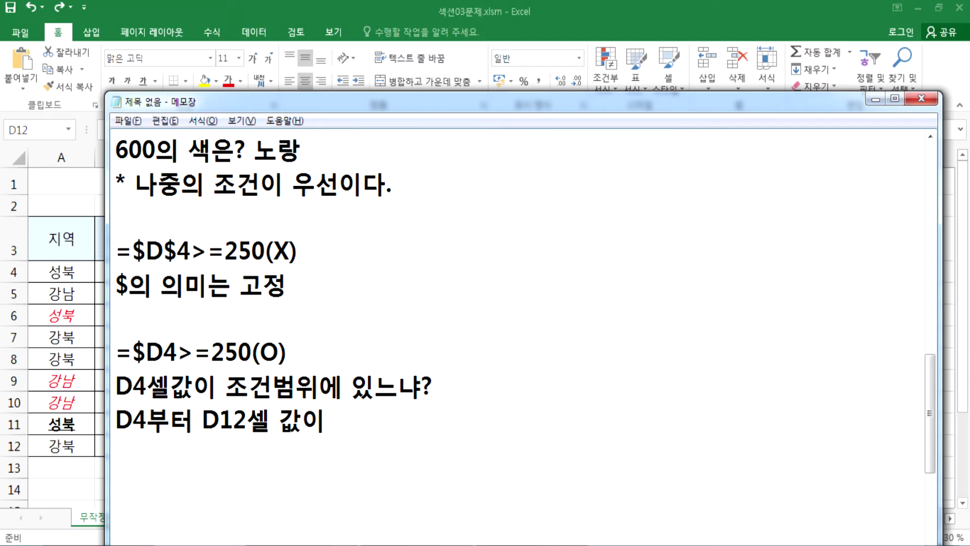
pyautogui.write(' 저ㅗ')
pyautogui.press('BackSpace')
pyautogui.press('BackSpace')
pyautogui.write('ㅗ건범위에 있ㄴㅡㄴㅑ?')
pyautogui.press('BackSpace')
pyautogui.press('BackSpace')
pyautogui.write('ㄴㅑ?')
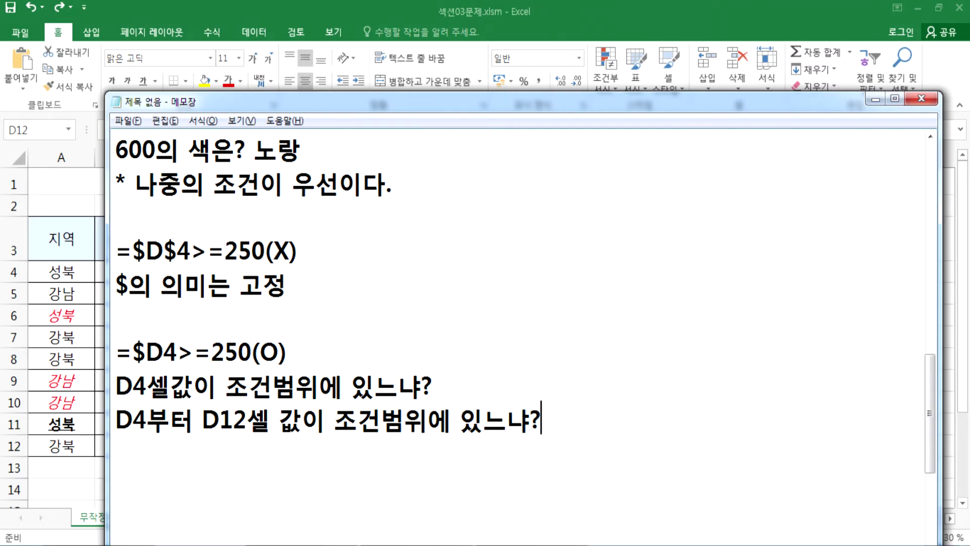
# Switch from the =$D4>=250(O) note to Excel and select the whole of column D.
pyautogui.click(145, 353)
pyautogui.hotkey('alt', 'Tab')
pyautogui.click(263, 157)
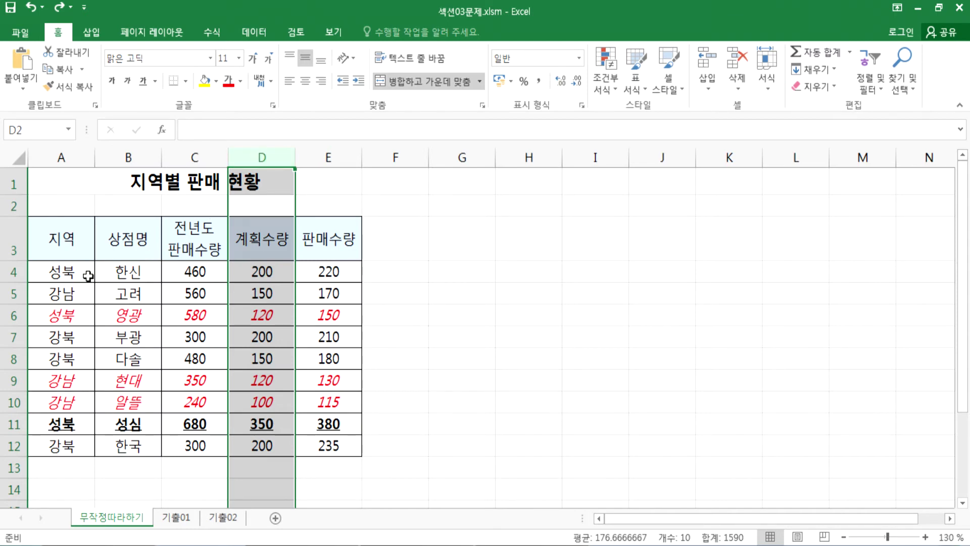
# Select A4:E12 again and step the active cell down the 계획수량 column to D12.
pyautogui.moveTo(56, 277); pyautogui.dragTo(335, 439)
pyautogui.press('Tab')
pyautogui.press('Tab')
pyautogui.press('Tab')
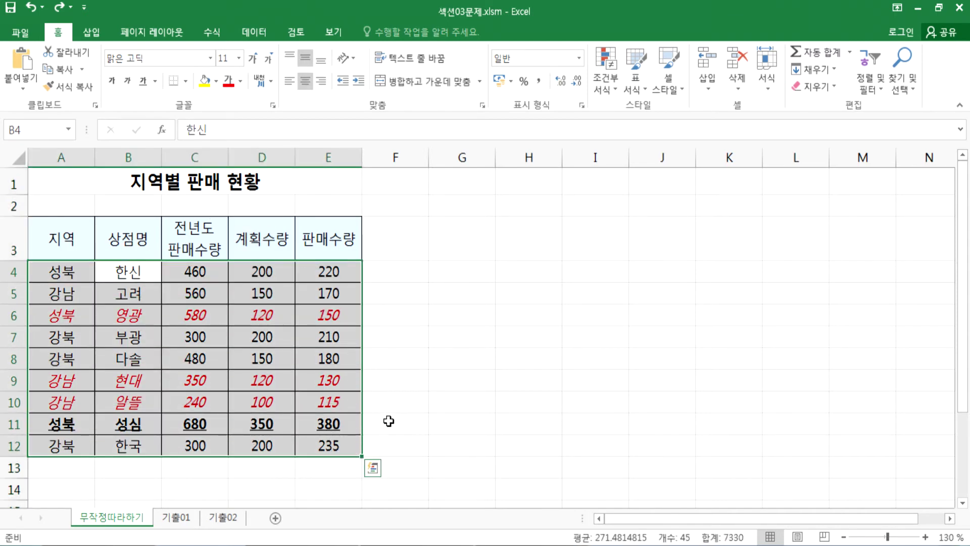
pyautogui.press('Return')
pyautogui.press('Return')
pyautogui.press('Return')
pyautogui.press('Return')
pyautogui.press('Return')
pyautogui.press('Return')
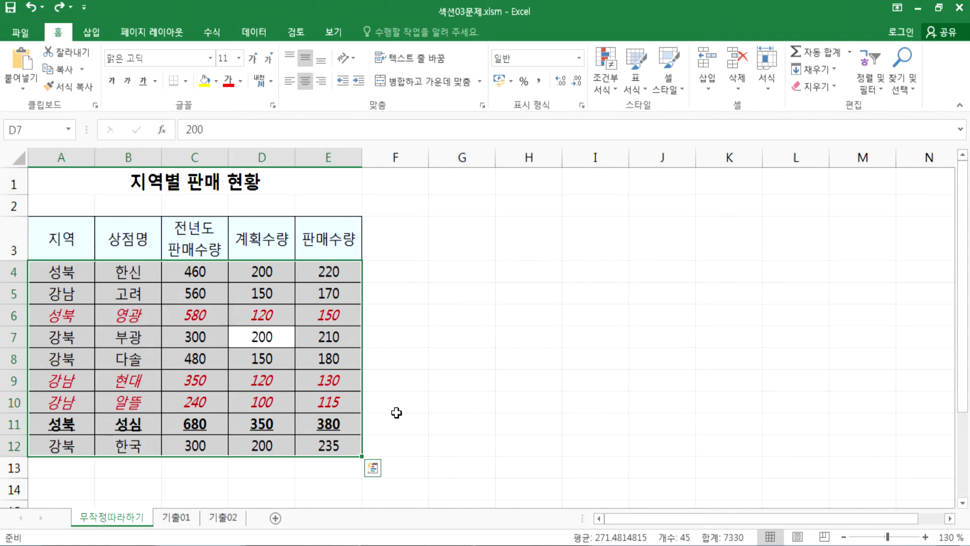
pyautogui.press('Return')
pyautogui.press('Return')
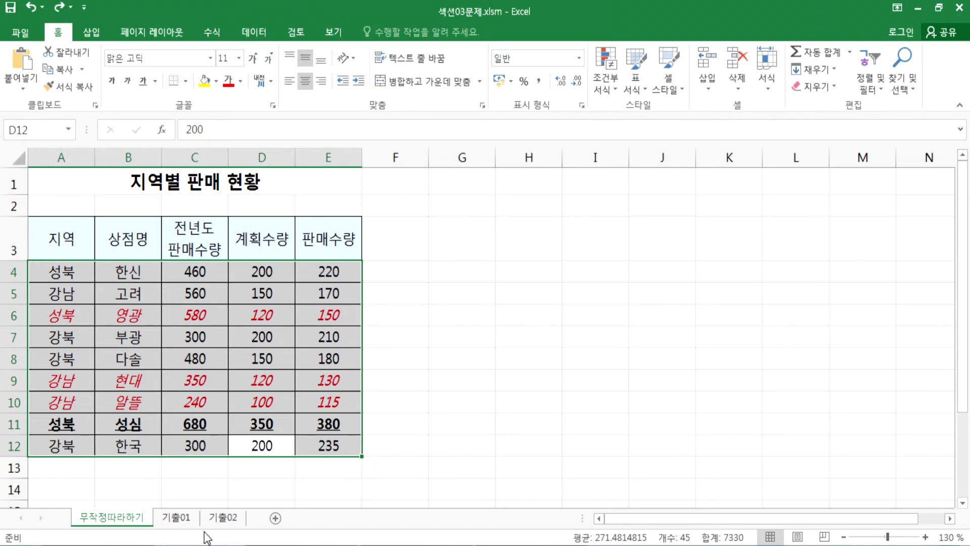
# Open the 기출01 sheet and select the score range C5:G12.
pyautogui.click(177, 518)
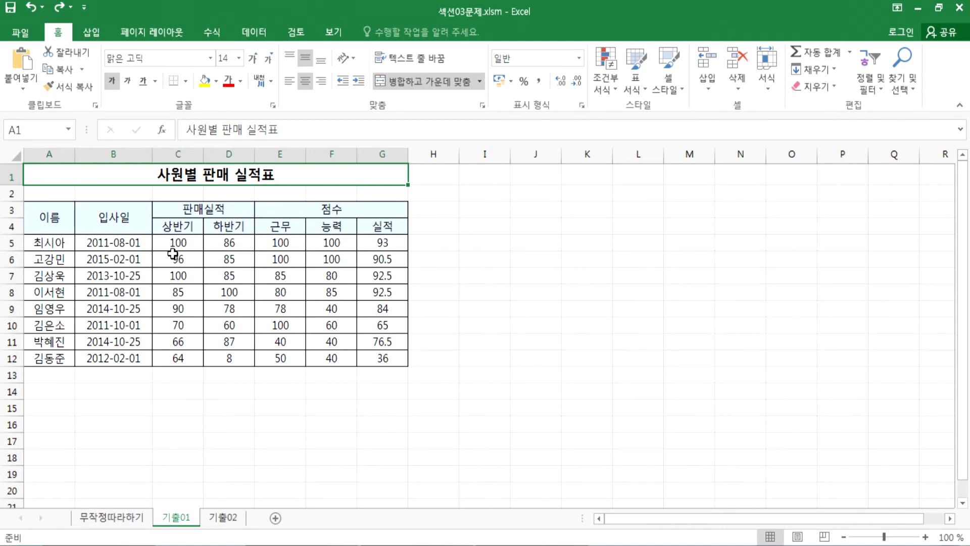
pyautogui.moveTo(178, 243); pyautogui.dragTo(372, 355)
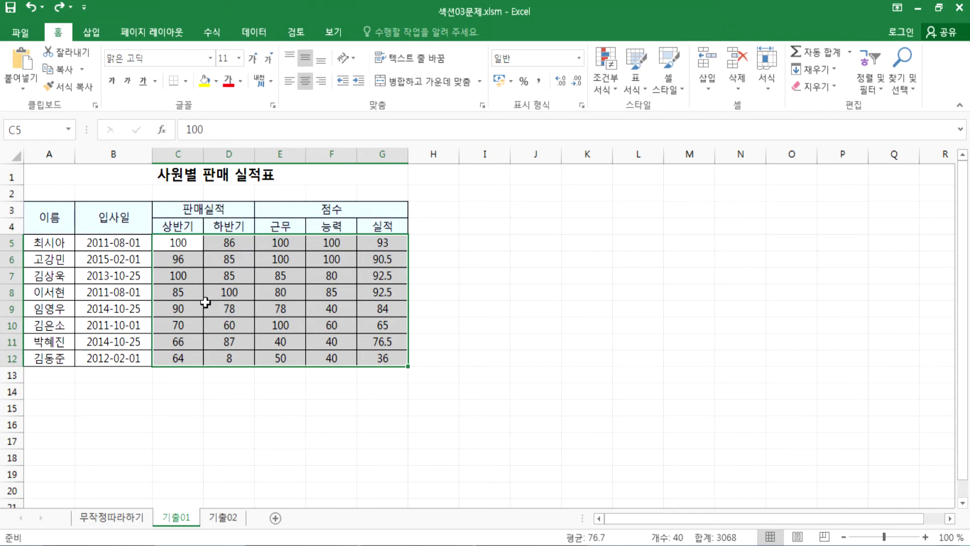
pyautogui.moveTo(160, 243); pyautogui.dragTo(380, 359)
pyautogui.keyDown('ctrl'); pyautogui.scroll(3, 380, 360); pyautogui.keyUp('ctrl')
# Examine the comparison options of a new 평균보다 크거나 작은 값만 서식 지정 rule for C5:G12, and cancel the rule.
pyautogui.click(611, 79)
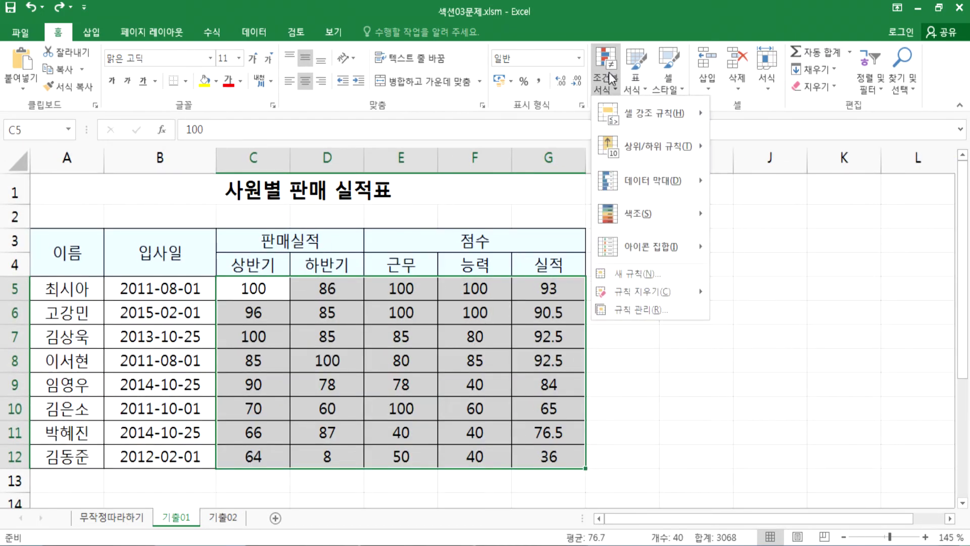
pyautogui.moveTo(636, 109)
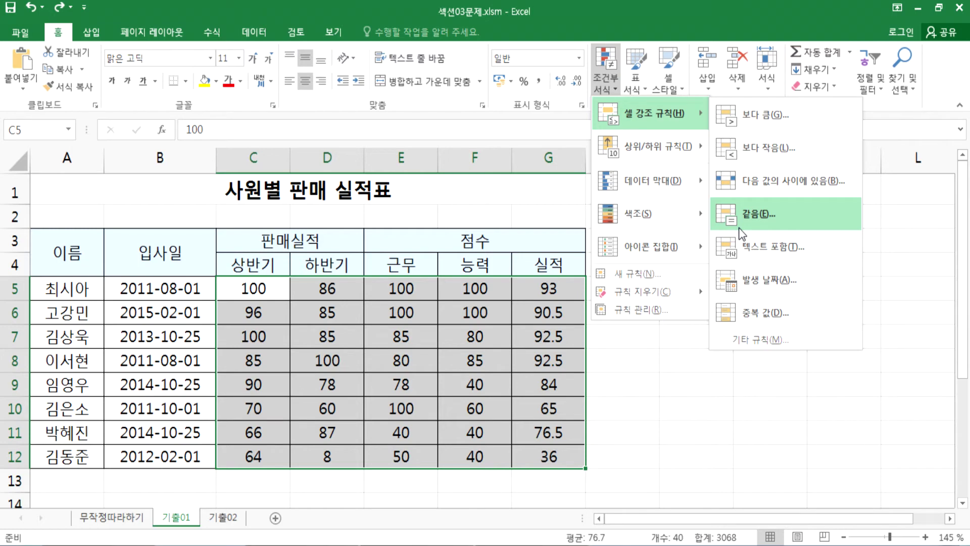
pyautogui.click(648, 273)
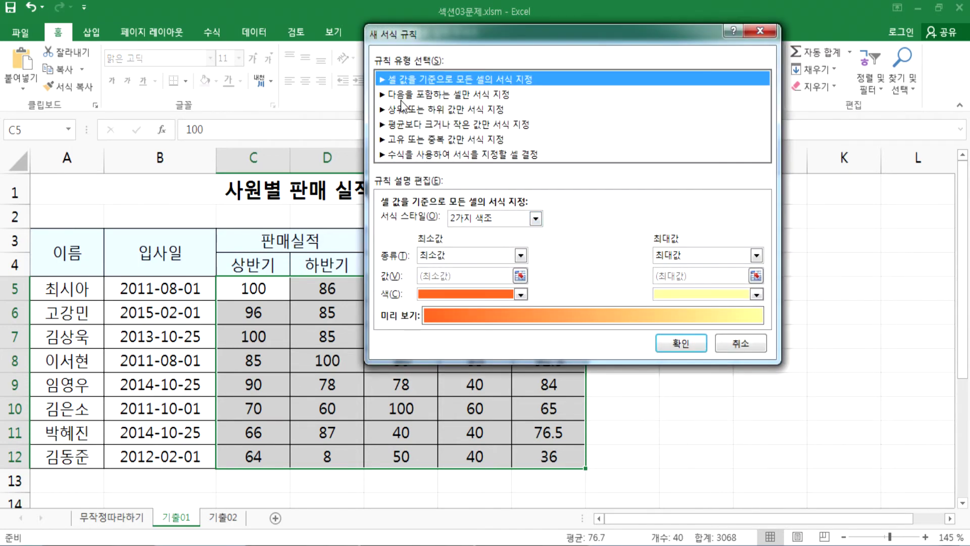
pyautogui.click(407, 125)
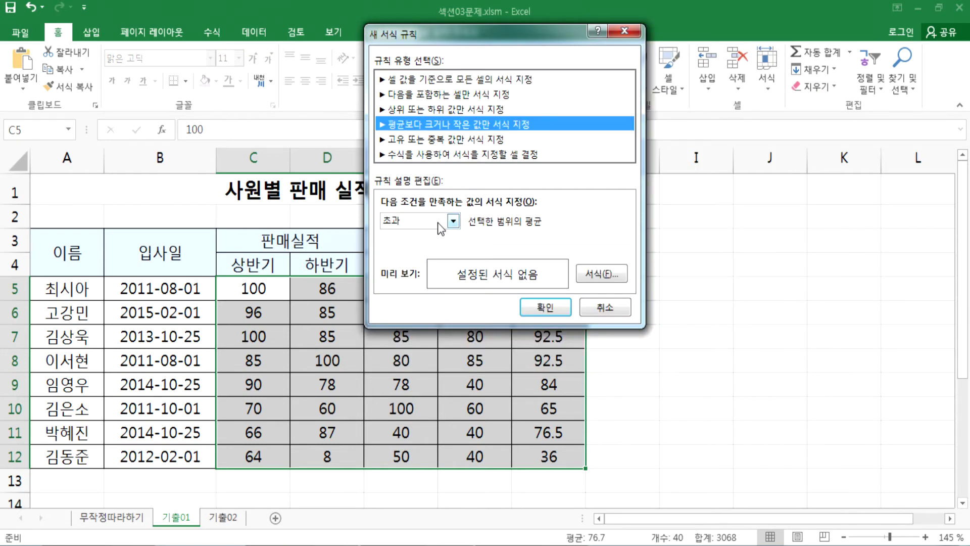
pyautogui.moveTo(430, 34); pyautogui.dragTo(668, 47)
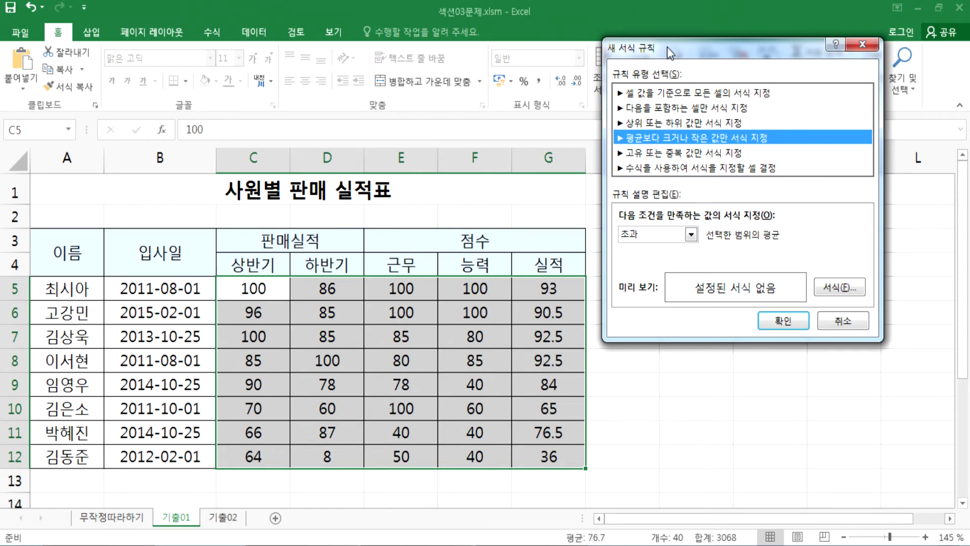
pyautogui.click(639, 234)
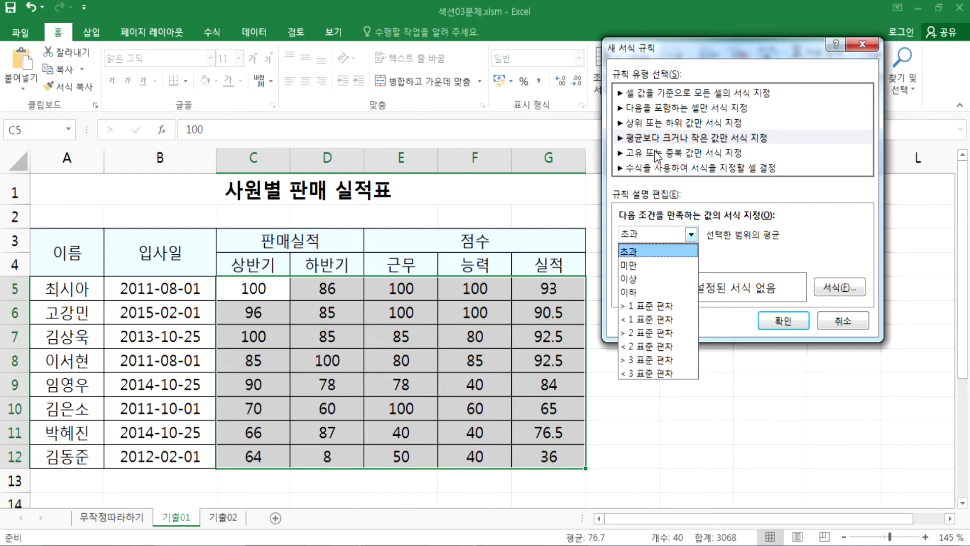
pyautogui.press('Escape')
pyautogui.press('Escape')
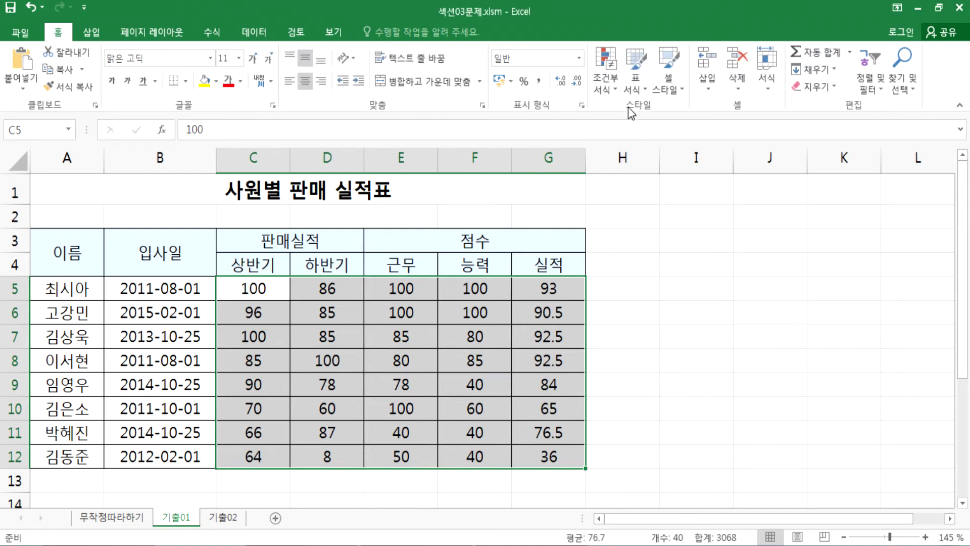
# Try a 보다 큼 cell highlight rule with the value 90 on C5:G12, and cancel it.
pyautogui.click(609, 75)
pyautogui.moveTo(642, 119)
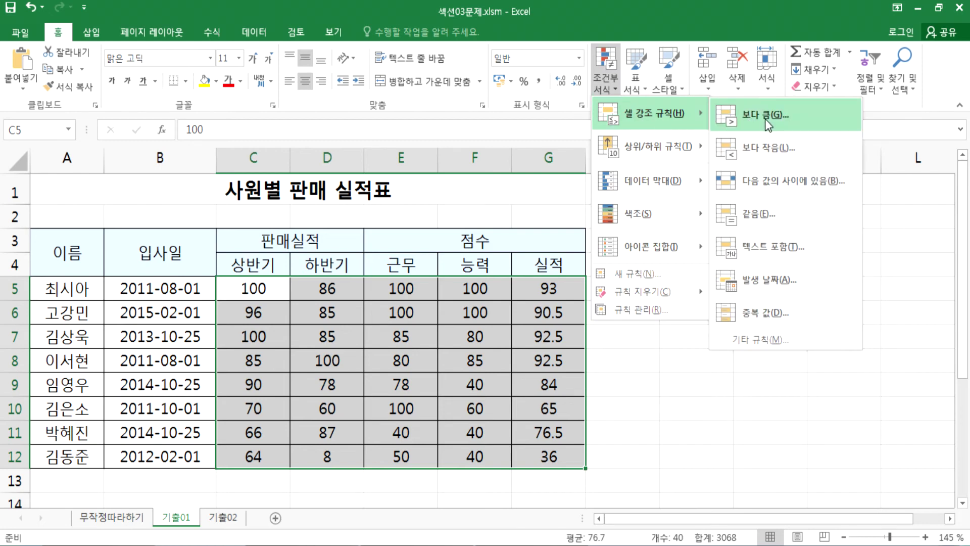
pyautogui.click(765, 119)
pyautogui.write('90')
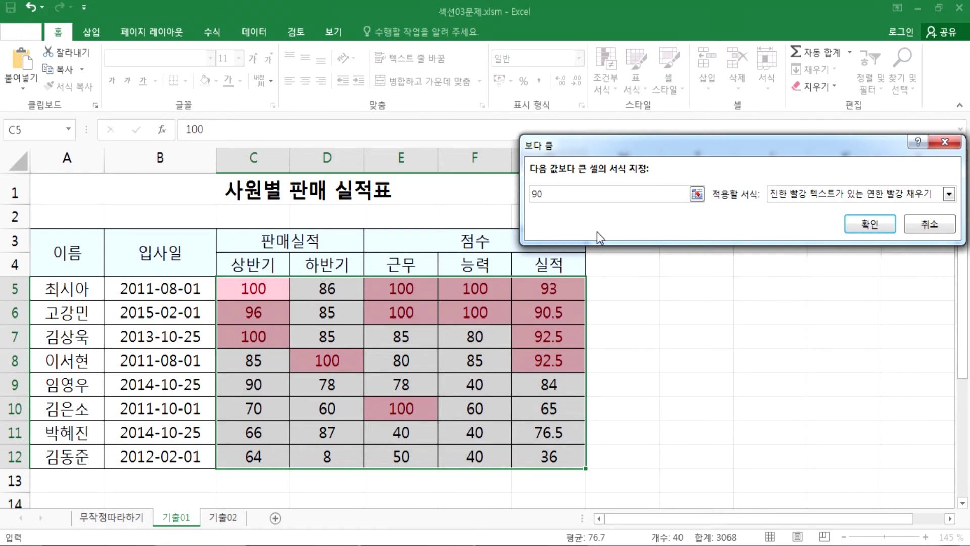
pyautogui.click(928, 225)
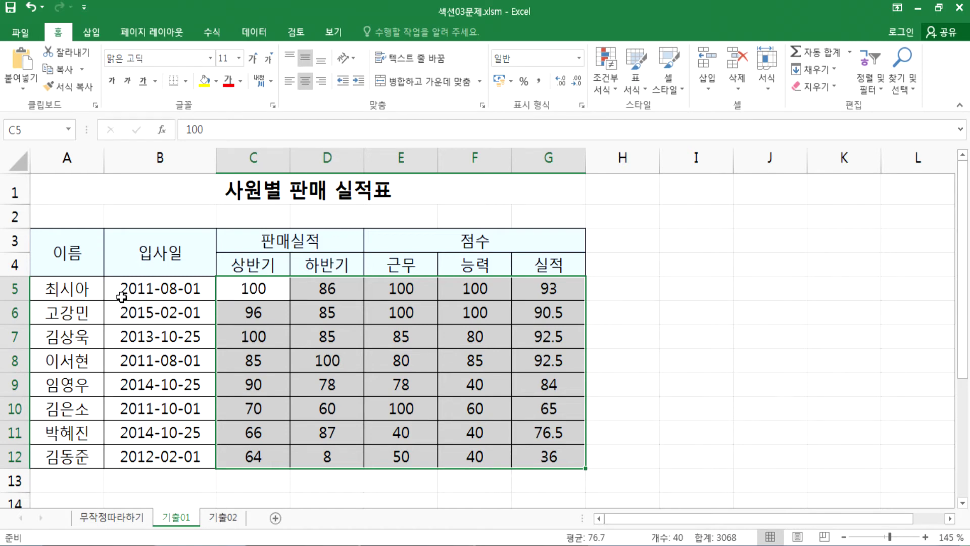
# Select A5:G12 and step the active cell down the 실적 column from G5 to G8.
pyautogui.click(549, 284)
pyautogui.moveTo(45, 291); pyautogui.dragTo(547, 445)
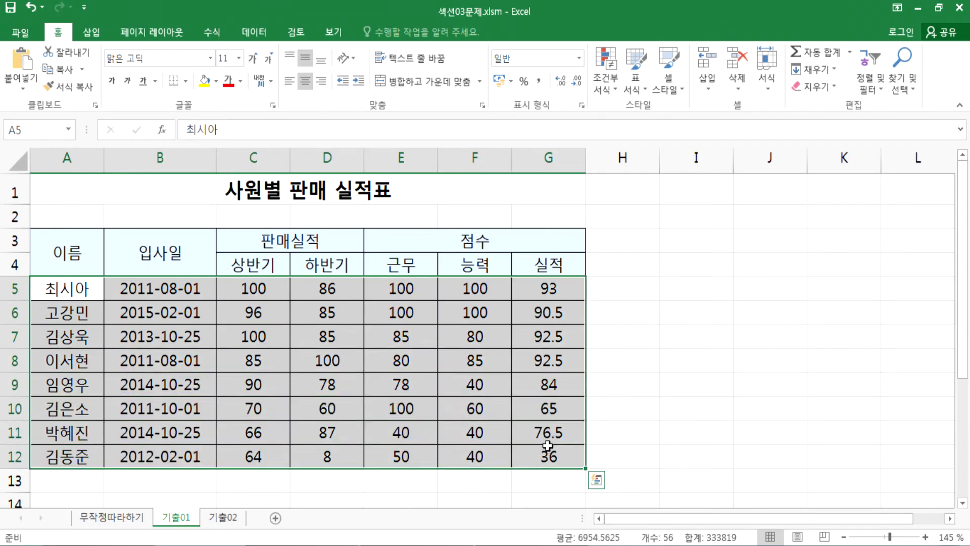
pyautogui.press('Tab')
pyautogui.press('Tab')
pyautogui.press('Tab')
pyautogui.press('Tab')
pyautogui.press('Tab')
pyautogui.press('Tab')
pyautogui.press('Return')
pyautogui.press('Return')
pyautogui.press('Return')
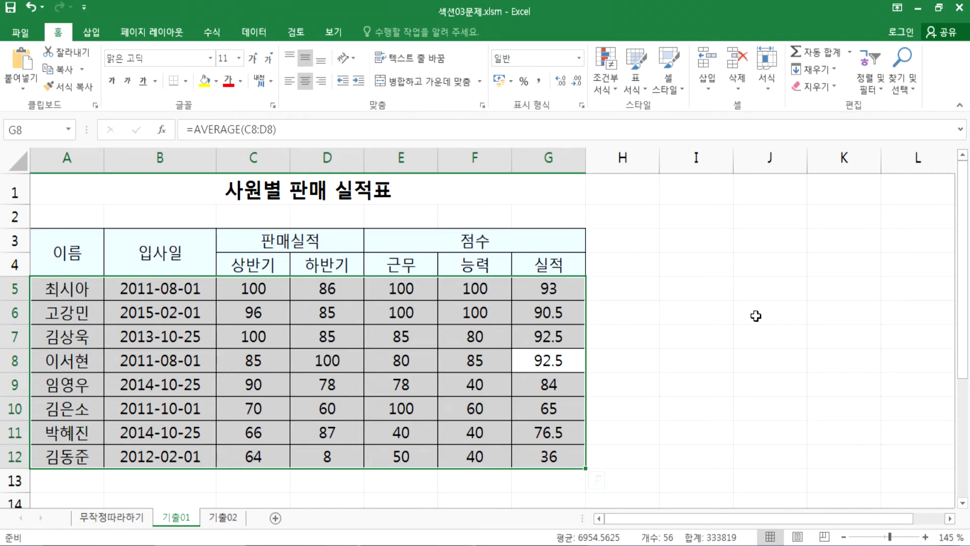
# Reselect A5:G12 and step the active cell down the 입사일 column from B5 to B11.
pyautogui.moveTo(84, 282); pyautogui.dragTo(536, 451)
pyautogui.press('Tab')
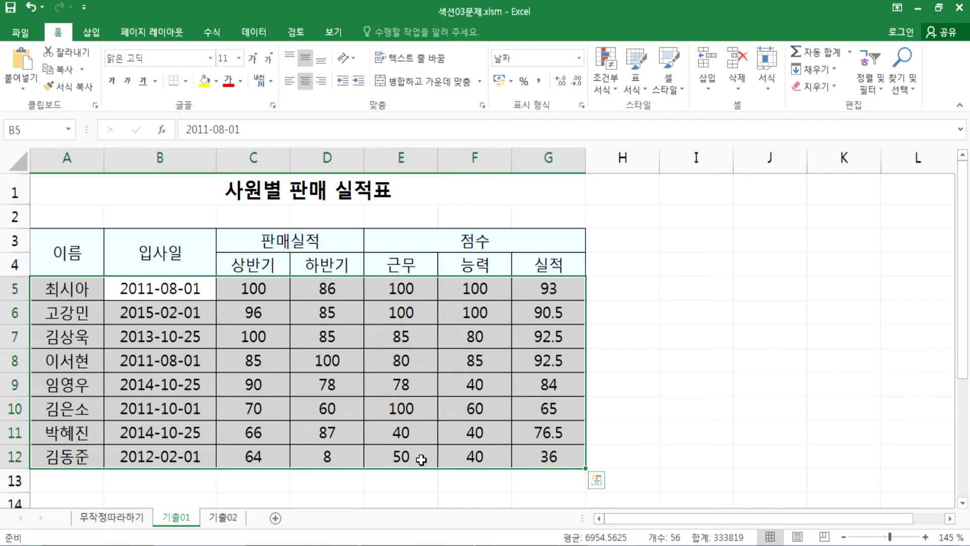
pyautogui.moveTo(144, 286); pyautogui.dragTo(159, 341)
pyautogui.moveTo(50, 294); pyautogui.dragTo(530, 456)
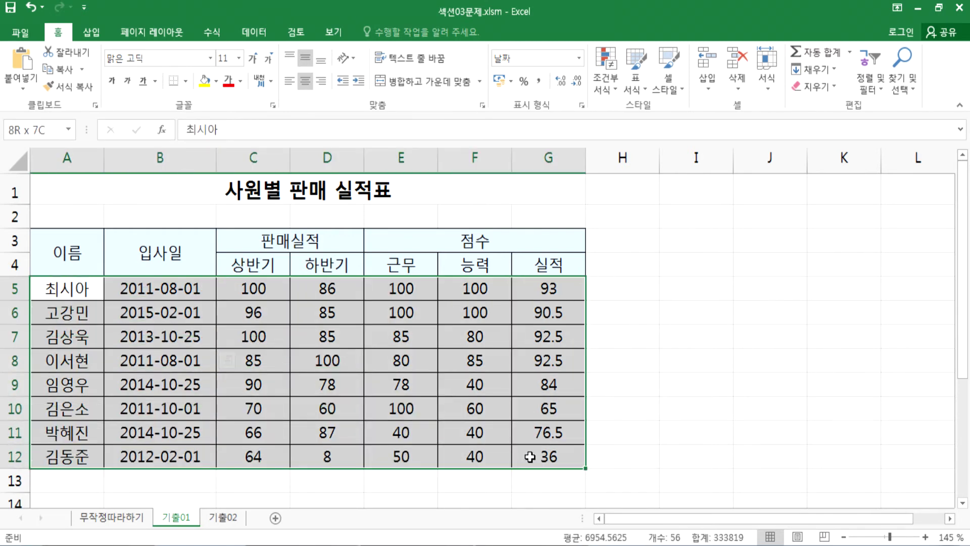
pyautogui.press('Tab')
pyautogui.press('Return')
pyautogui.press('Return')
pyautogui.press('Return')
pyautogui.press('Return')
pyautogui.press('Return')
pyautogui.press('Return')
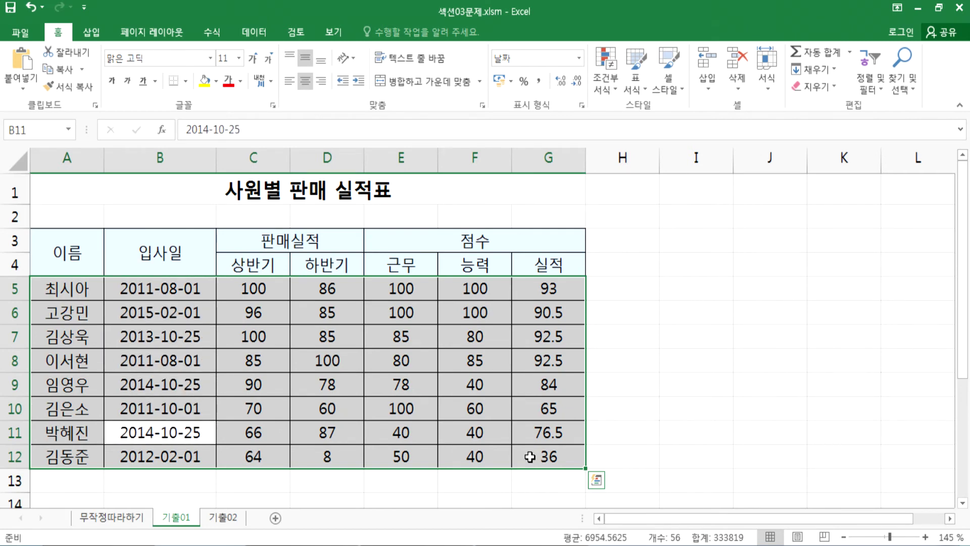
# Select the data range A5:G12 again with the first 입사일 cell, B5, as the active cell.
pyautogui.moveTo(49, 291); pyautogui.dragTo(547, 457)
pyautogui.click(130, 293)
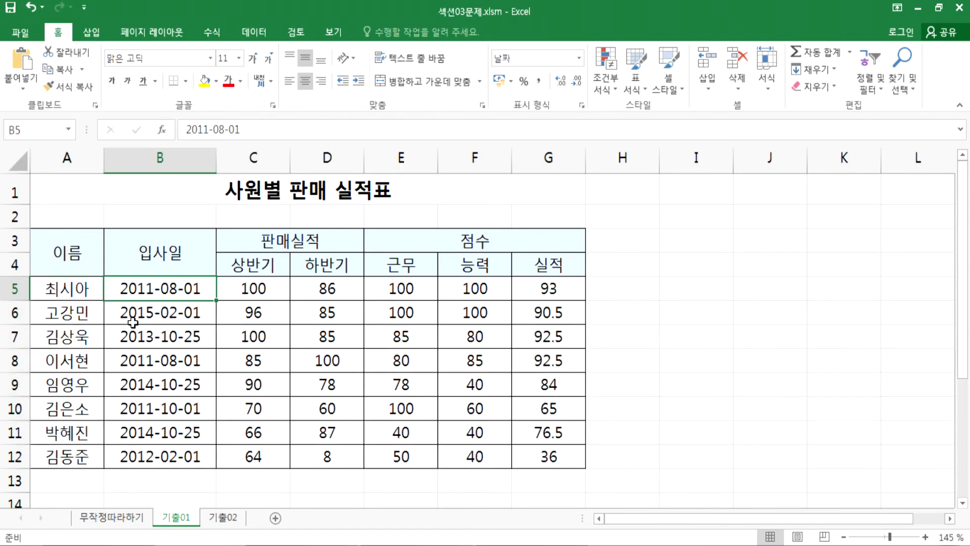
pyautogui.moveTo(80, 289); pyautogui.dragTo(514, 456)
pyautogui.press('Tab')
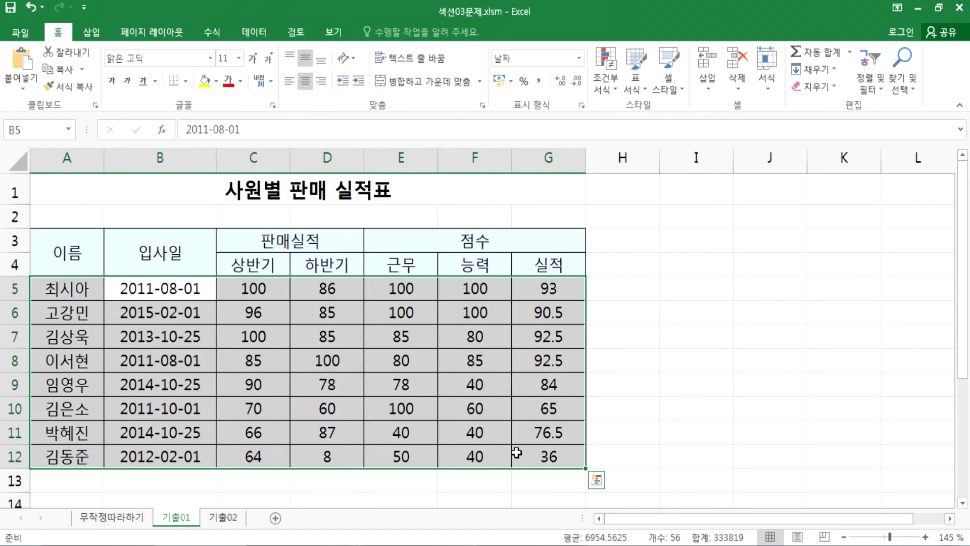
# Step the active cell within the selected A5:G12 down the 입사일 column to its last cell, B12.
pyautogui.press('Tab')
pyautogui.press('Tab')
pyautogui.press('Tab')
pyautogui.press('Tab')
pyautogui.press('Tab')
pyautogui.press('Tab')
pyautogui.press('Tab')
pyautogui.press('Return')
pyautogui.press('Return')
pyautogui.press('Return')
pyautogui.press('Return')
pyautogui.press('Return')
pyautogui.press('Return')
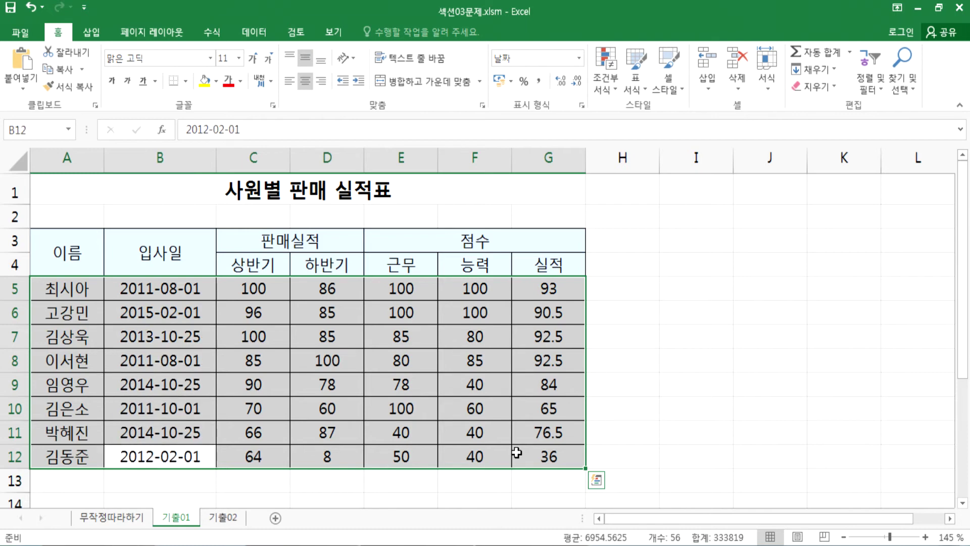
# Step the active cell back up the 입사일 column from B12 to B5, keeping A5:G12 selected.
pyautogui.hotkey('shift', 'Return')
pyautogui.hotkey('shift', 'Return')
pyautogui.hotkey('shift', 'Return')
pyautogui.hotkey('shift', 'Return')
pyautogui.hotkey('shift', 'Return')
pyautogui.hotkey('shift', 'Return')
pyautogui.hotkey('shift', 'Return')
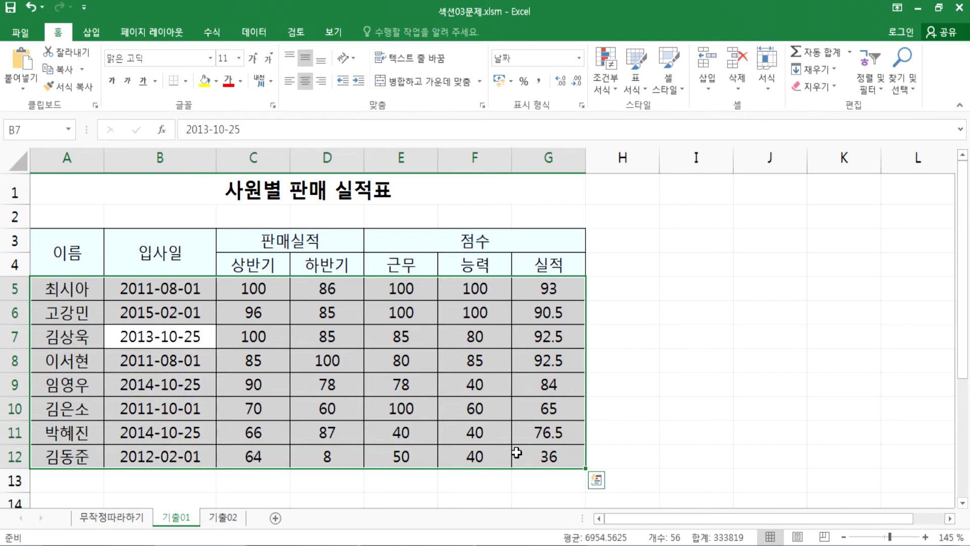
# Step the active cell across row 5 from B5 to F5 and back to A5 within the selection.
pyautogui.press('Tab')
pyautogui.press('Tab')
pyautogui.press('Tab')
pyautogui.press('Tab')
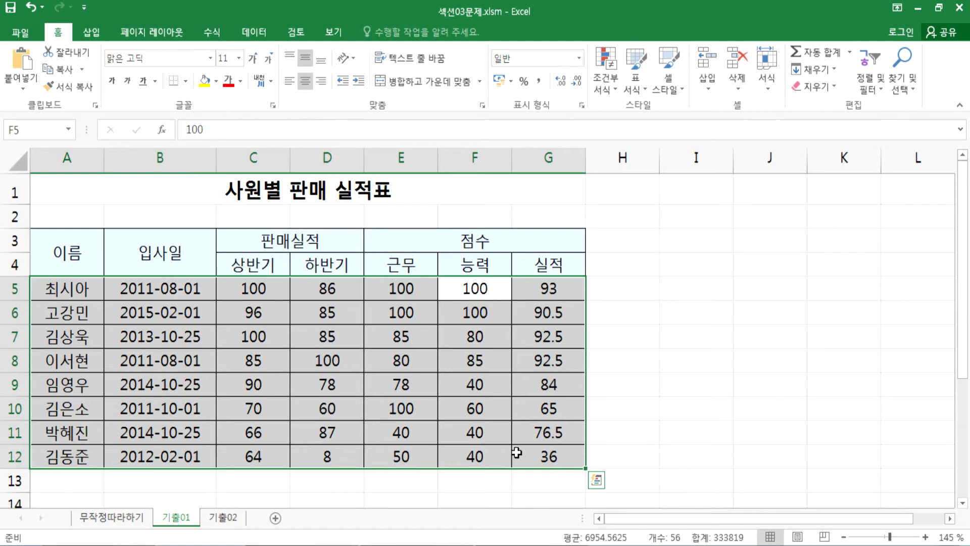
pyautogui.hotkey('shift', 'Tab')
pyautogui.hotkey('shift', 'Tab')
pyautogui.hotkey('shift', 'Tab')
pyautogui.hotkey('shift', 'Tab')
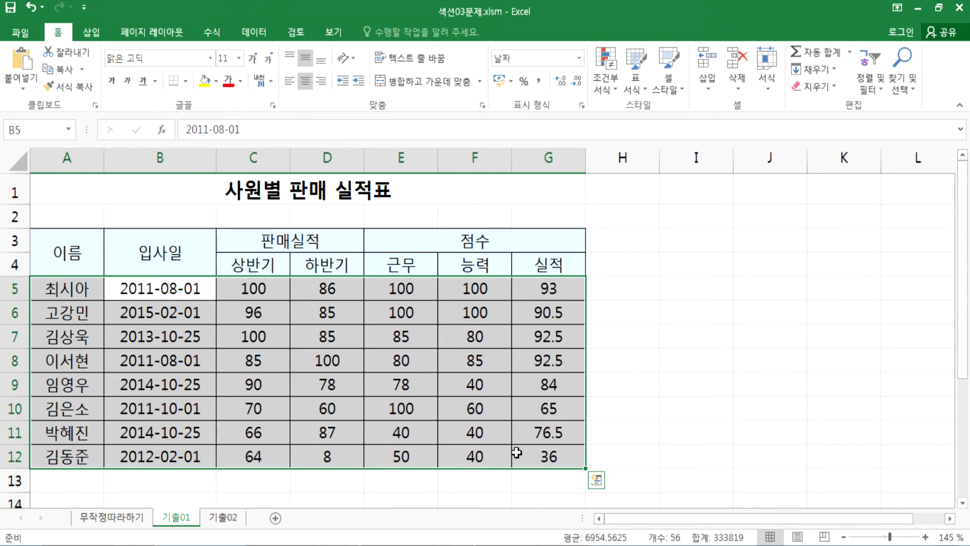
pyautogui.hotkey('shift', 'Tab')
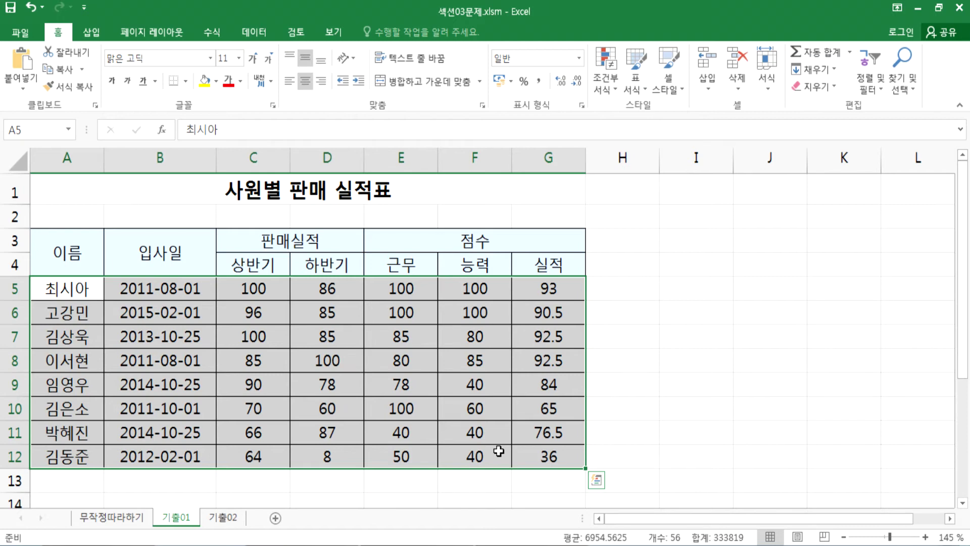
# Reselect A5:G12 and step the active cell down the 입사일 column from B5 to B12.
pyautogui.click(176, 289)
pyautogui.moveTo(89, 286); pyautogui.dragTo(541, 456)
pyautogui.press('Tab')
pyautogui.press('Return')
pyautogui.press('Return')
pyautogui.press('Return')
pyautogui.press('Return')
pyautogui.press('Return')
pyautogui.press('Return')
pyautogui.press('Return')
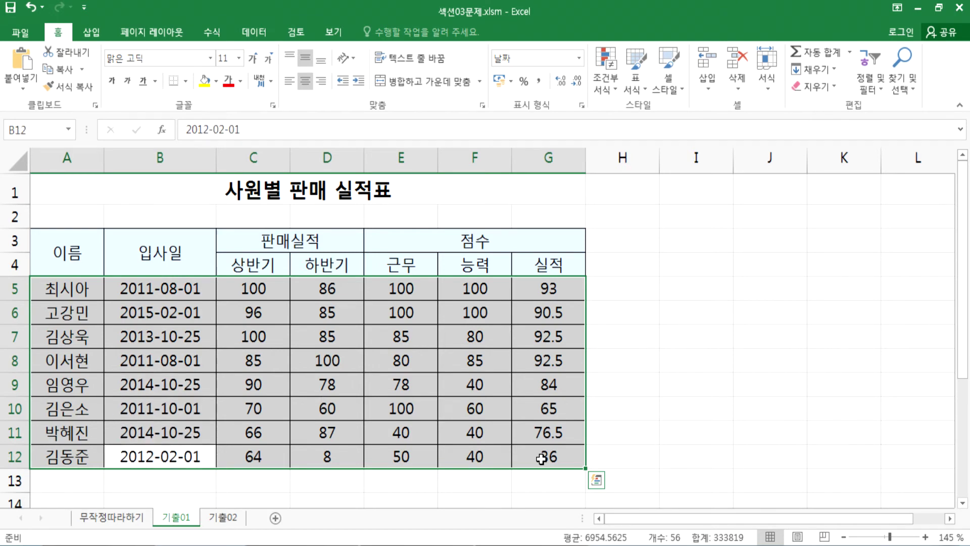
# Select A5:G12 and start a new conditional formatting rule of the type 수식을 사용하여 서식을 지정할 셀 결정.
pyautogui.moveTo(74, 289); pyautogui.dragTo(525, 458)
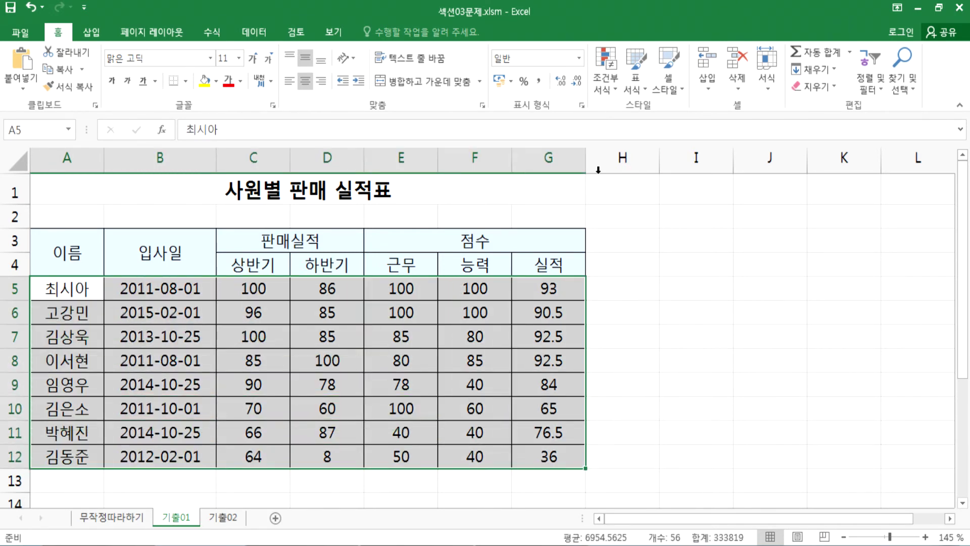
pyautogui.click(608, 72)
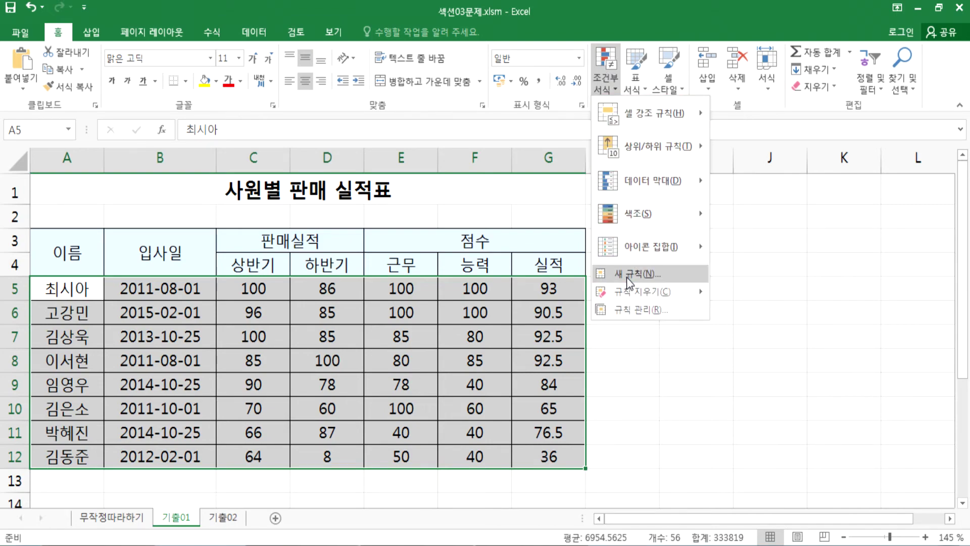
pyautogui.click(626, 275)
pyautogui.click(571, 149)
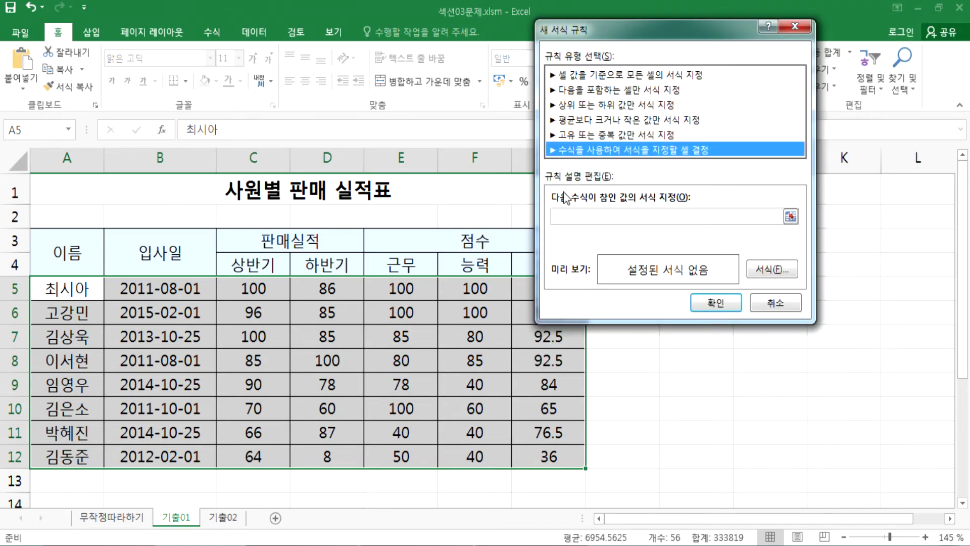
pyautogui.click(563, 216)
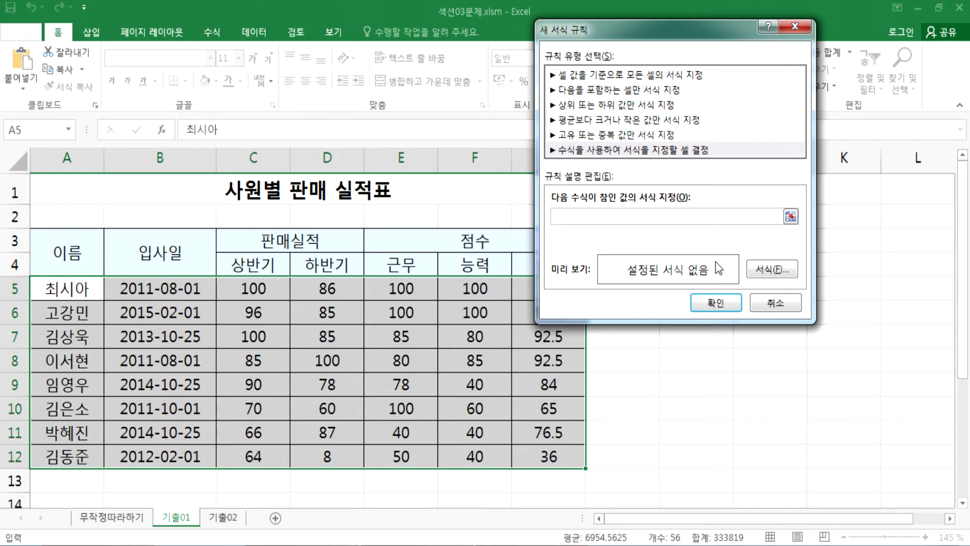
# Set the new rule's format to a standard red font color and a yellow fill.
pyautogui.click(767, 269)
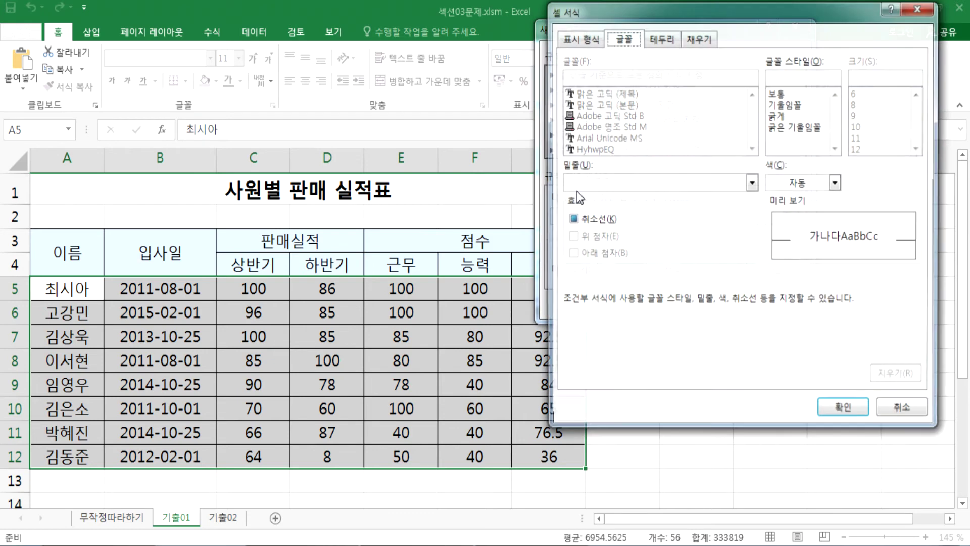
pyautogui.click(783, 186)
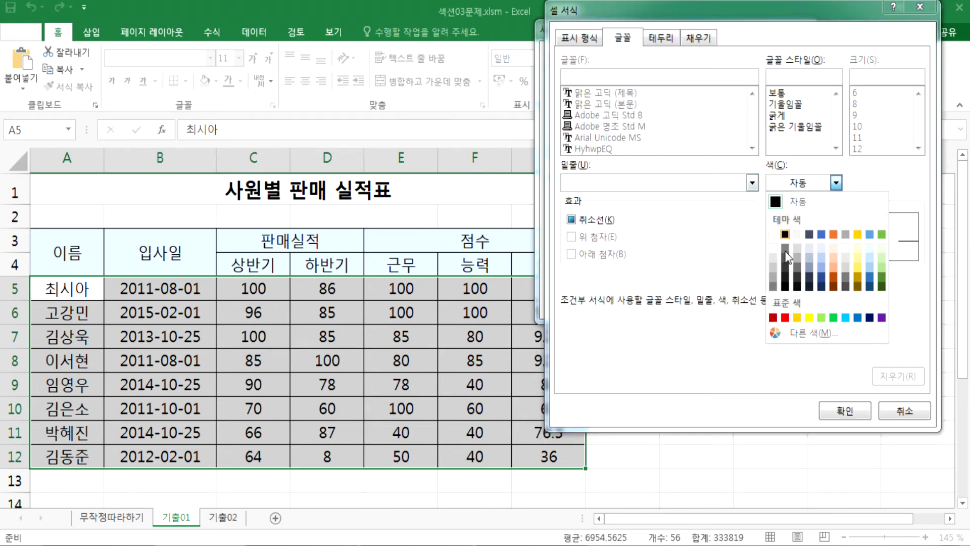
pyautogui.click(784, 317)
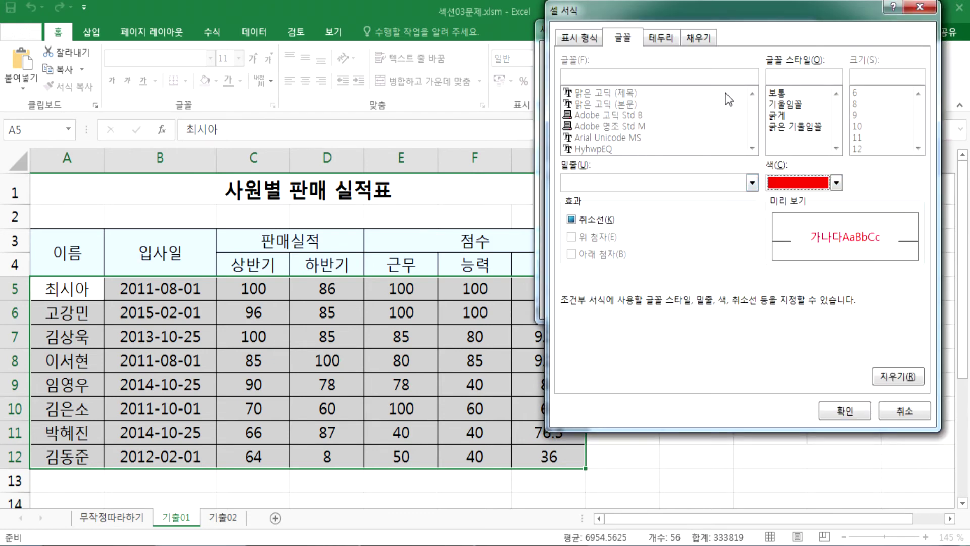
pyautogui.click(701, 37)
pyautogui.click(612, 191)
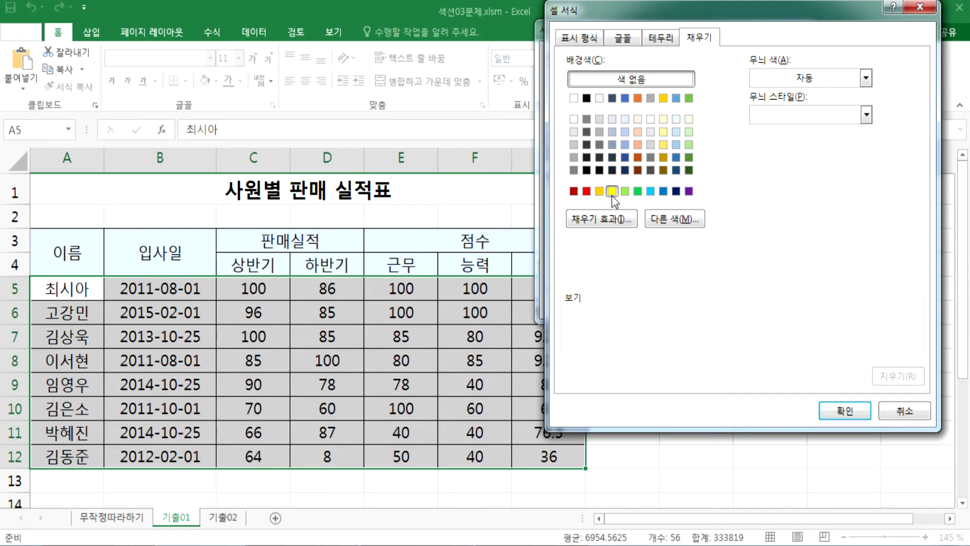
pyautogui.click(838, 414)
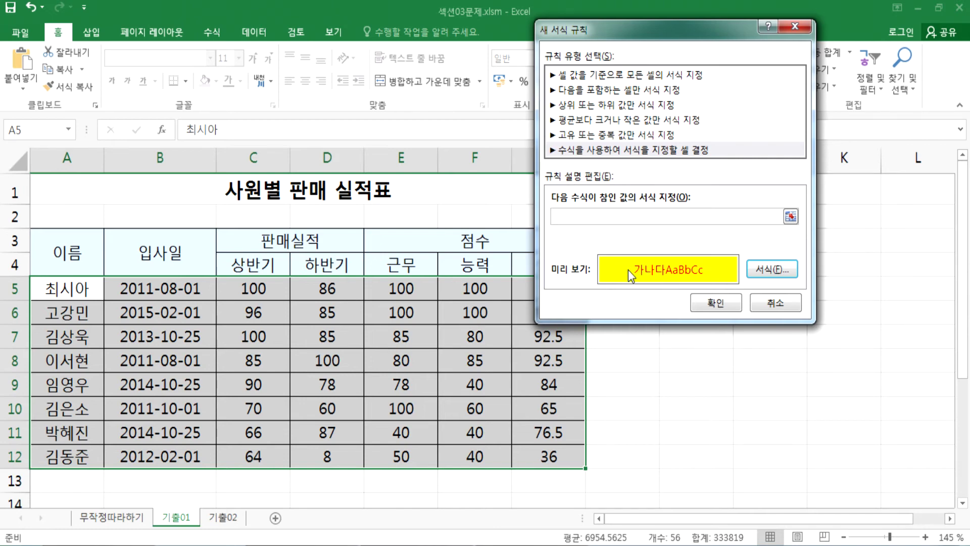
pyautogui.click(591, 217)
# Switch to Notepad, add the line "입사일이 10월인 사람?" below the notes and reposition the window so the 입사일 column is uncovered.
pyautogui.hotkey('alt', 'Tab')
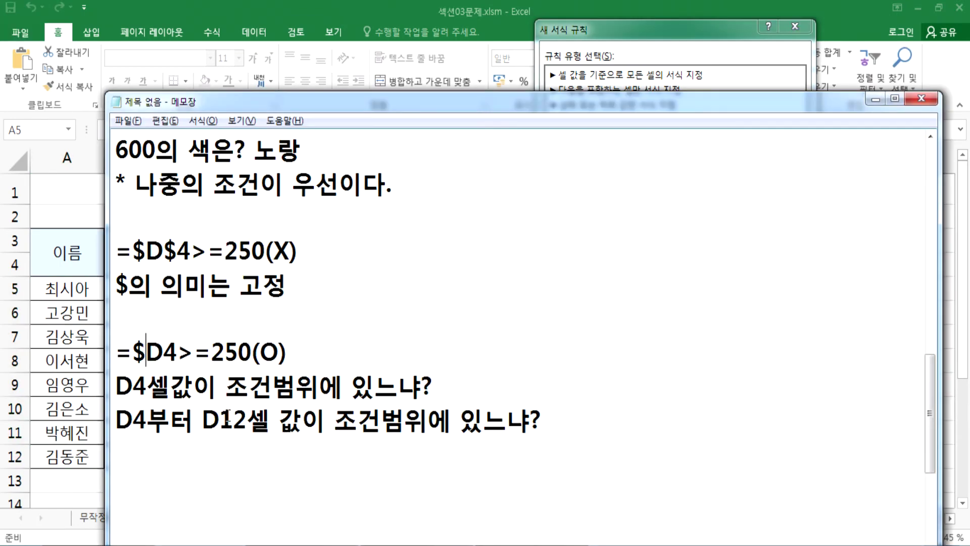
pyautogui.scroll(-3, 192, 385)
pyautogui.write('입사')
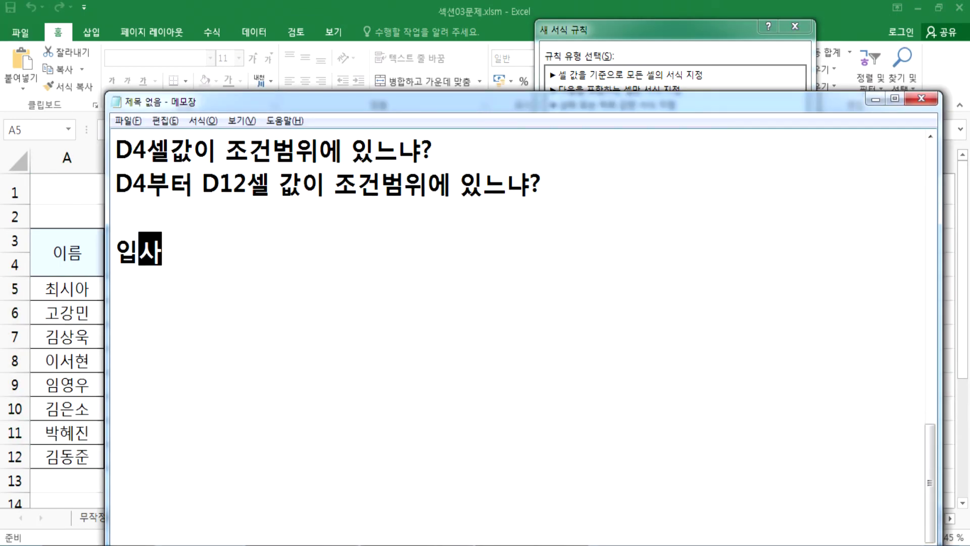
pyautogui.write('일이 10월')
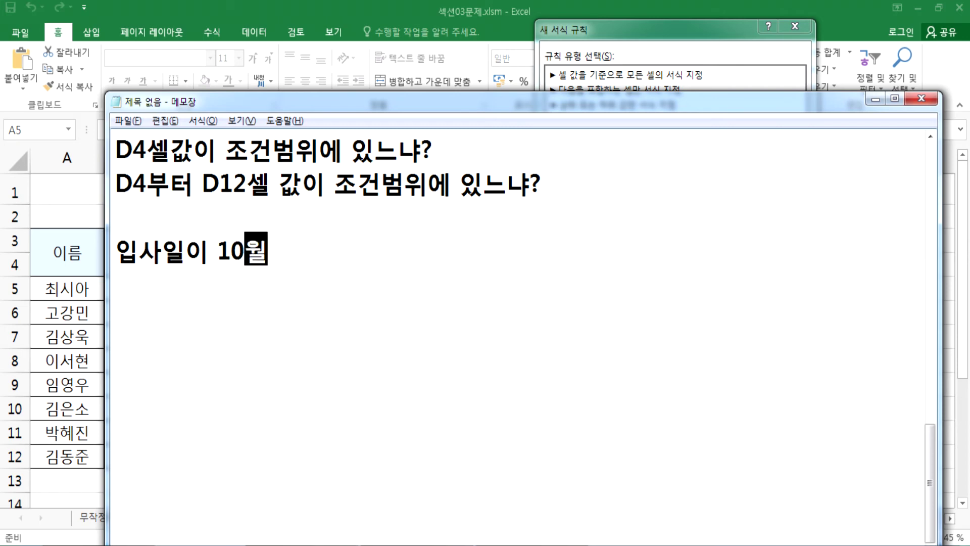
pyautogui.write('인 살람?')
pyautogui.press('Return')
pyautogui.moveTo(274, 105); pyautogui.dragTo(439, 65)
# Write "입사일의 값 = 년월일로 구성" on the line below the October question.
pyautogui.write('입')
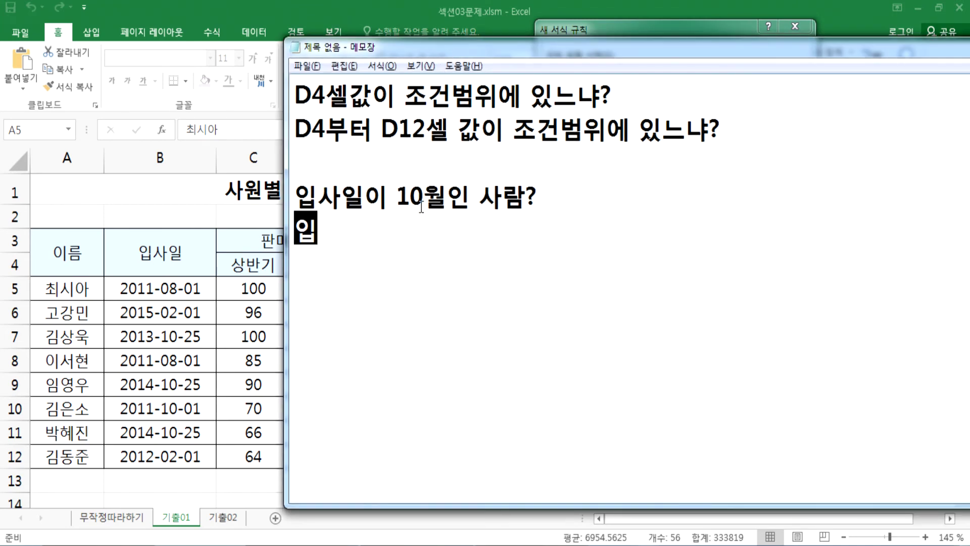
pyautogui.write('사일의 ')
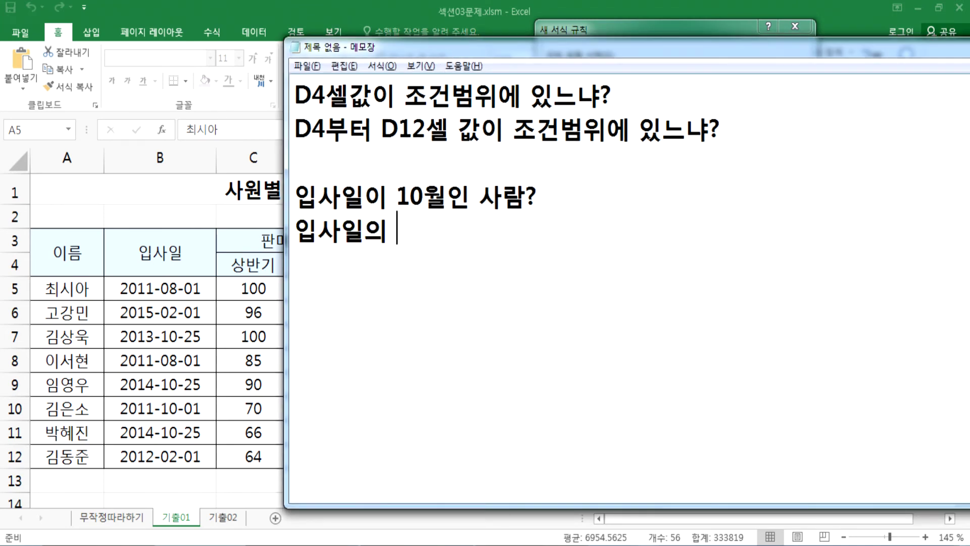
pyautogui.write('값이')
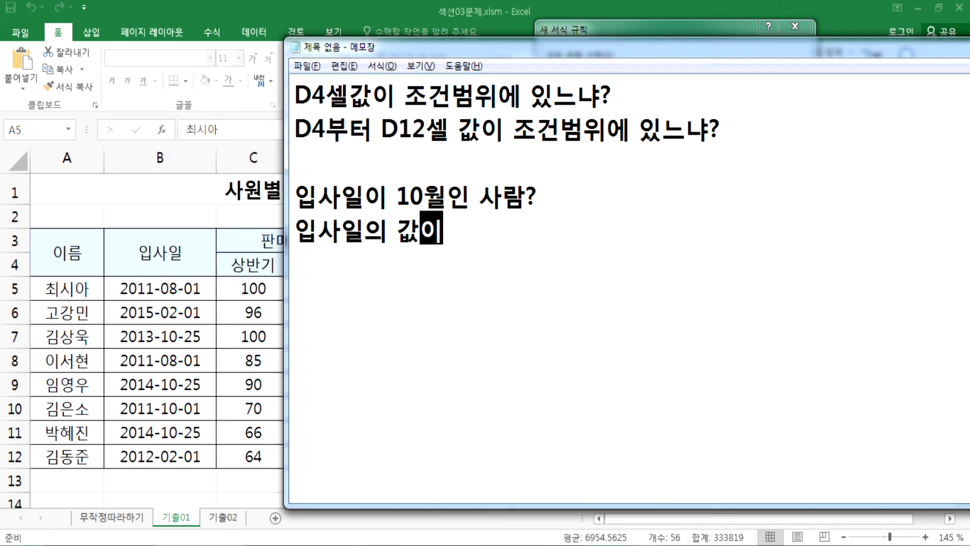
pyautogui.press('BackSpace')
pyautogui.press('BackSpace')
pyautogui.write('>')
pyautogui.press('BackSpace')
pyautogui.write('= 년')
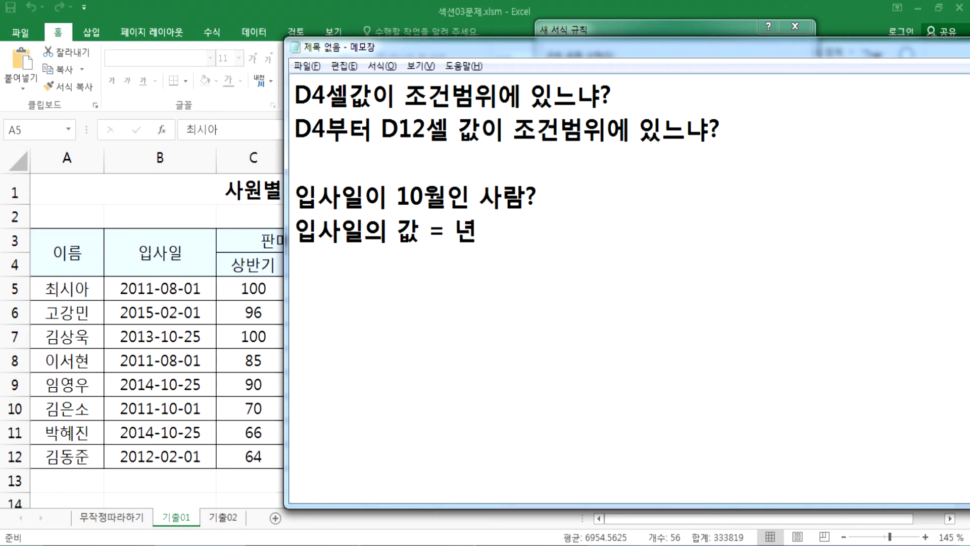
pyautogui.write('어')
pyautogui.press('BackSpace')
pyautogui.write('우월일로 구성')
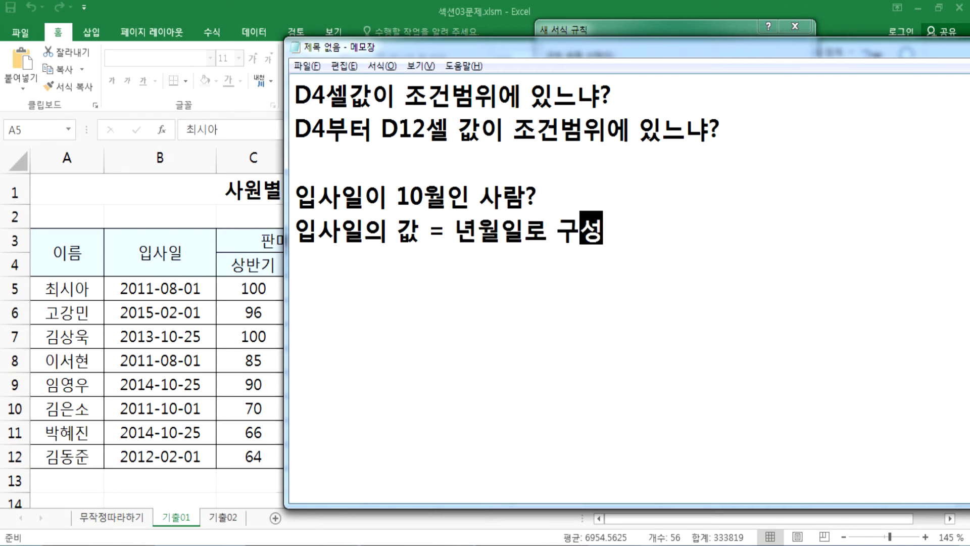
# Complete the 입사일 note line with ", 그 중에 월값이 10과 같으면" and begin a new line.
pyautogui.write(', 구')
pyautogui.press('BackSpace')
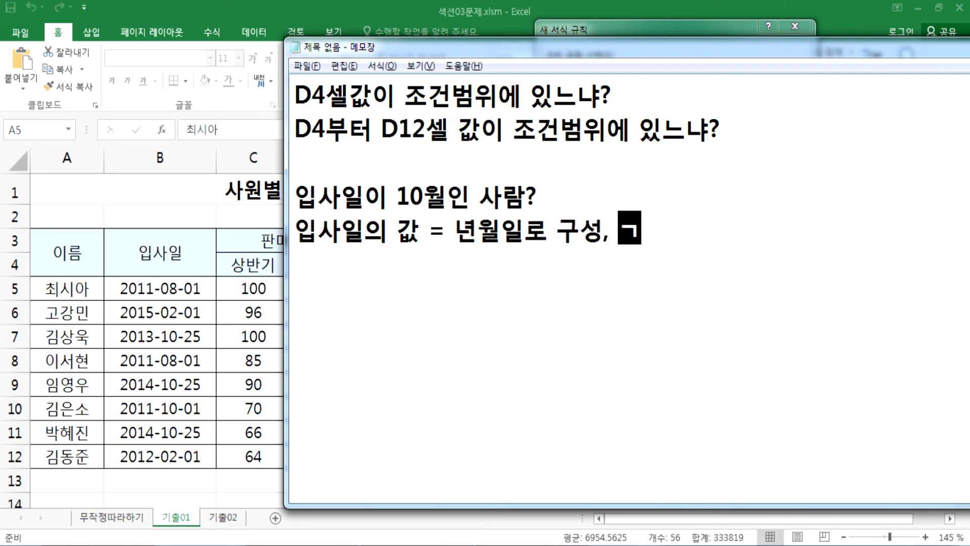
pyautogui.write('그 중에 월')
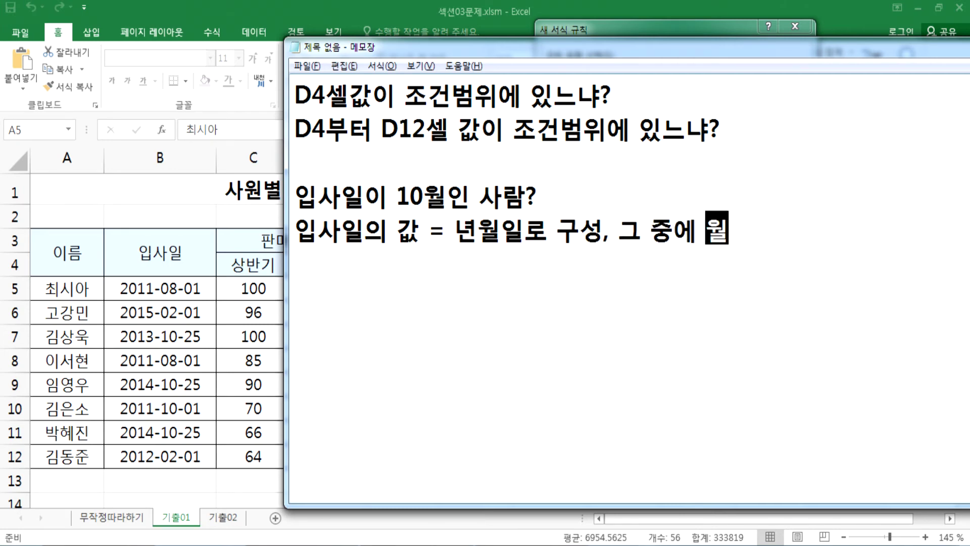
pyautogui.write('값이 10ㄱ과 같으면')
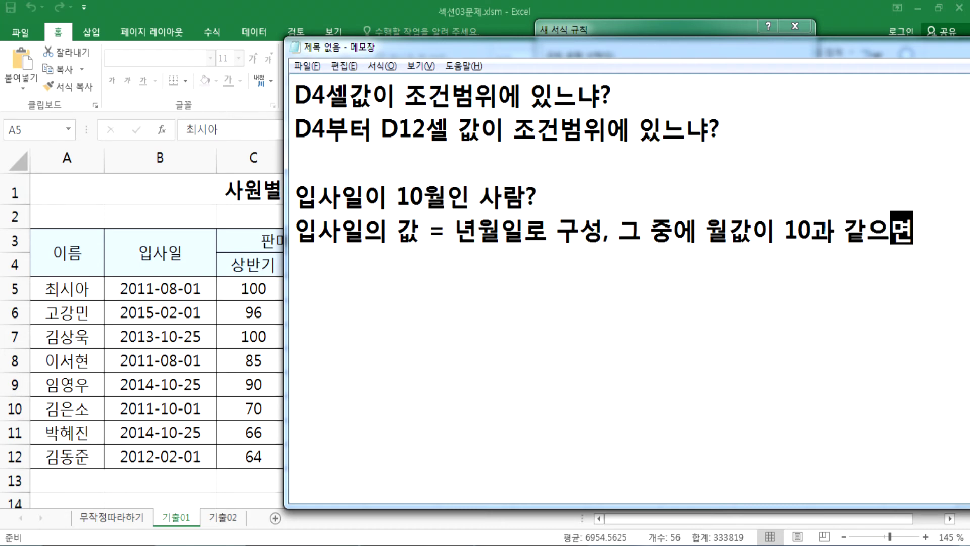
pyautogui.press('Return')
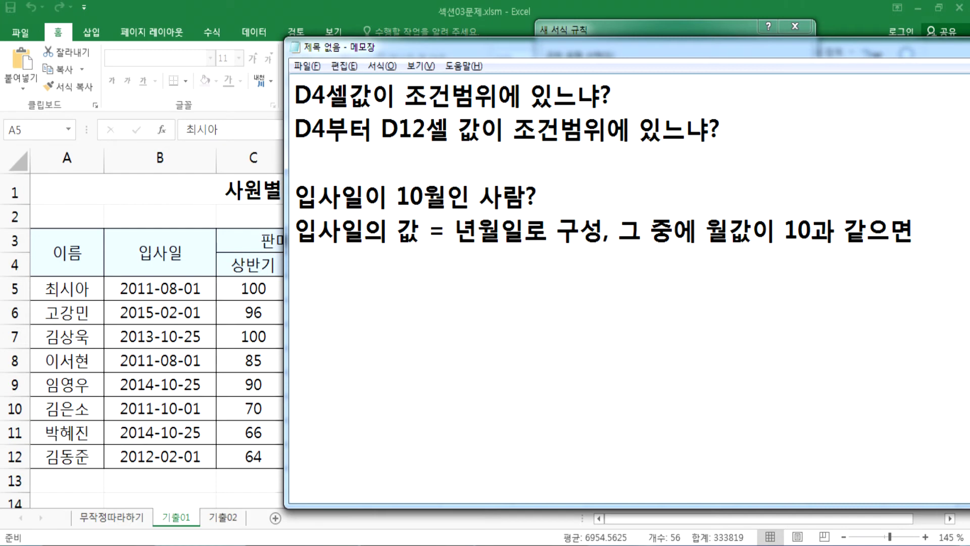
# Add the function note "=YEAR(날짜) > 날짜중의 연도" on its own line.
pyautogui.write('YERA')
pyautogui.press('BackSpace')
pyautogui.press('BackSpace')
pyautogui.write('AR')
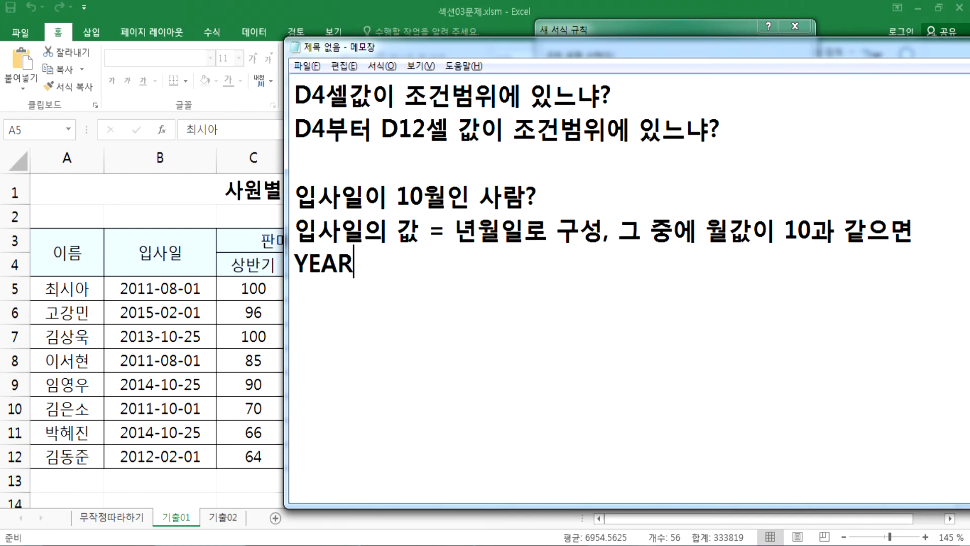
pyautogui.write('(날ㅉㅏ)')
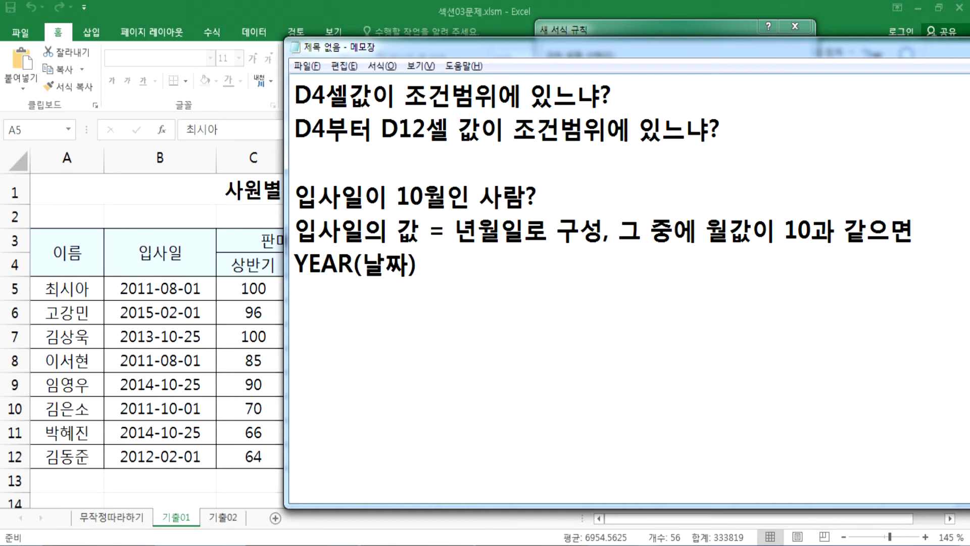
pyautogui.write('=')
pyautogui.press('End')
pyautogui.write('>')
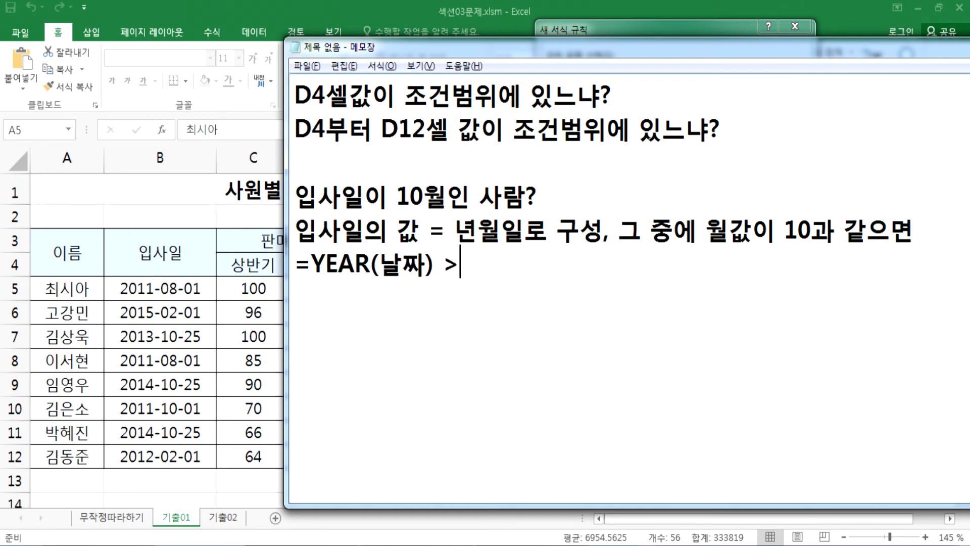
pyautogui.write(' ㄴㅏㄹ짜중ㅇ')
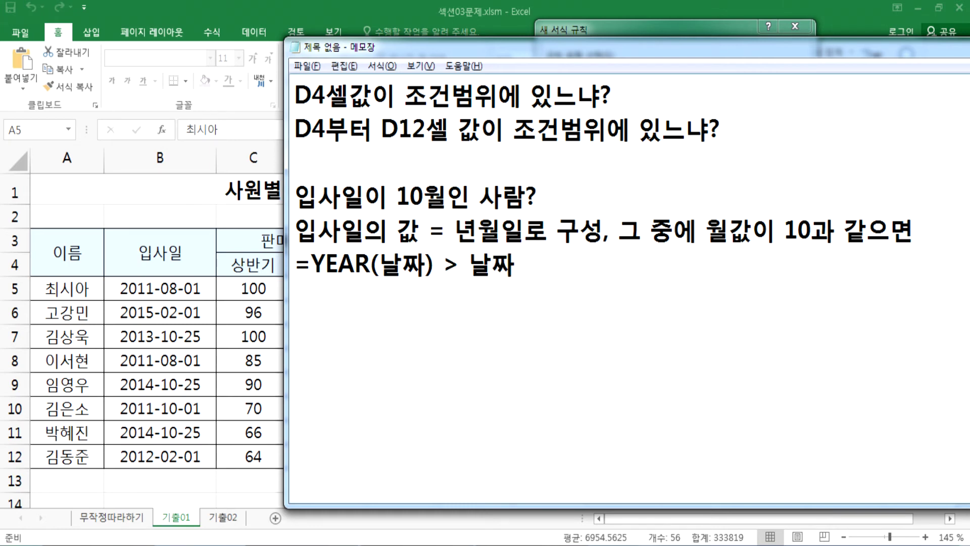
pyautogui.write('ㅢ 연')
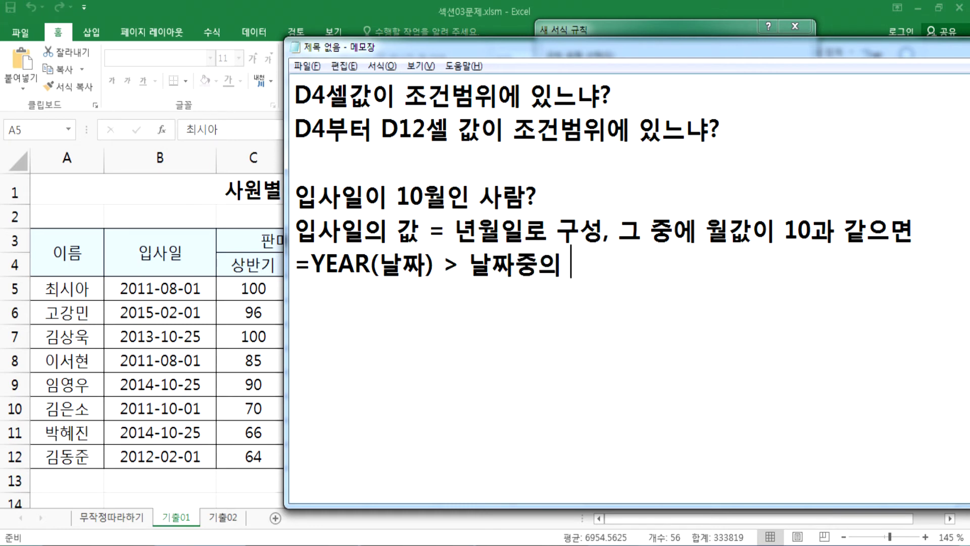
pyautogui.write('ㄷㅗ')
pyautogui.press('Return')
# Write the function note "=MONTH(날짜) > 날짜중의 월" below the YEAR note.
pyautogui.write('=')
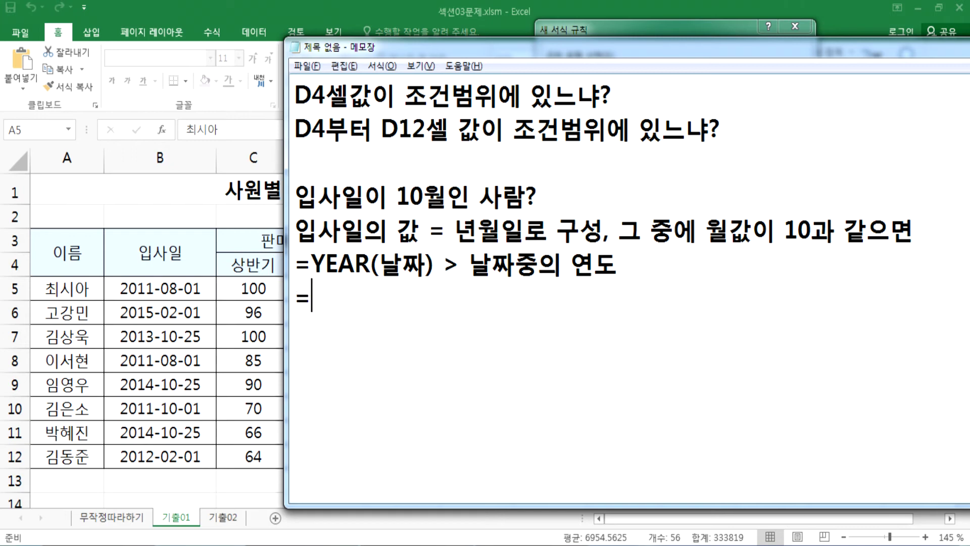
pyautogui.write('MONTH(날')
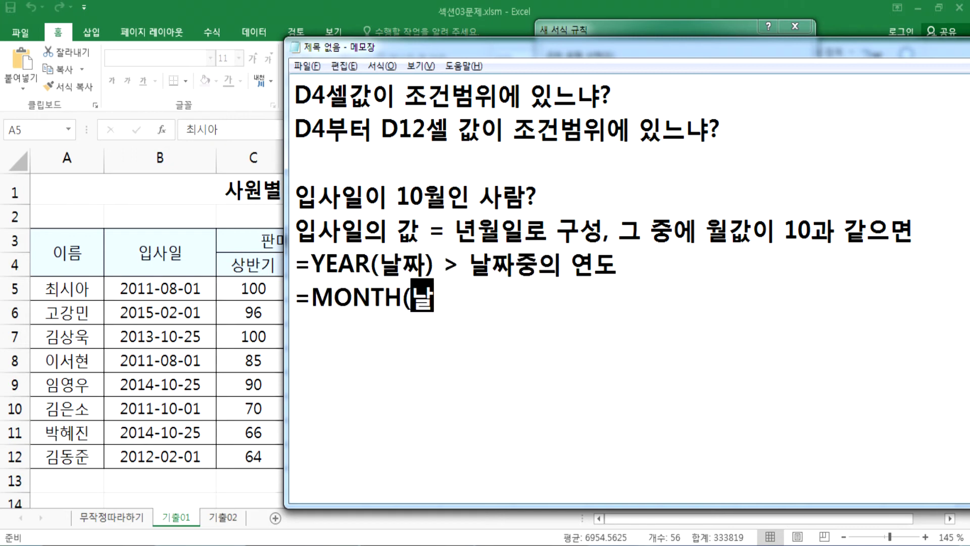
pyautogui.write('짜) >')
pyautogui.write('ㄹ짜중의 워')
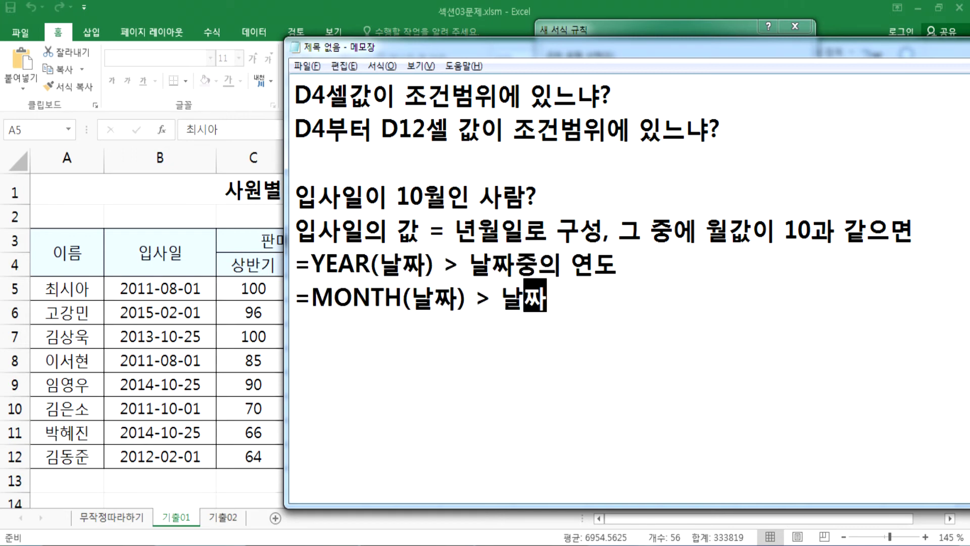
pyautogui.write('ㄹ')
pyautogui.press('Return')
# Write the function note "=DAY(날짜) > 날짜중의 일" below the MONTH note.
pyautogui.write('=MO')
pyautogui.press('BackSpace')
pyautogui.press('BackSpace')
pyautogui.write('DAY(날짜)')
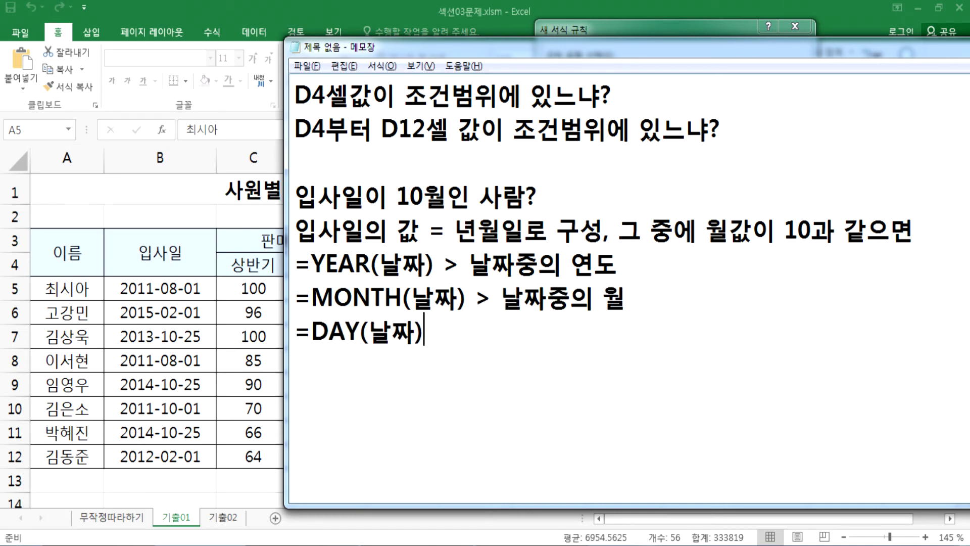
pyautogui.write(' > 날ㅉㅏ중의 일')
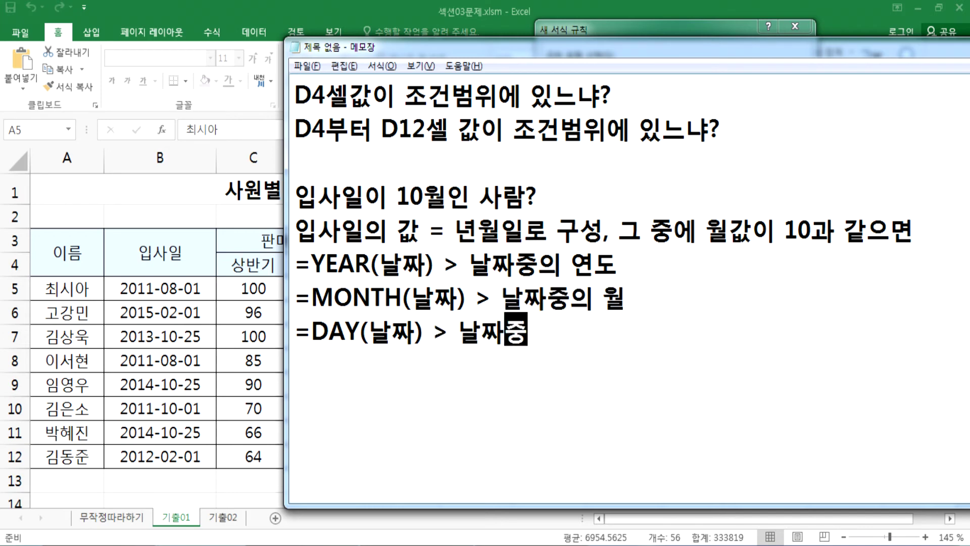
pyautogui.press('Return')
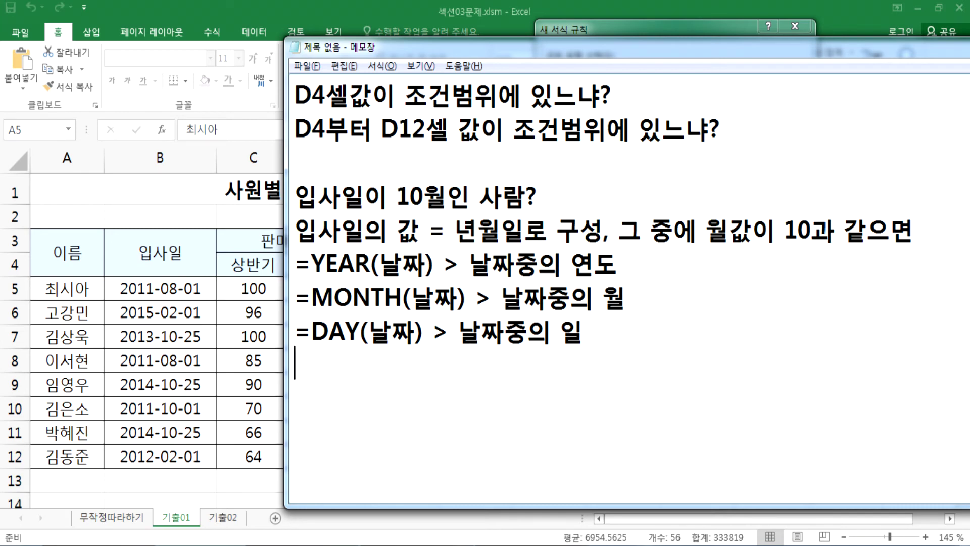
# Leave a blank line and write the rule formula "=MONTH($B5)=10" with column B locked.
pyautogui.press('Return')
pyautogui.write('=MONTH(')
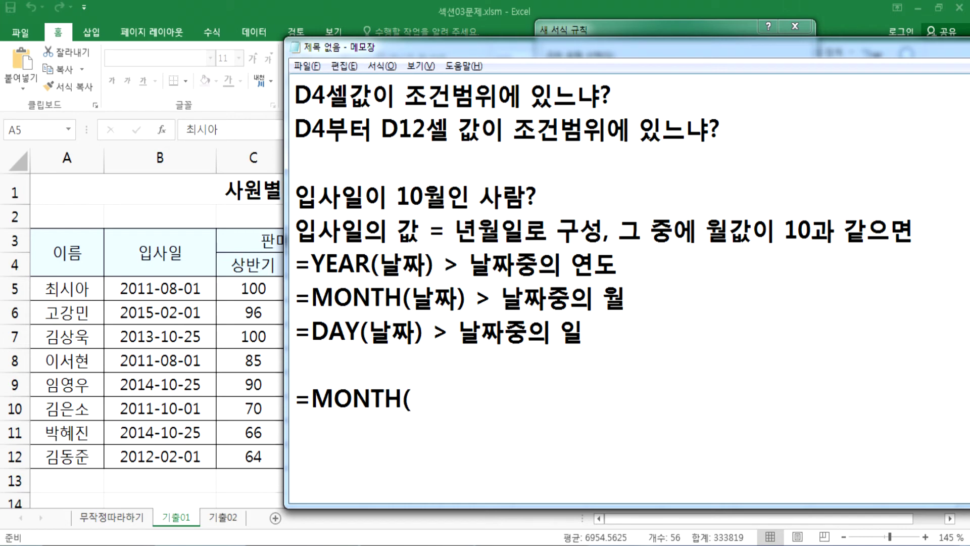
pyautogui.write('B5')
pyautogui.press('Left')
pyautogui.press('Left')
pyautogui.write('$')
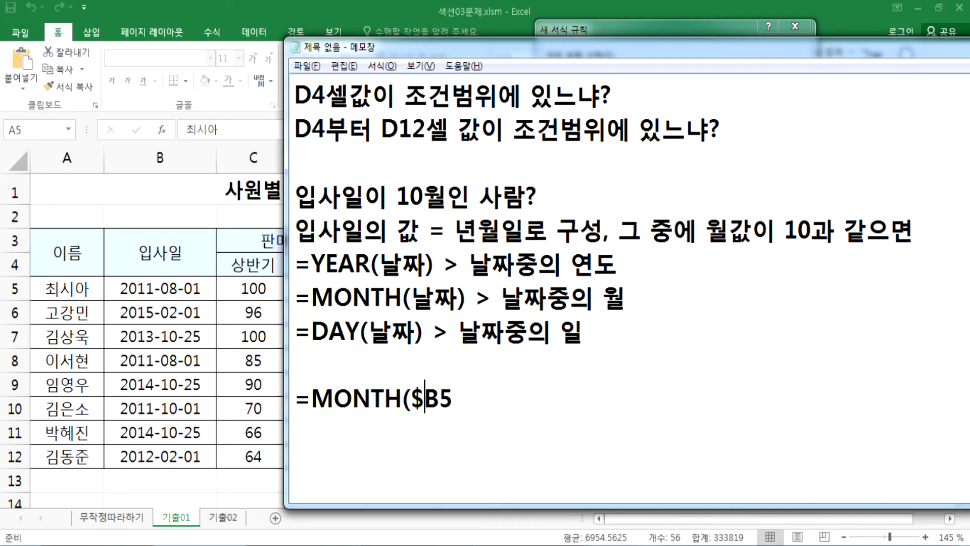
pyautogui.press('End')
pyautogui.write(')=10')
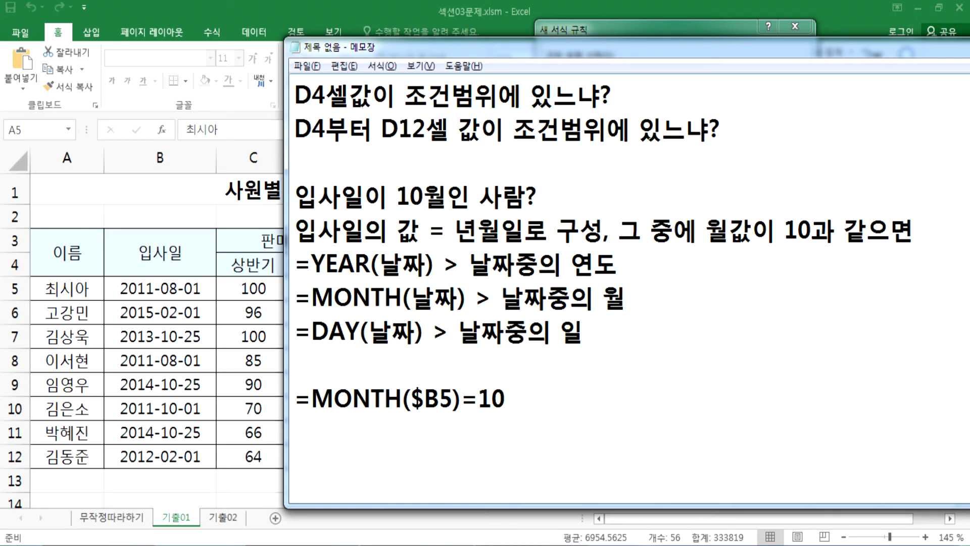
# Switch to Excel, begin the new rule's formula with =MONTH( and a column-locked reference to B5, and move the dialog beside the 입사일 column.
pyautogui.hotkey('alt', 'Tab')
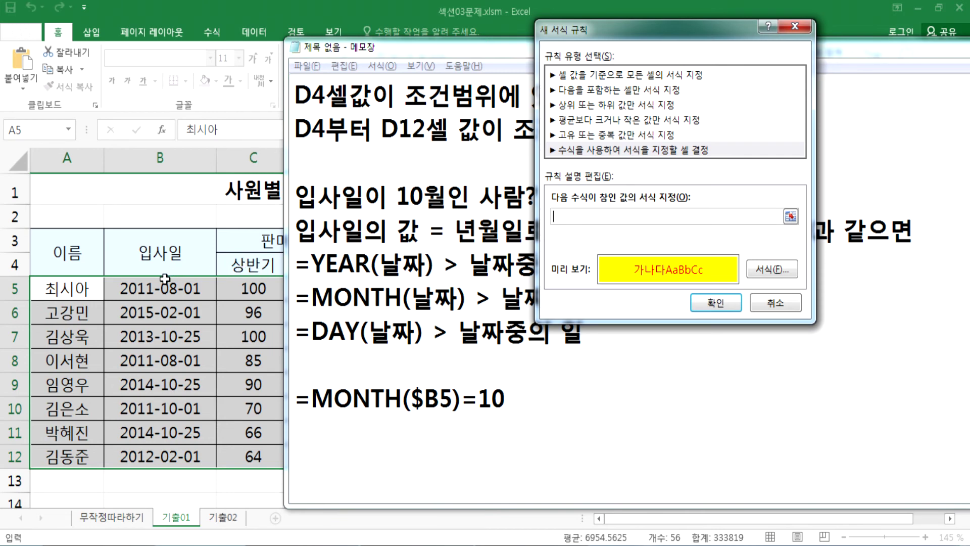
pyautogui.write('=MONTH(')
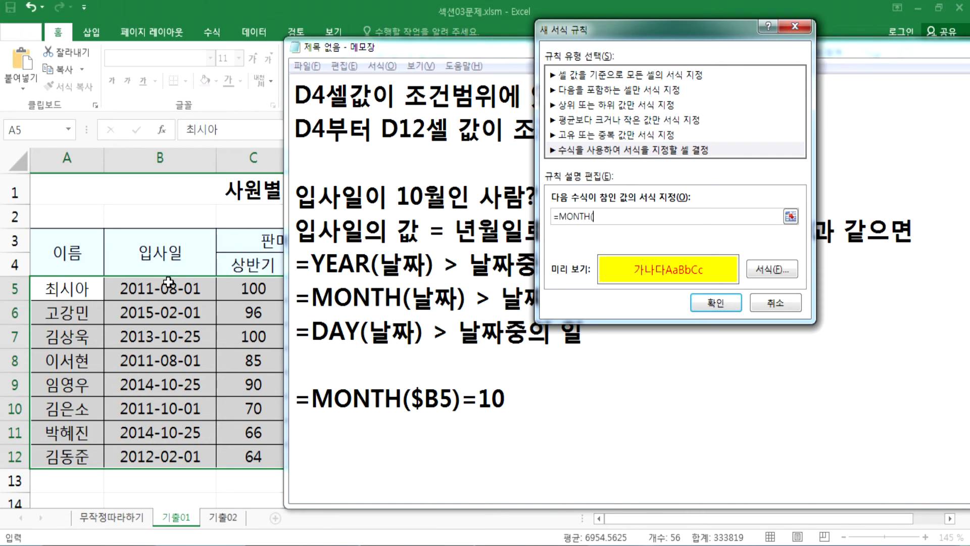
pyautogui.click(139, 288)
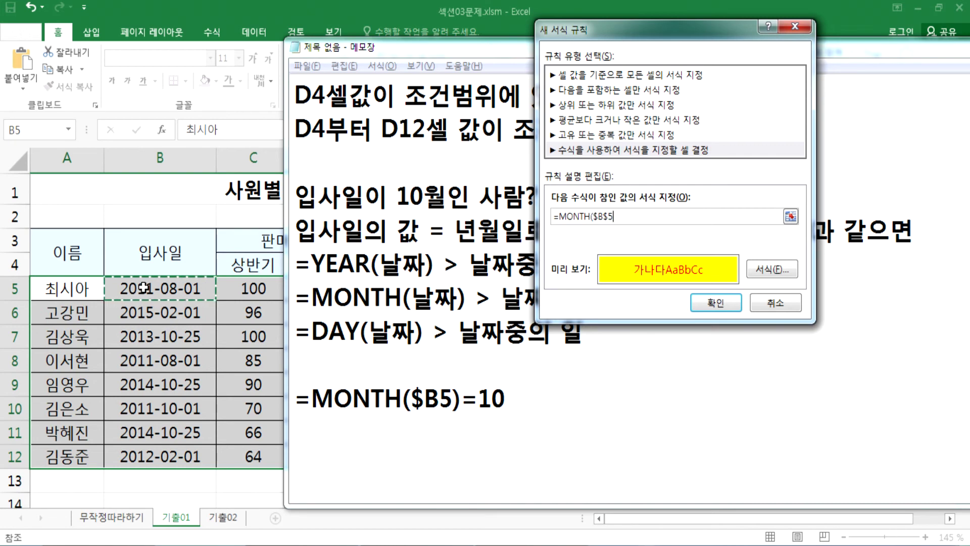
pyautogui.moveTo(634, 30); pyautogui.dragTo(351, 115)
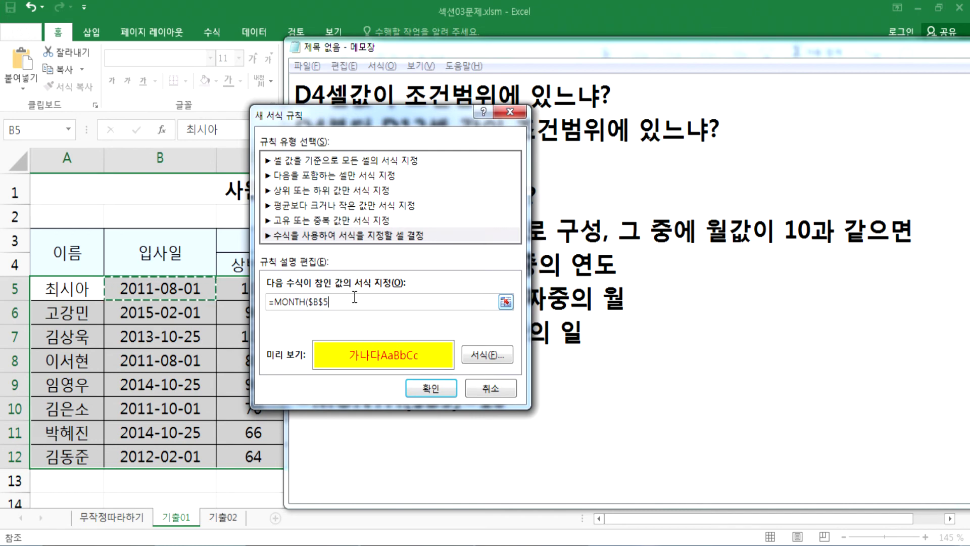
pyautogui.press('F4')
pyautogui.press('F4')
# Rewrite the reference as $B4, finish the formula as =MONTH($B4))=10 and try to apply the rule.
pyautogui.press('BackSpace')
pyautogui.press('BackSpace')
pyautogui.press('BackSpace')
pyautogui.press('BackSpace')
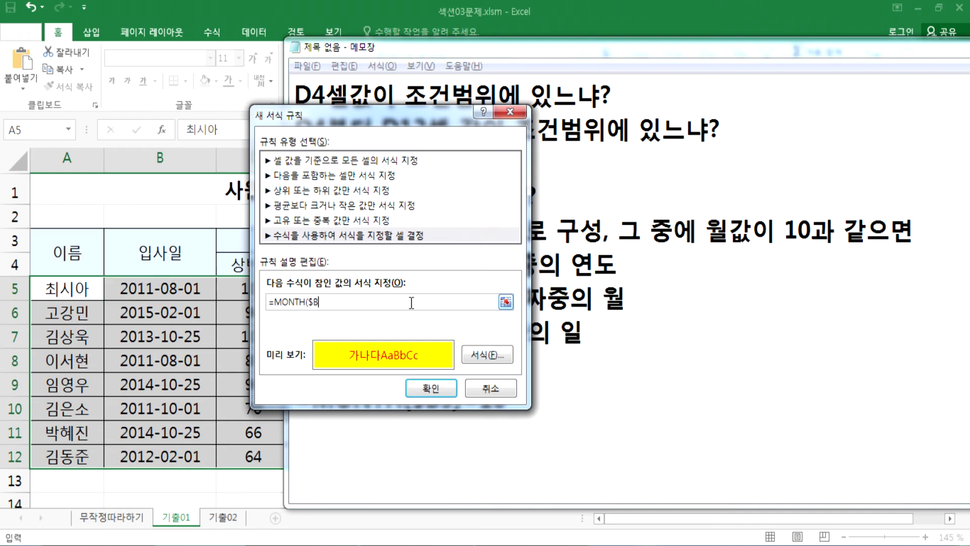
pyautogui.write('($B4)')
pyautogui.write(')=10')
pyautogui.click(430, 386)
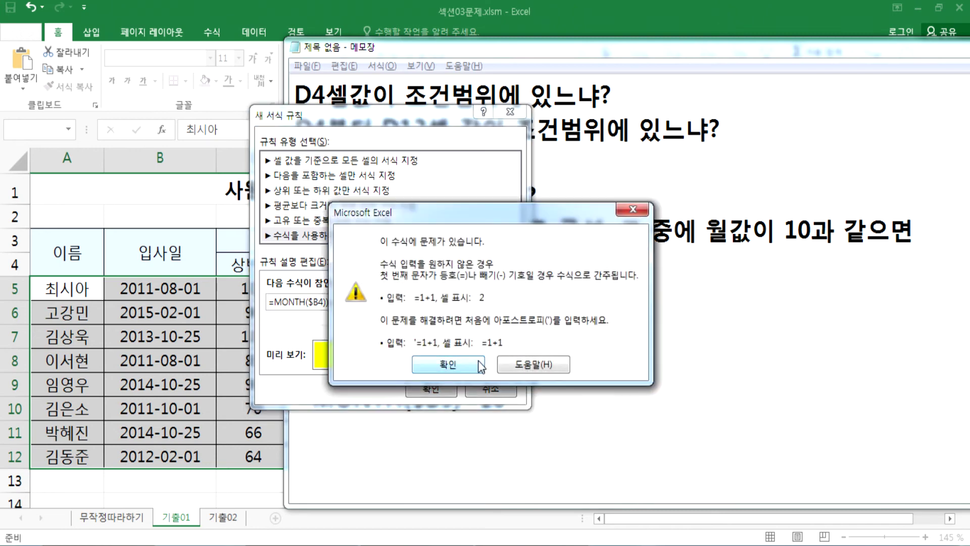
# Remove the extra closing parenthesis so the formula reads =MONTH($B4)=10, and apply the rule.
pyautogui.click(477, 361)
pyautogui.click(327, 302)
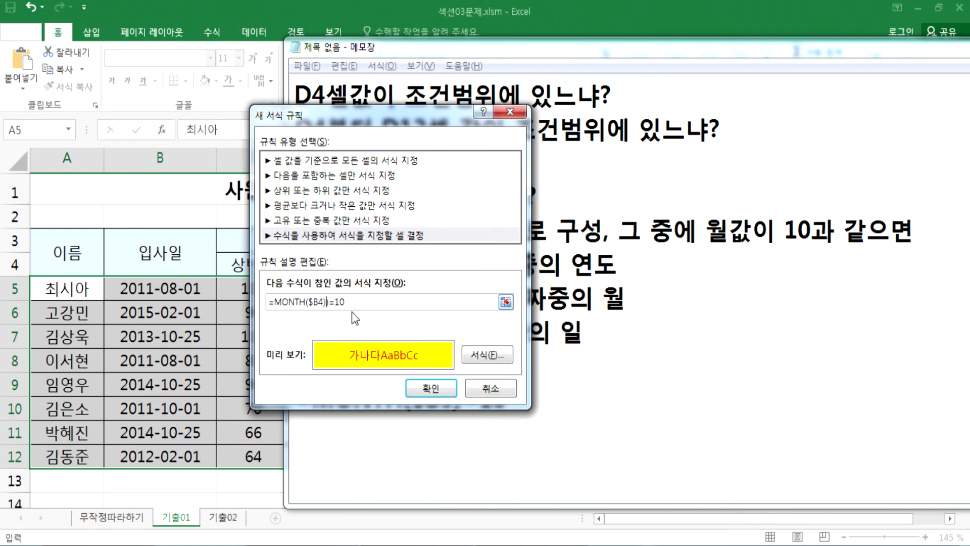
pyautogui.press('BackSpace')
pyautogui.click(426, 393)
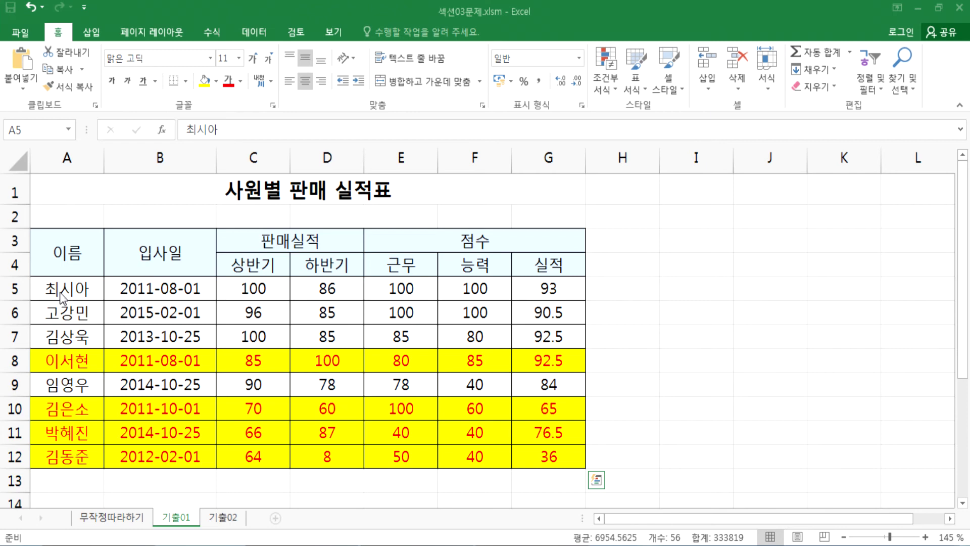
# Edit the existing conditional formatting rule for A5:G12 so its formula reads =MONTH($B5)=10, and apply it.
pyautogui.click(607, 104)
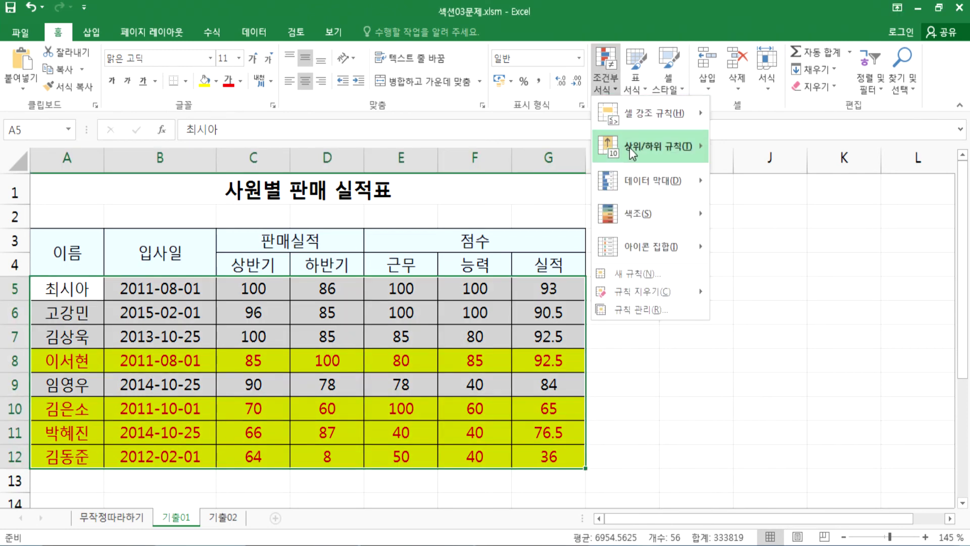
pyautogui.click(619, 312)
pyautogui.click(244, 240)
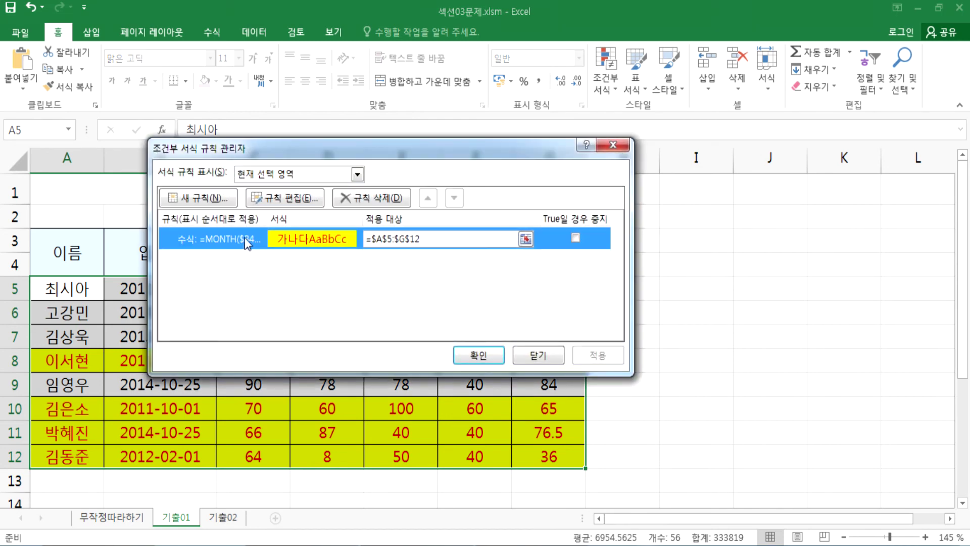
pyautogui.click(287, 198)
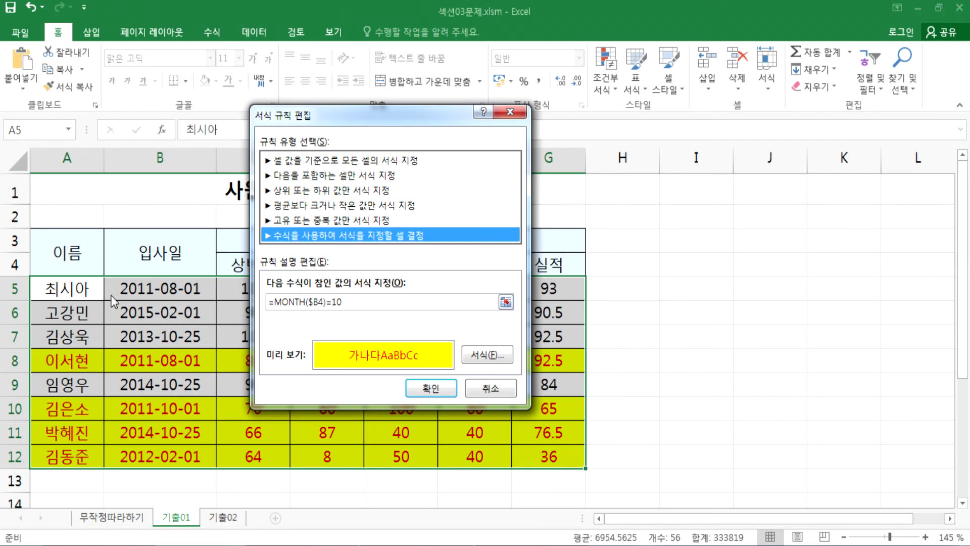
pyautogui.click(324, 303)
pyautogui.press('BackSpace')
pyautogui.write('5')
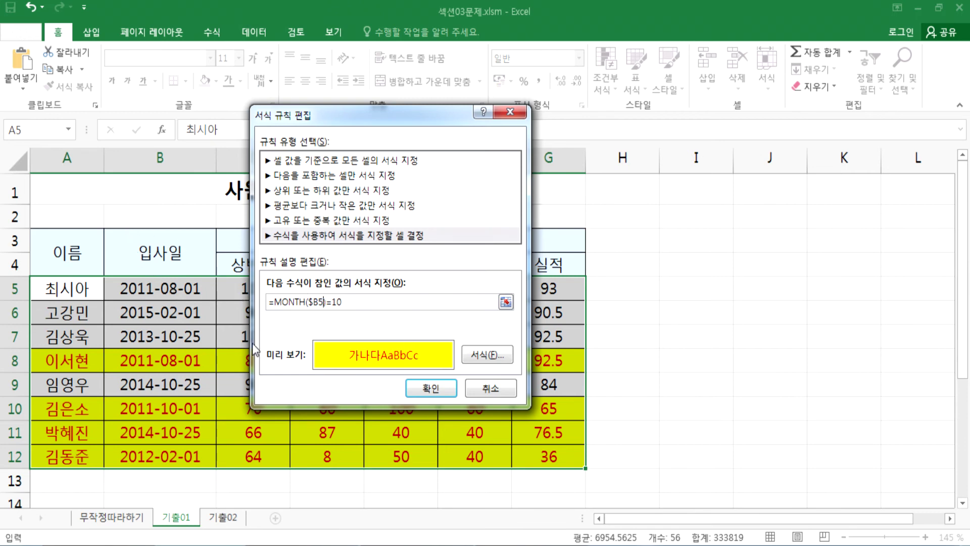
pyautogui.click(409, 388)
pyautogui.click(484, 356)
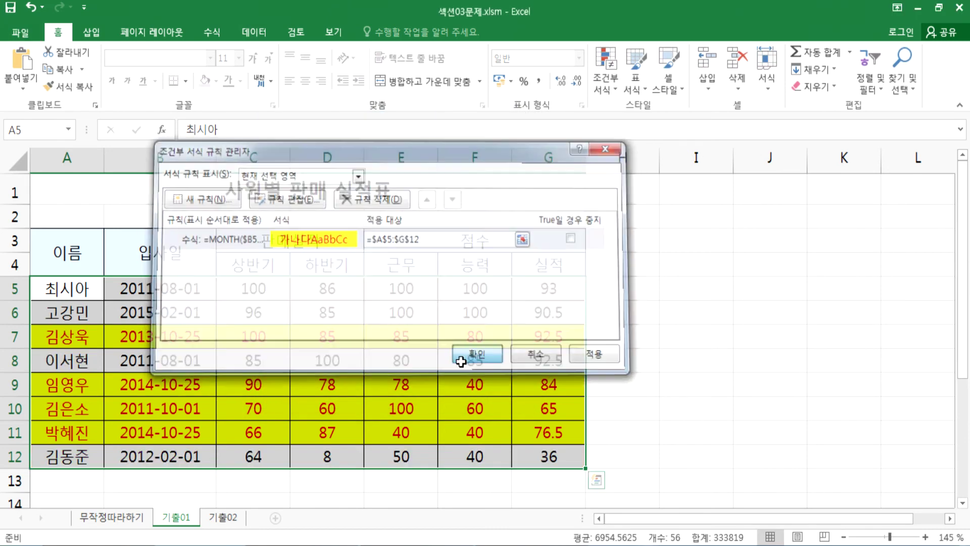
# Review the =MONTH($B5)=10 note in Notepad, start a new line below it and return to Excel.
pyautogui.click(67, 288)
pyautogui.hotkey('alt', 'Tab')
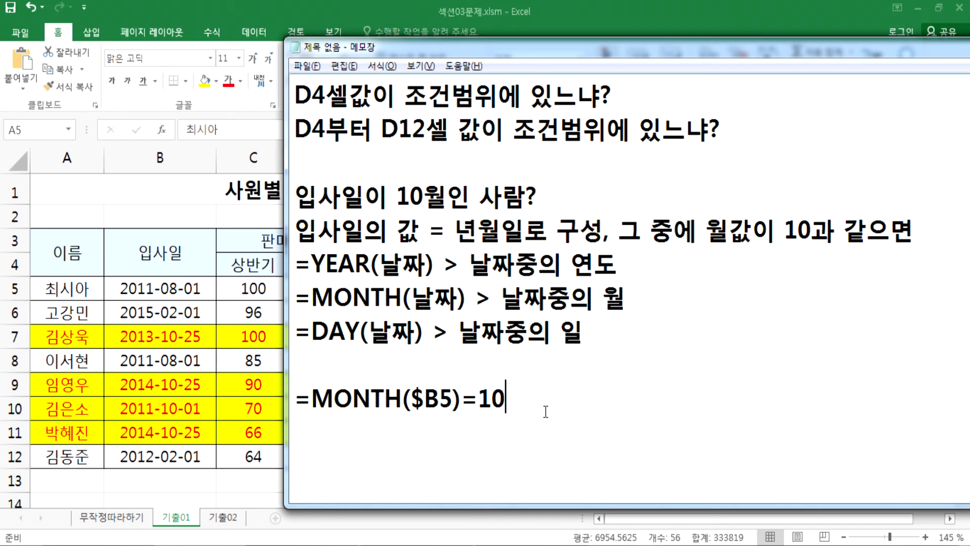
pyautogui.press('Return')
pyautogui.hotkey('alt', 'Tab')
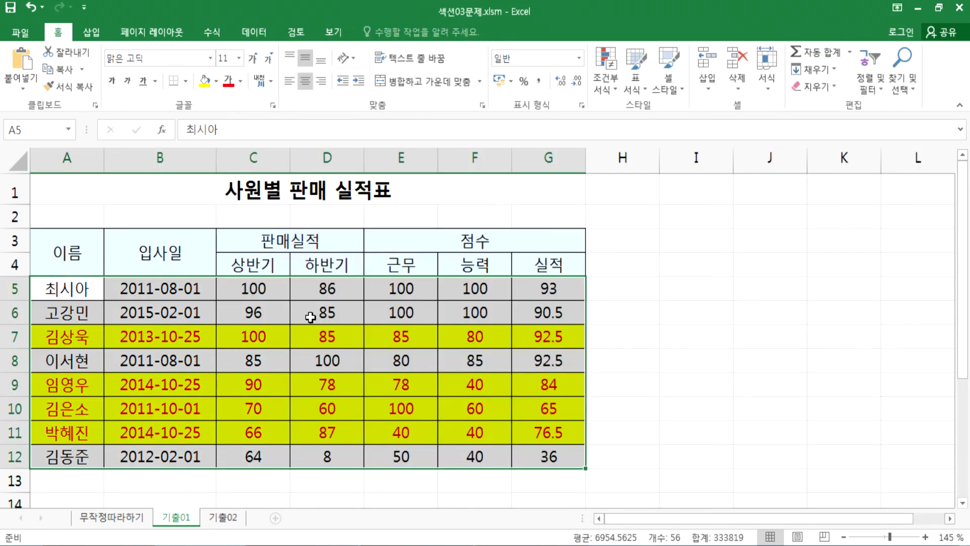
# Test the rule by changing the 입사일 date in B7 to 2013-11-25.
pyautogui.click(162, 335)
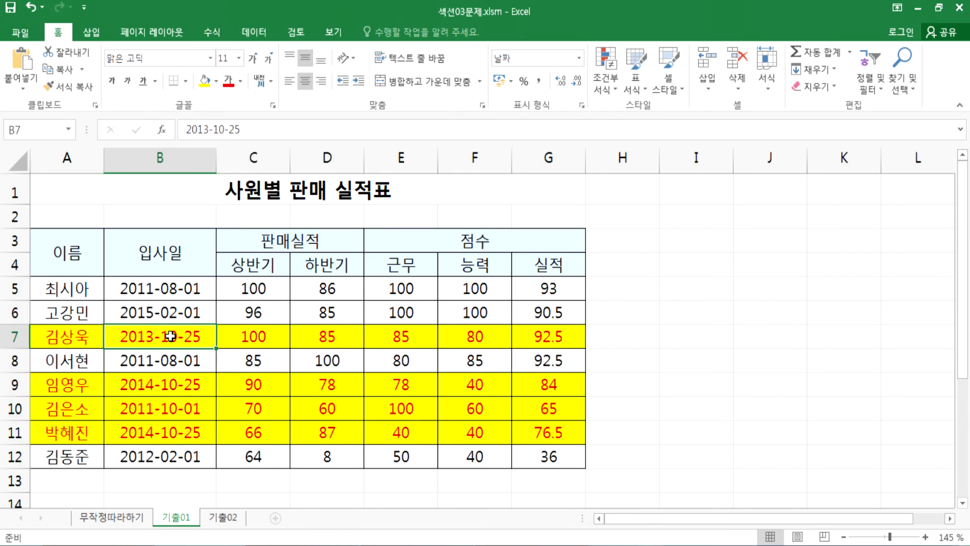
pyautogui.press('F2')
pyautogui.press('Left')
pyautogui.press('Left')
pyautogui.press('Left')
pyautogui.press('Left')
pyautogui.press('Delete')
pyautogui.write('1')
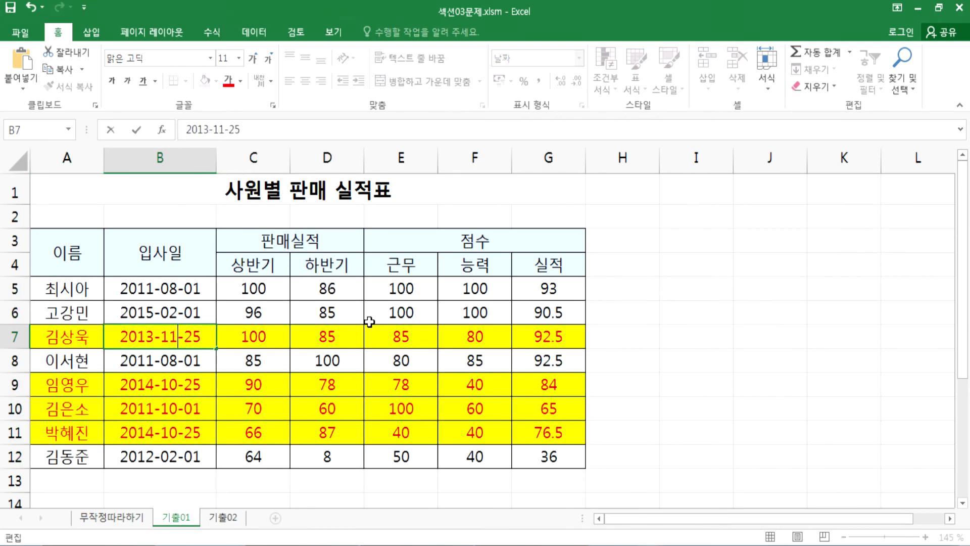
pyautogui.press('Return')
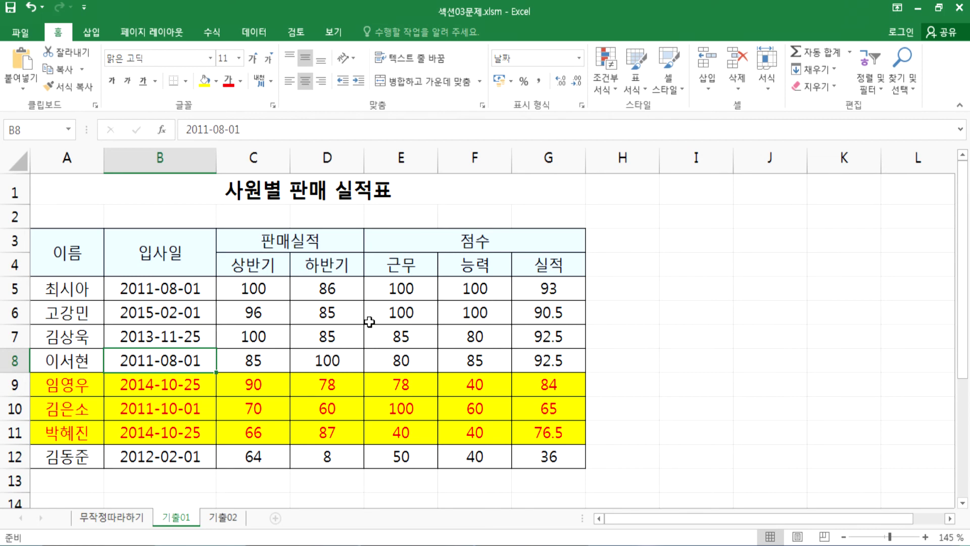
# Test the rule with an October date by changing the 입사일 in B6 to 2015-10-01.
pyautogui.press('Up')
pyautogui.press('Up')
pyautogui.press('Up')
pyautogui.press('Down')
pyautogui.press('F2')
pyautogui.press('Left')
pyautogui.press('Left')
pyautogui.press('Left')
pyautogui.press('Left')
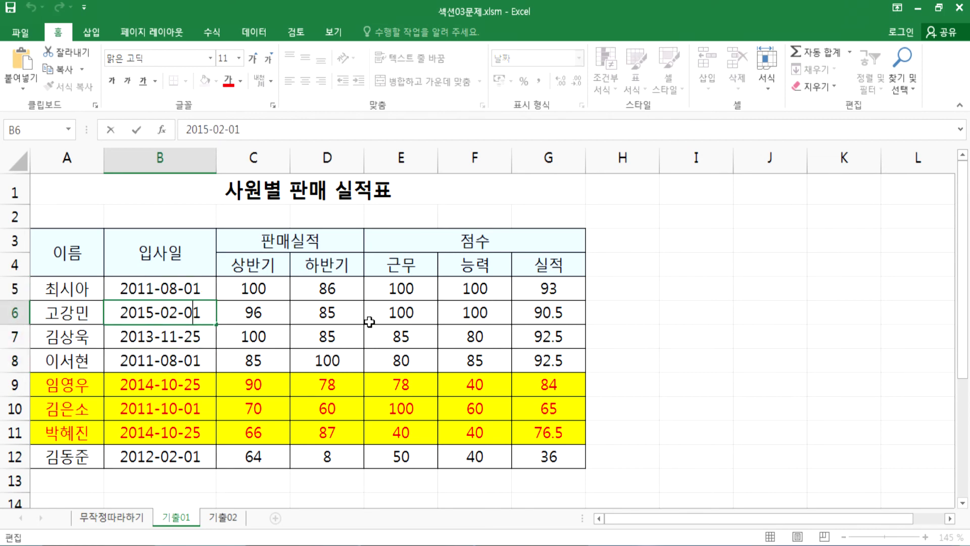
pyautogui.press('BackSpace')
pyautogui.write('10')
pyautogui.press('Delete')
pyautogui.press('Return')
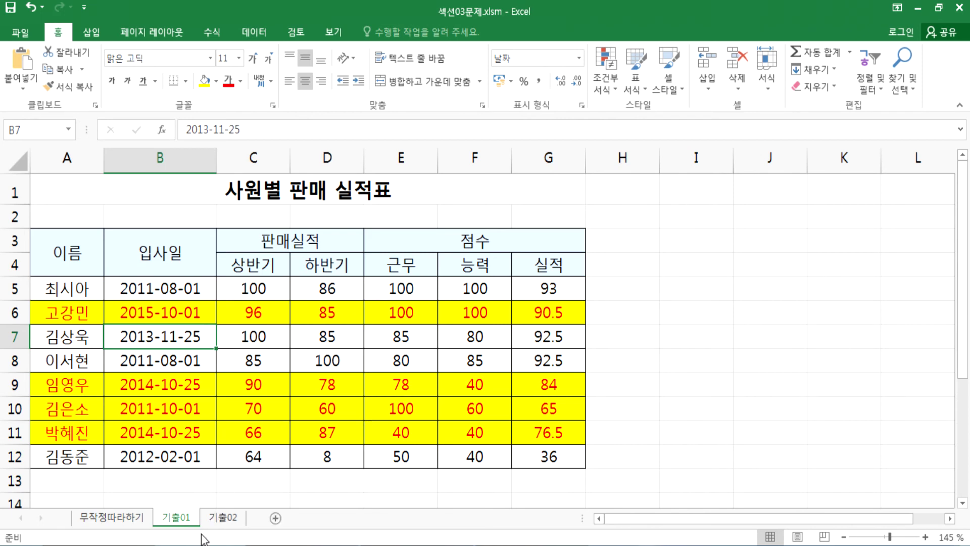
# On sheet 기출02, start a new conditional formatting rule for C5:G12 of the type 다음을 포함하는 셀만 서식 지정.
pyautogui.click(217, 520)
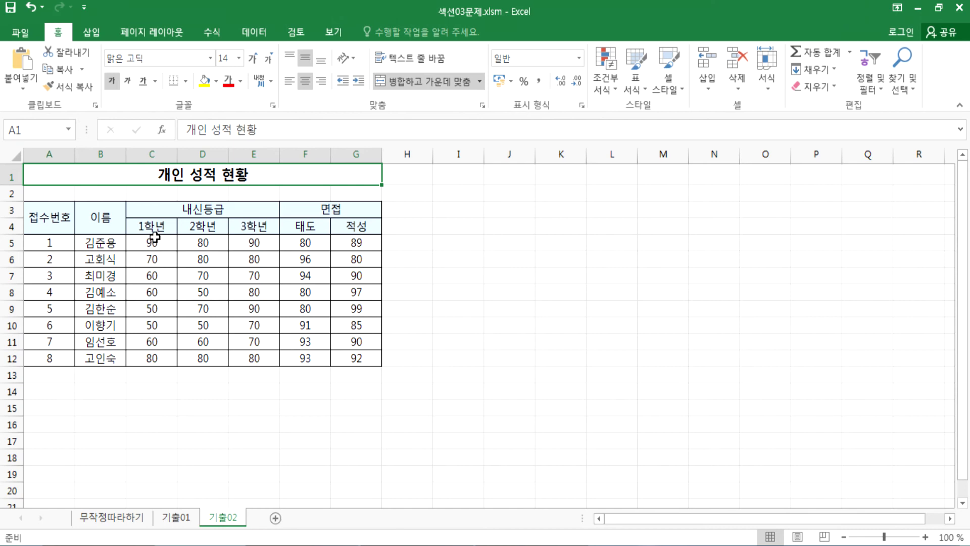
pyautogui.moveTo(155, 243); pyautogui.dragTo(370, 352)
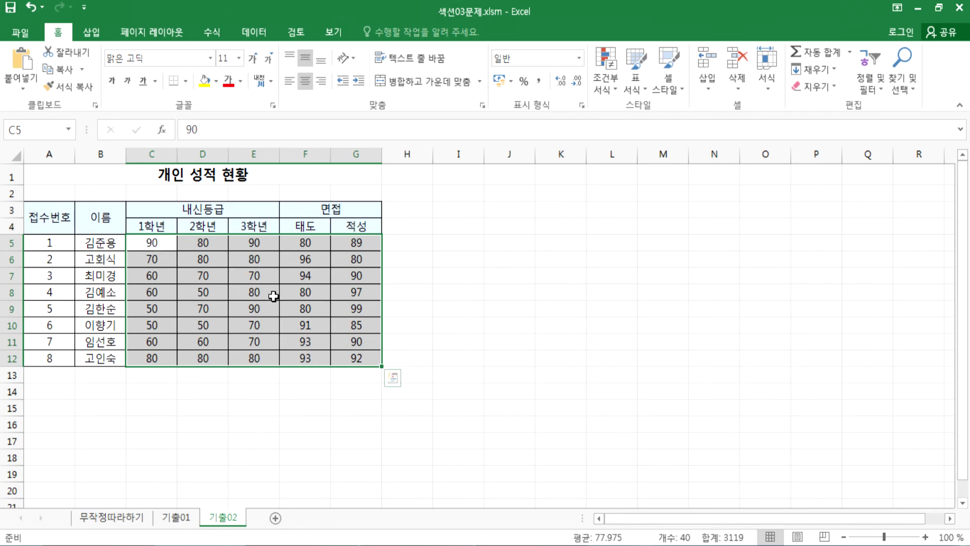
pyautogui.click(607, 90)
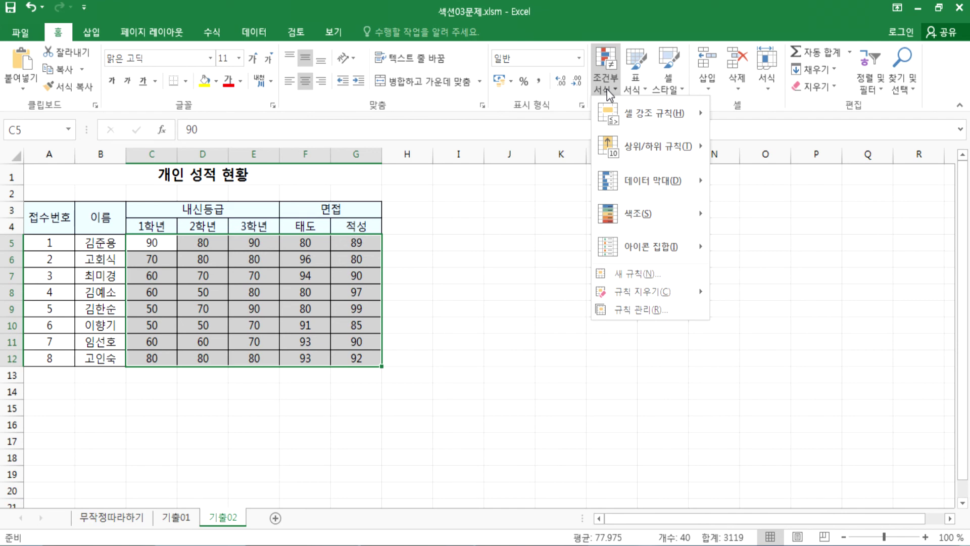
pyautogui.click(632, 271)
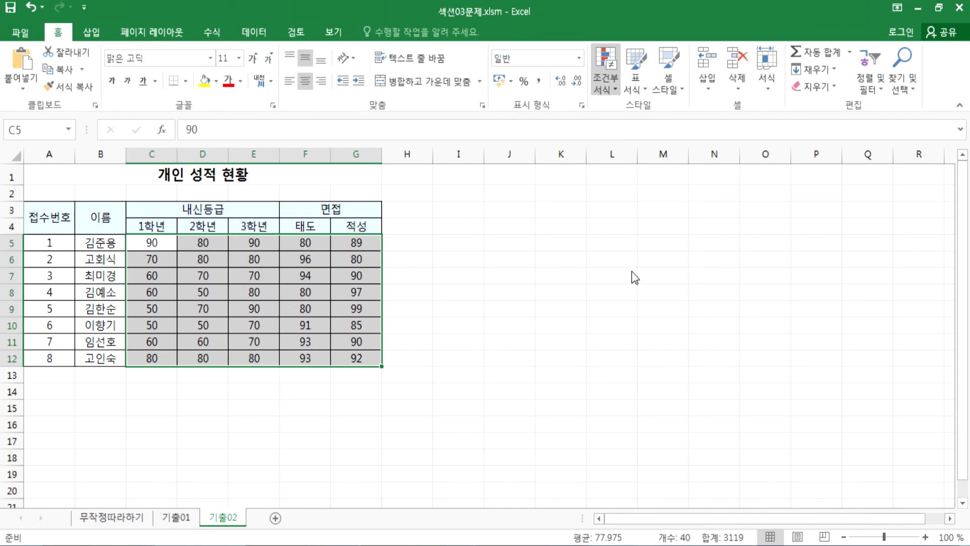
pyautogui.moveTo(325, 104); pyautogui.dragTo(481, 164)
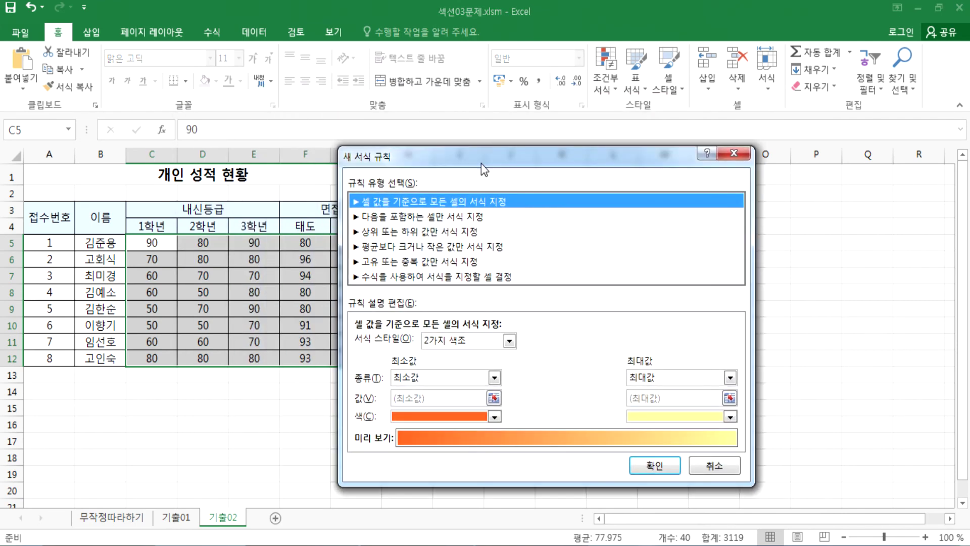
pyautogui.click(414, 217)
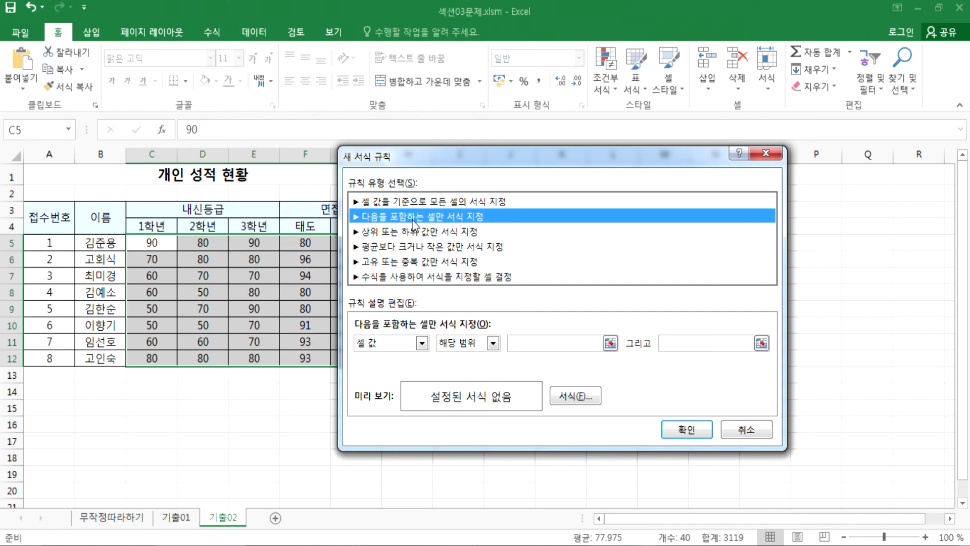
# Set the new rule's condition to 셀 값 >= 90.
pyautogui.moveTo(492, 162); pyautogui.dragTo(531, 16)
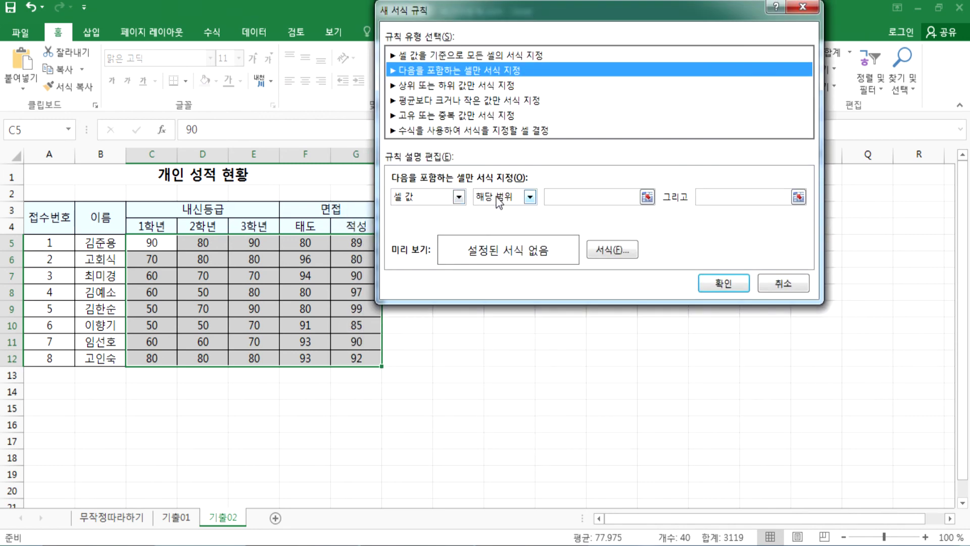
pyautogui.click(529, 197)
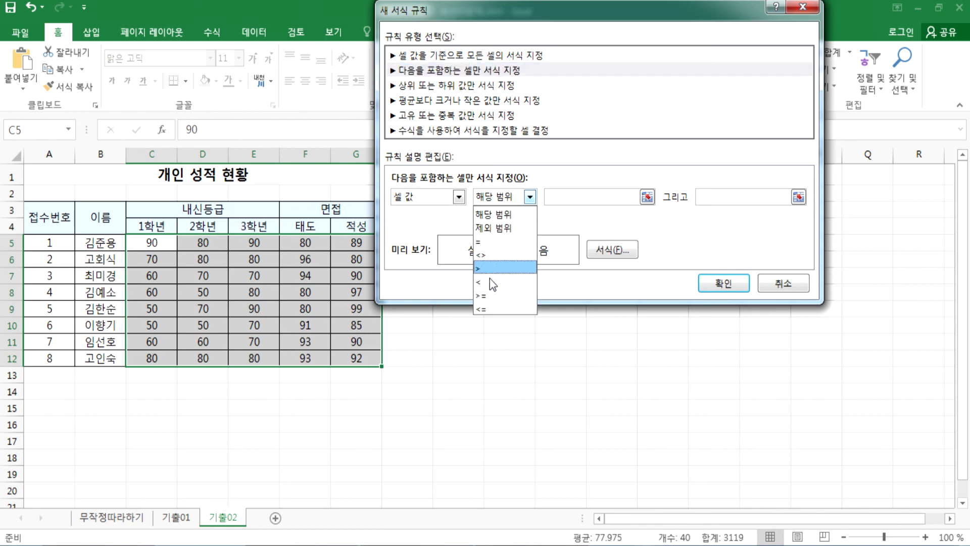
pyautogui.click(485, 296)
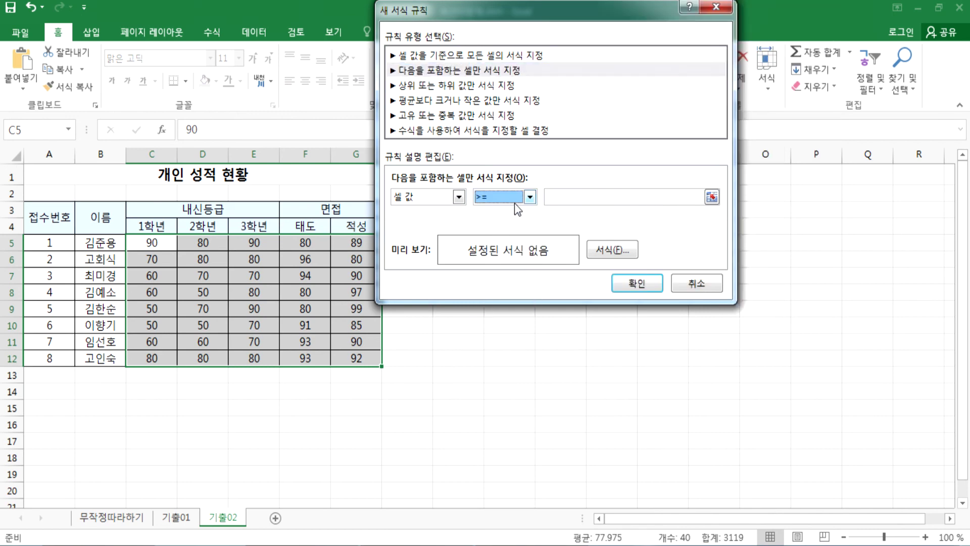
pyautogui.click(571, 197)
pyautogui.write('90')
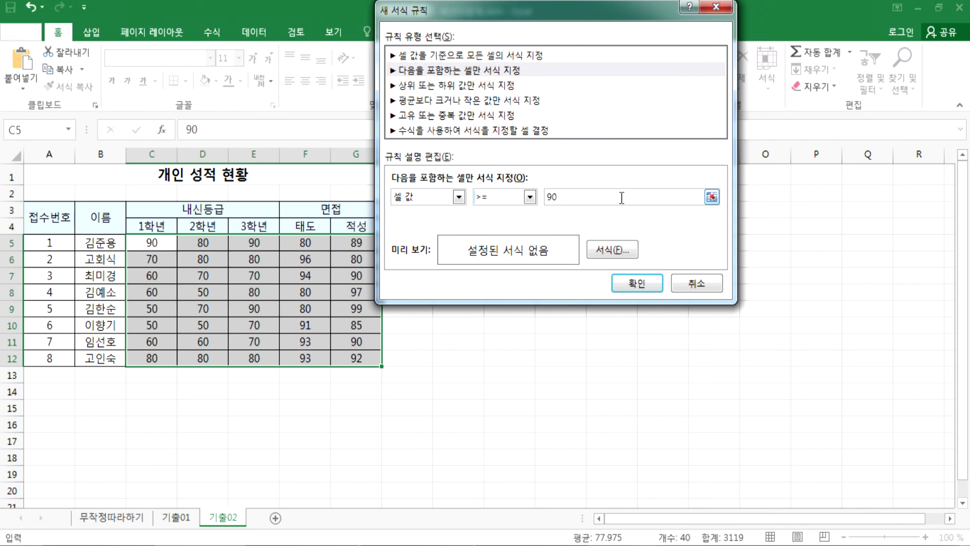
# Format the >= 90 rule with a 굵게 font style and 이중 실선 underline, and apply it to C5:G12.
pyautogui.click(601, 250)
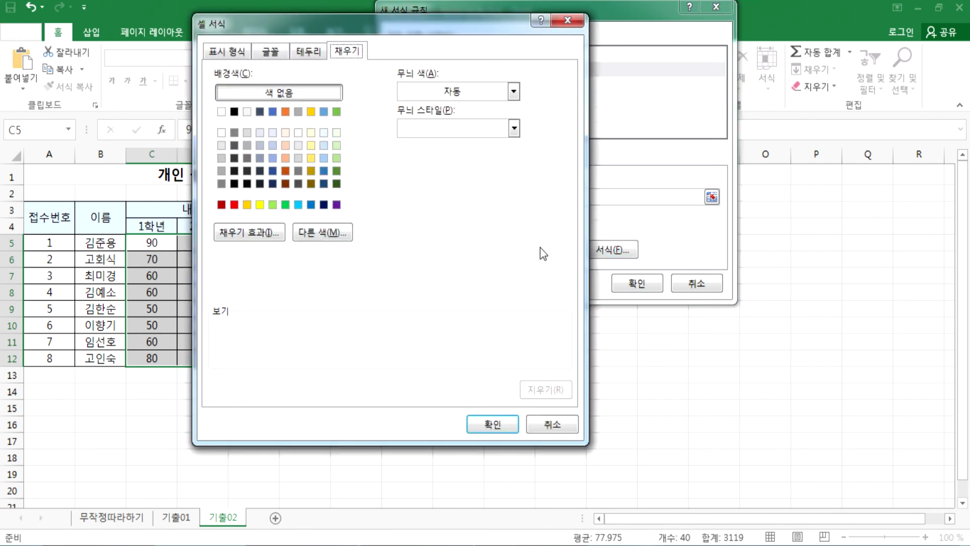
pyautogui.click(272, 55)
pyautogui.click(240, 201)
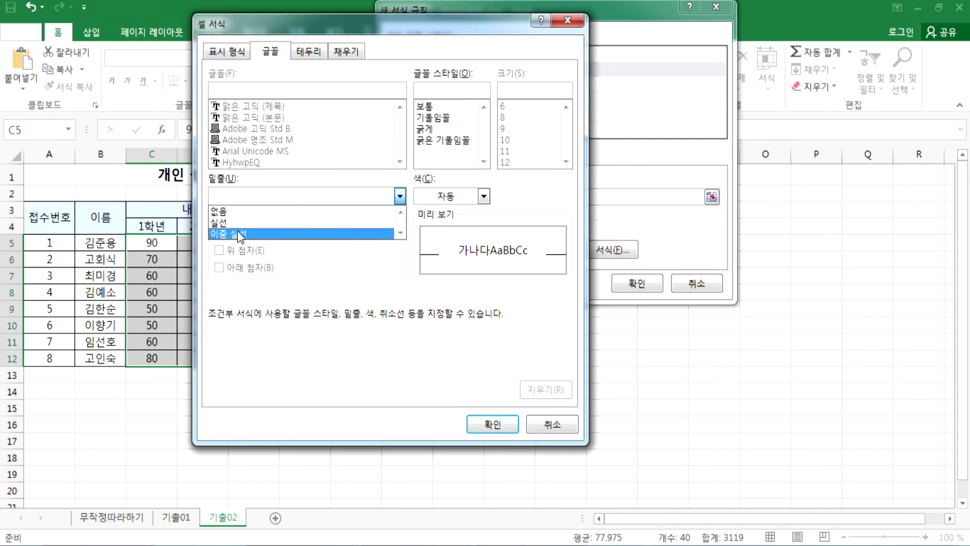
pyautogui.click(238, 233)
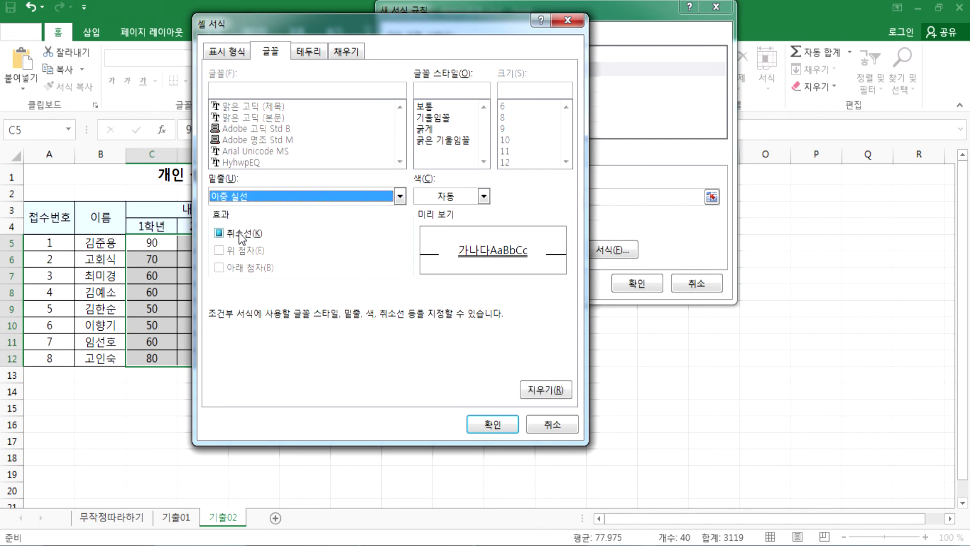
pyautogui.click(427, 130)
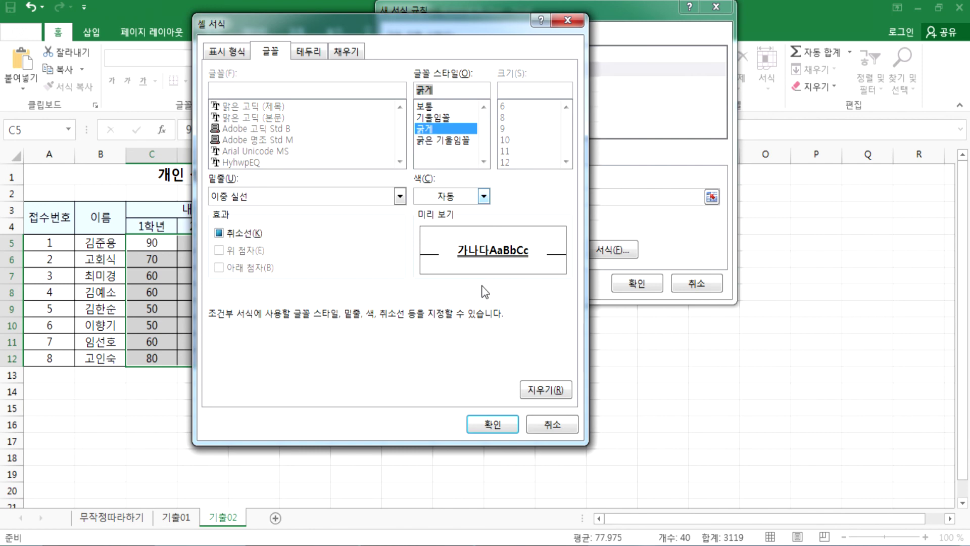
pyautogui.click(490, 424)
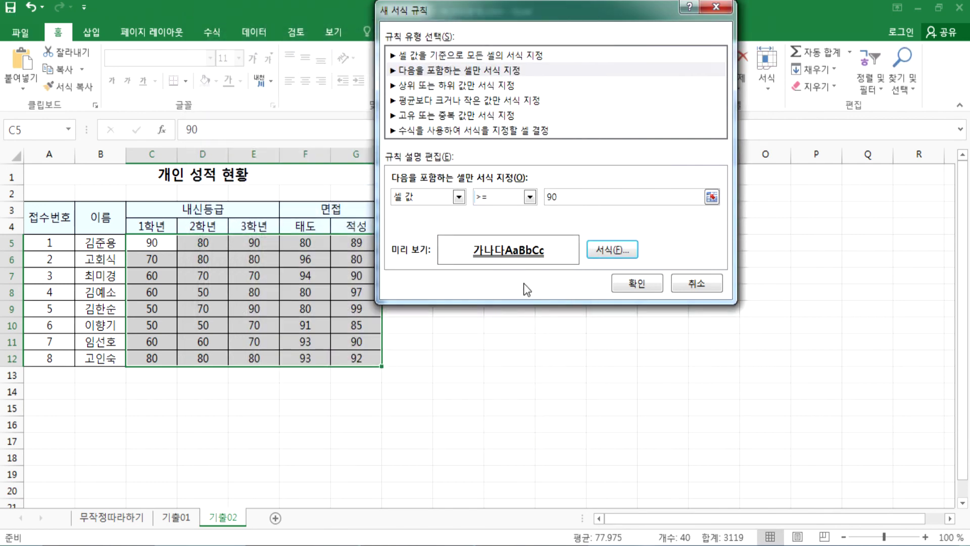
pyautogui.click(629, 285)
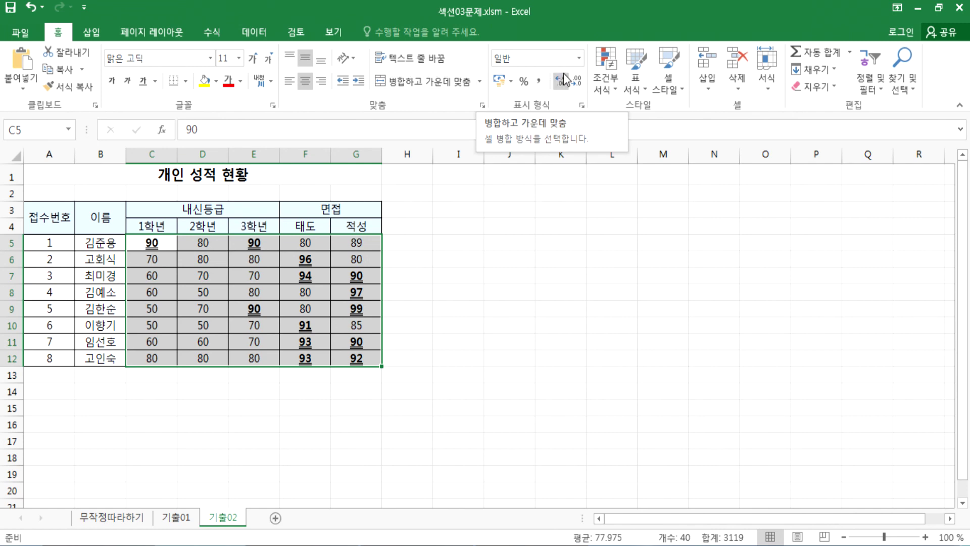
# Start a second conditional formatting rule for C5:G12 of the type 다음을 포함하는 셀만 서식 지정 with the condition 셀 값 < 80.
pyautogui.click(602, 84)
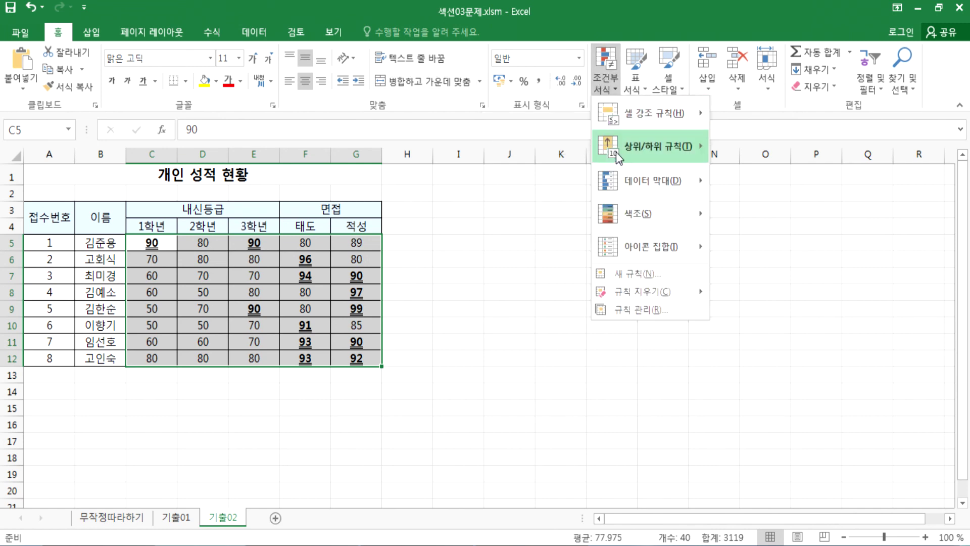
pyautogui.click(623, 274)
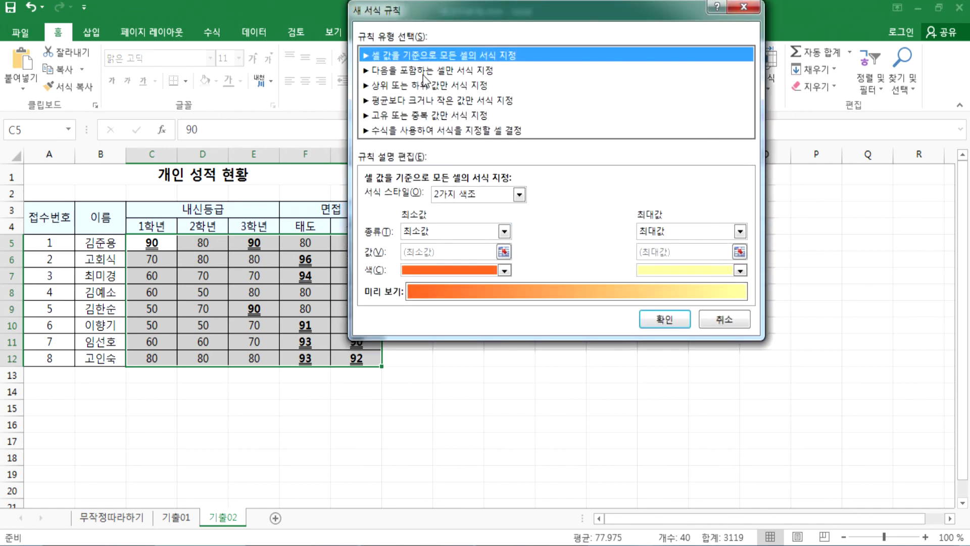
pyautogui.click(424, 73)
pyautogui.click(482, 199)
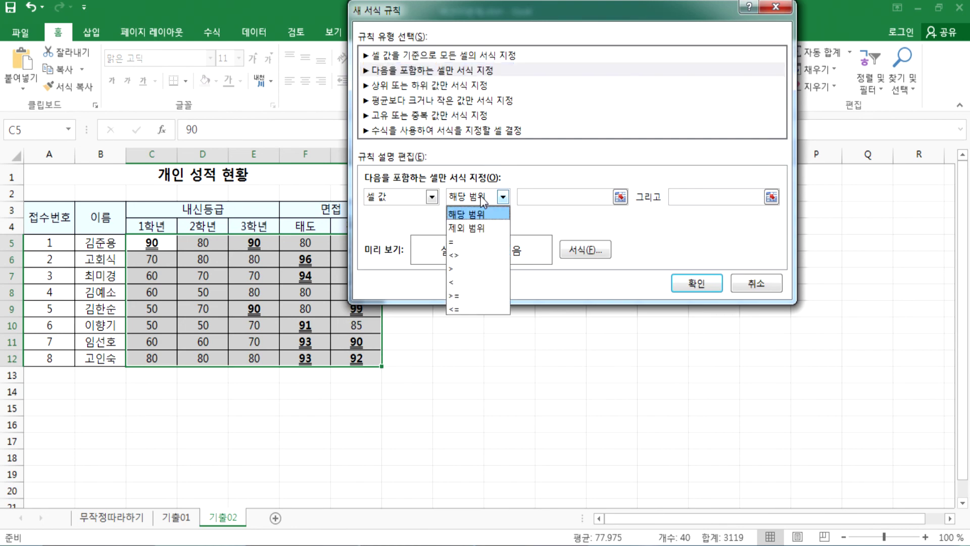
pyautogui.click(460, 283)
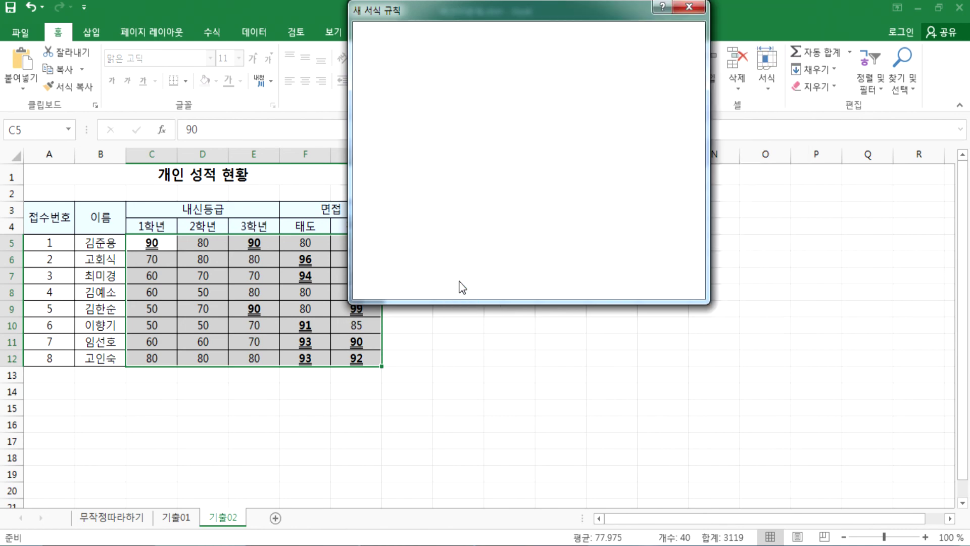
pyautogui.click(581, 195)
pyautogui.write('80')
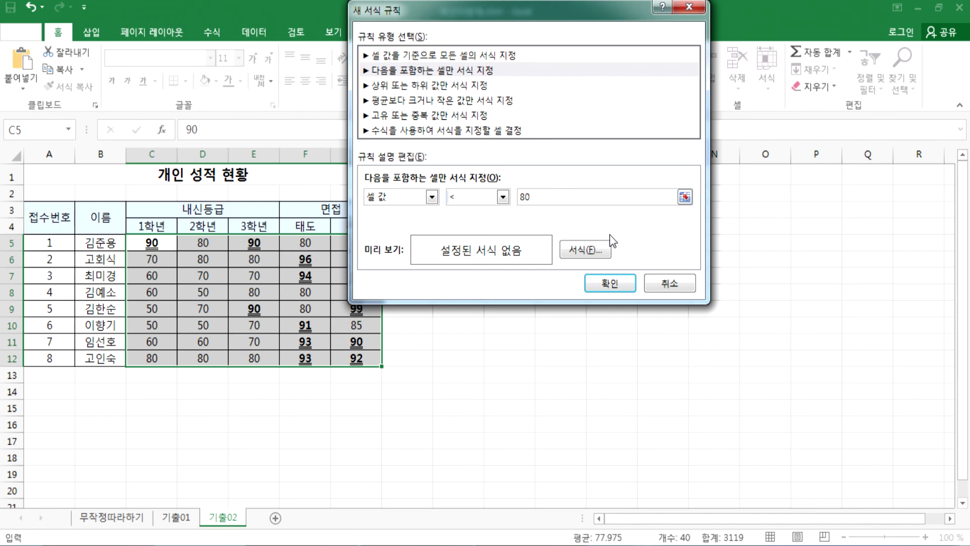
# Format the < 80 rule with a 기울임꼴 font style in standard red, apply it and deselect the range.
pyautogui.click(586, 250)
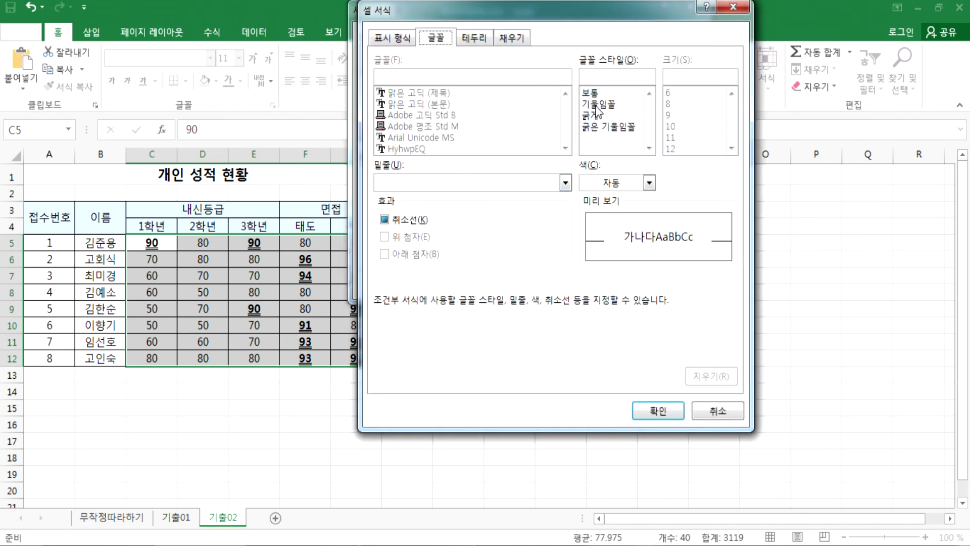
pyautogui.click(597, 105)
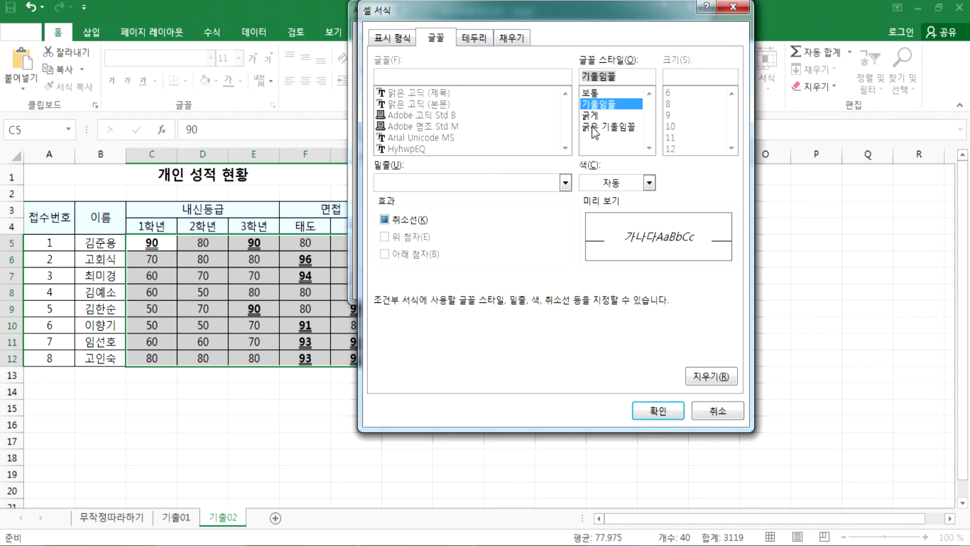
pyautogui.click(601, 185)
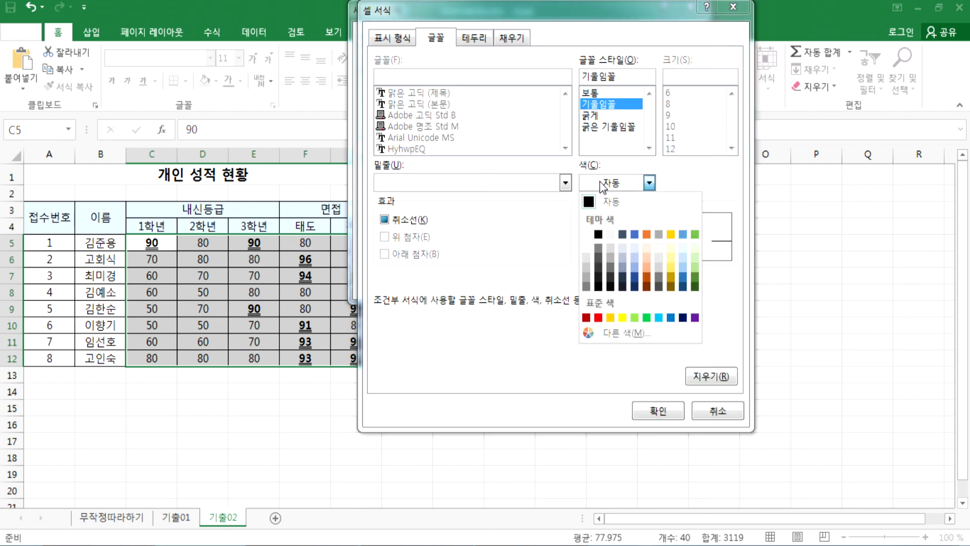
pyautogui.click(598, 317)
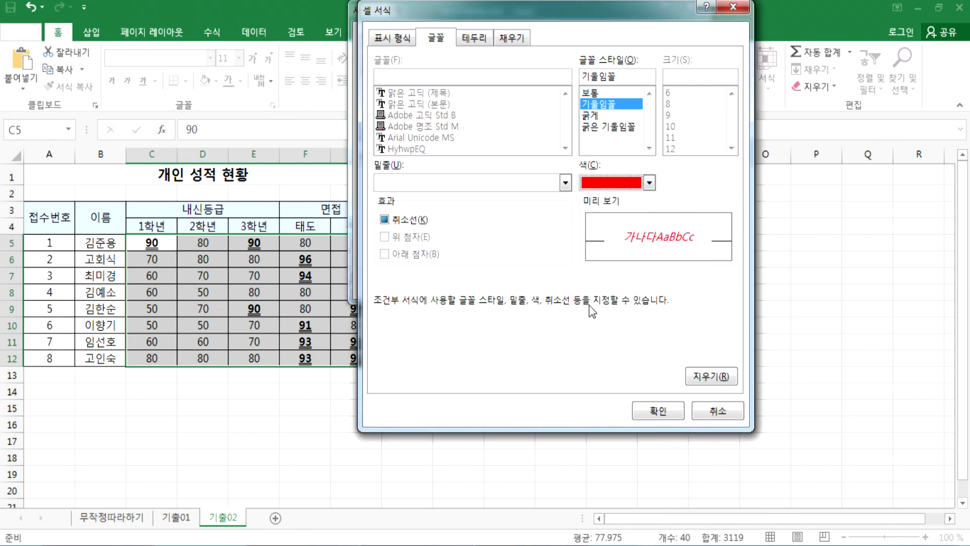
pyautogui.click(659, 410)
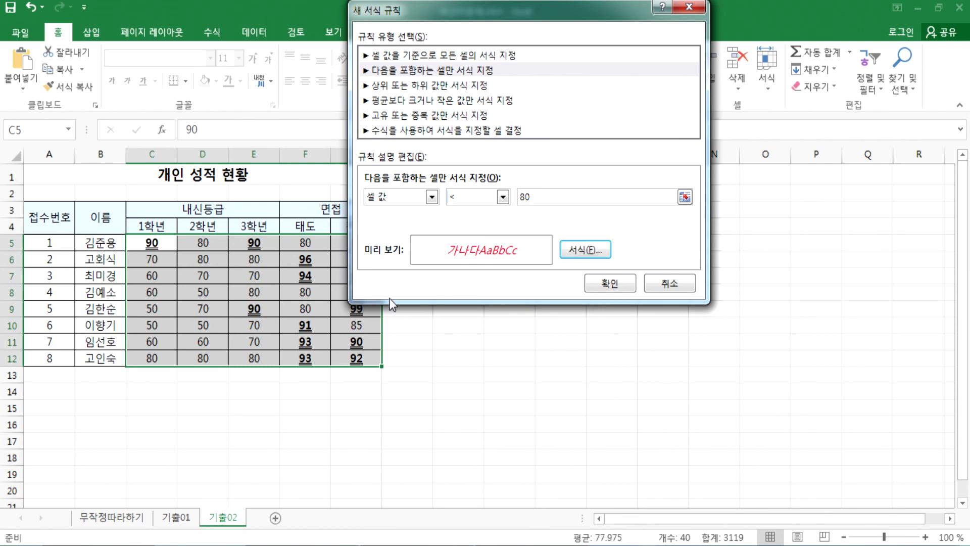
pyautogui.click(592, 287)
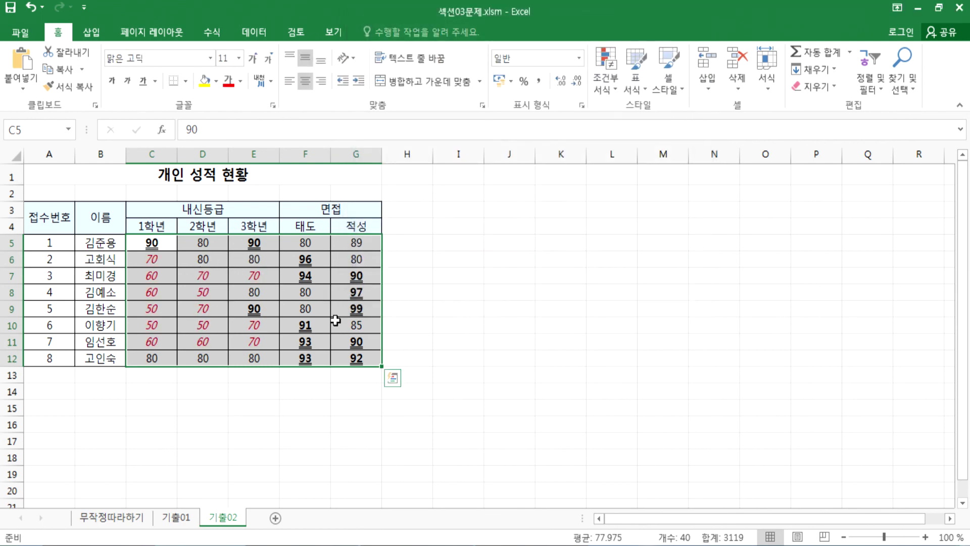
pyautogui.click(512, 339)
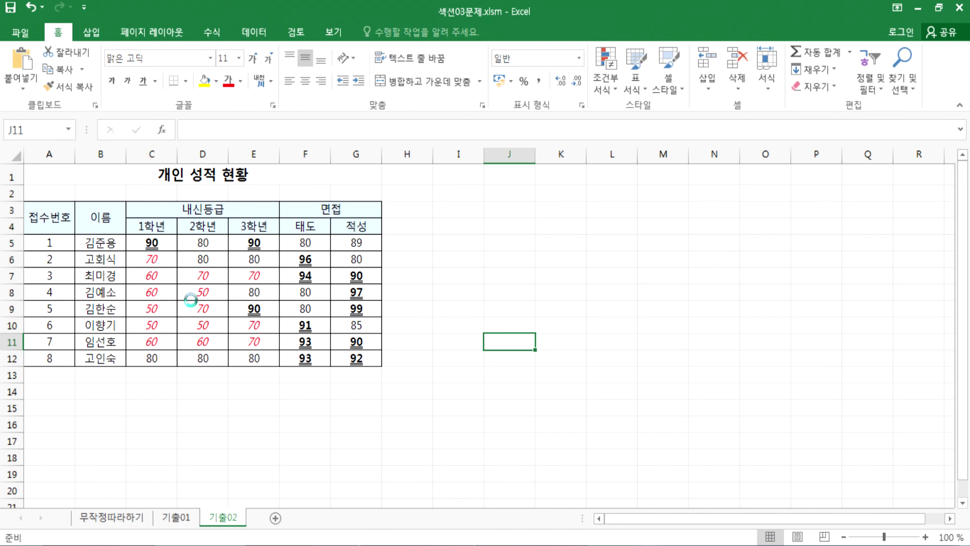
# Test the rules by entering 80 as the 1학년 score in C7, and undo the entry.
pyautogui.keyDown('ctrl'); pyautogui.scroll(4, 195, 308); pyautogui.keyUp('ctrl')
pyautogui.click(239, 348)
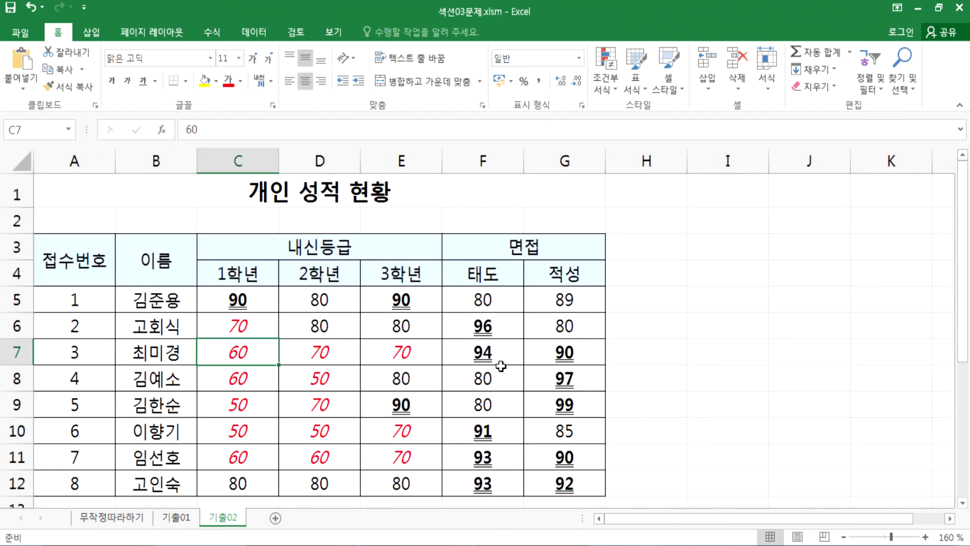
pyautogui.write('80')
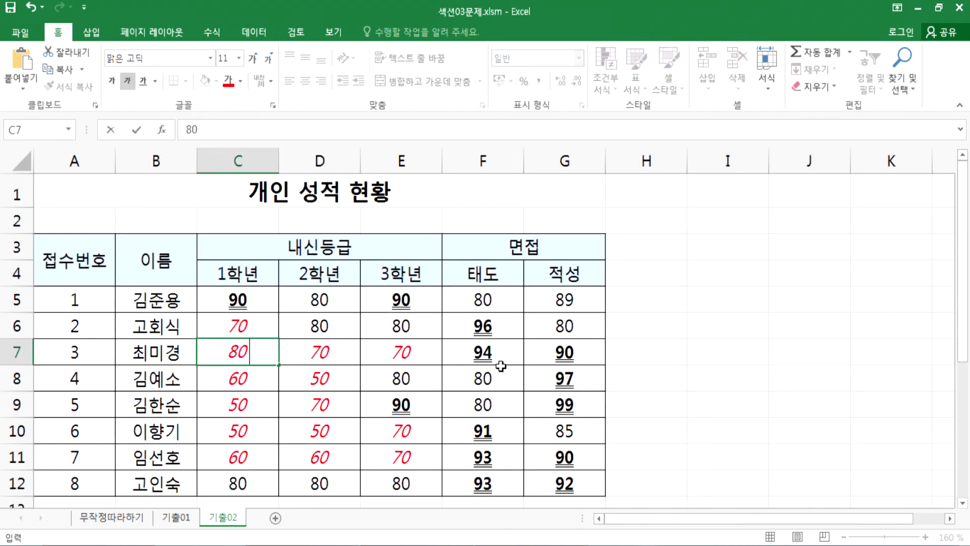
pyautogui.press('Return')
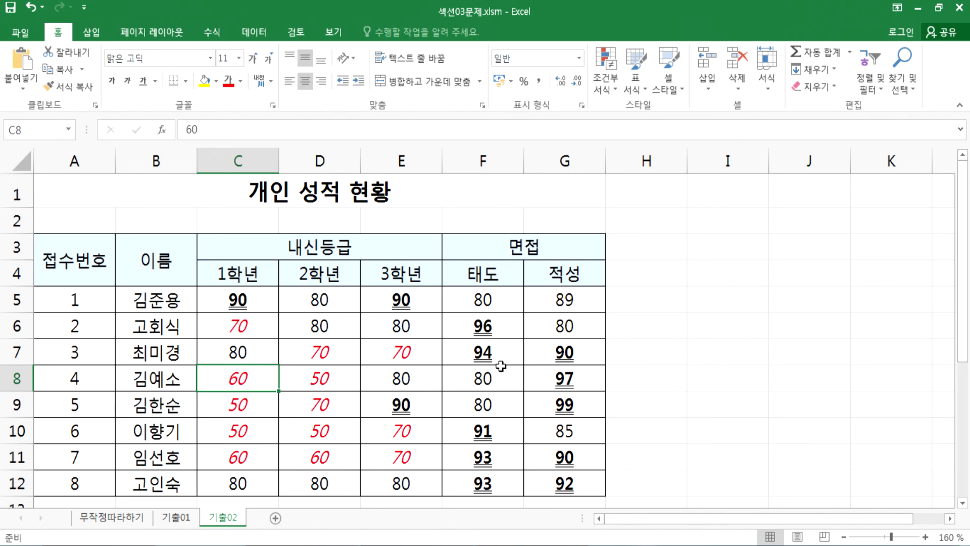
pyautogui.hotkey('ctrl', 'z')
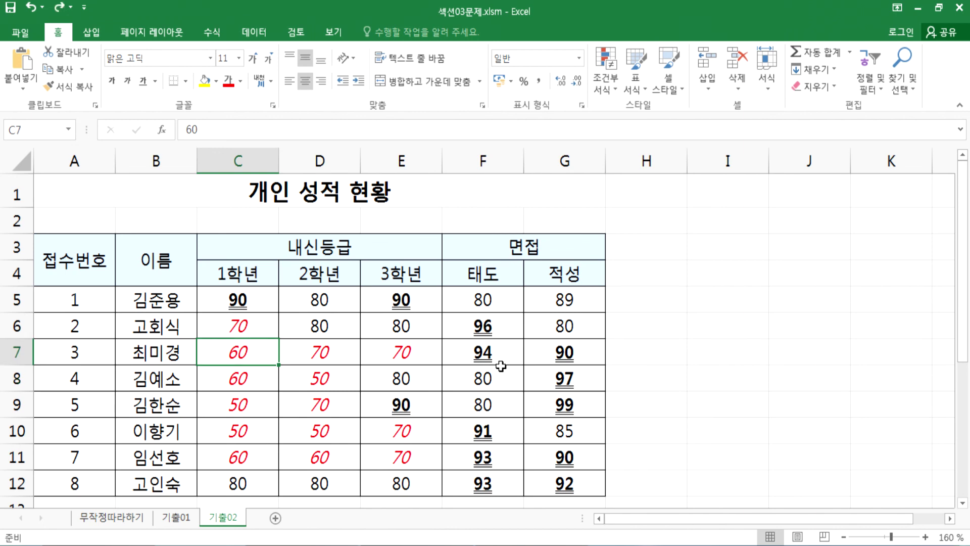
# Test the >= 90 rule by entering 95 in C7, and undo the entry.
pyautogui.write('95')
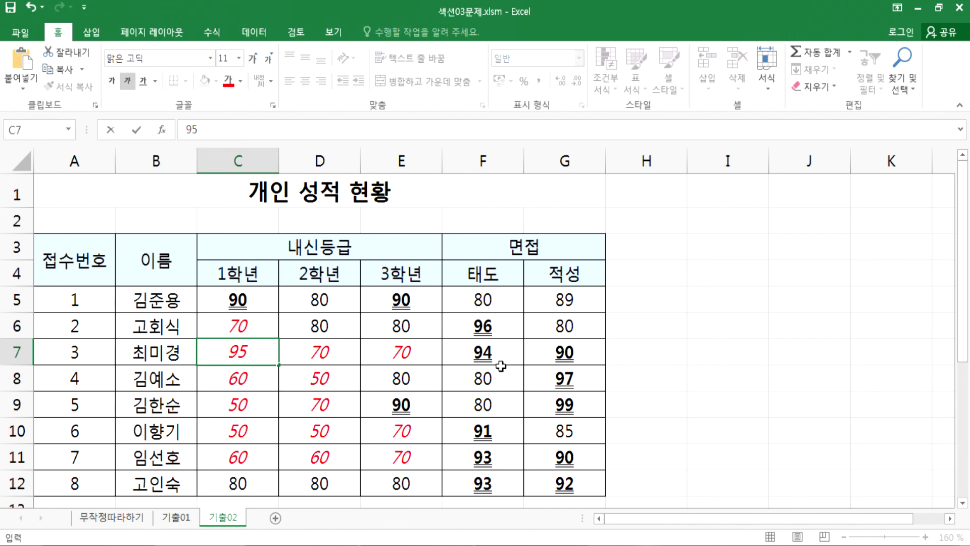
pyautogui.press('Return')
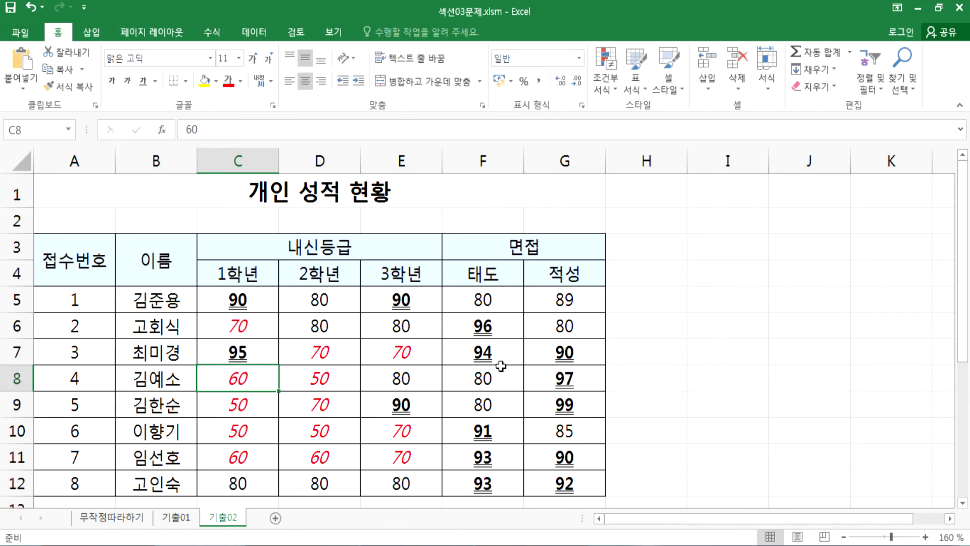
pyautogui.hotkey('ctrl', 'z')
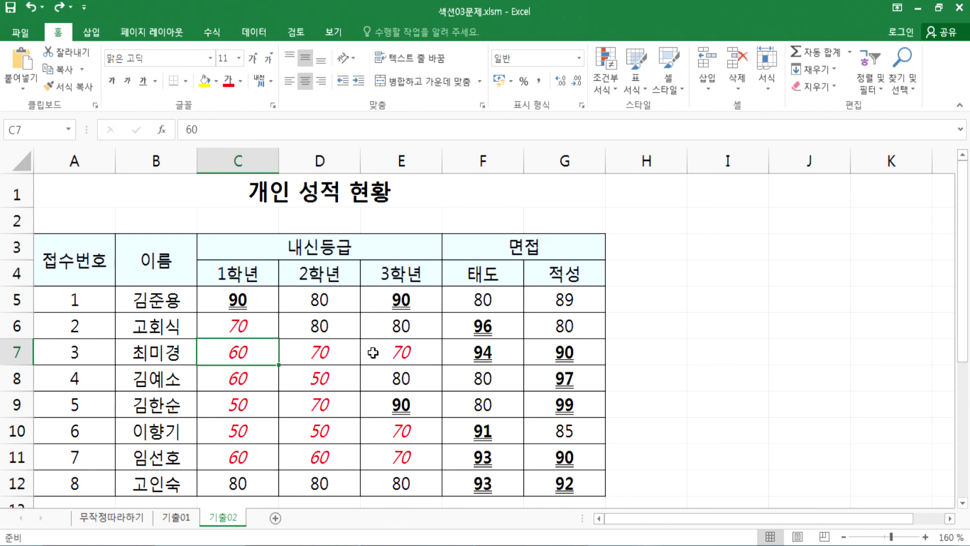
# Select C5:G12 and review the available conditional formatting options, including 데이터 막대 and 색조, without applying any.
pyautogui.scroll(-2, 371, 352)
pyautogui.scroll(2, 371, 352)
pyautogui.keyDown('ctrl'); pyautogui.scroll(-1, 240, 326); pyautogui.keyUp('ctrl')
pyautogui.moveTo(207, 289); pyautogui.dragTo(493, 453)
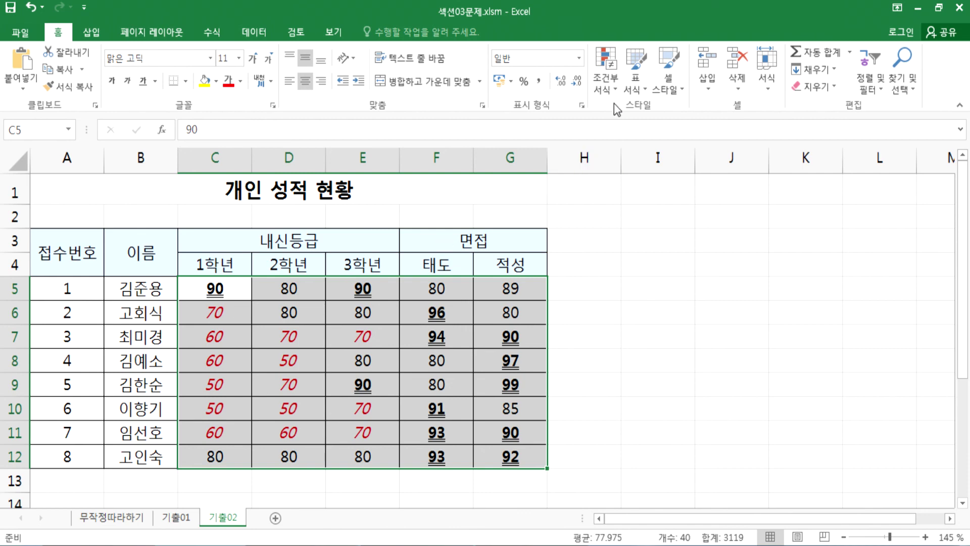
pyautogui.click(605, 92)
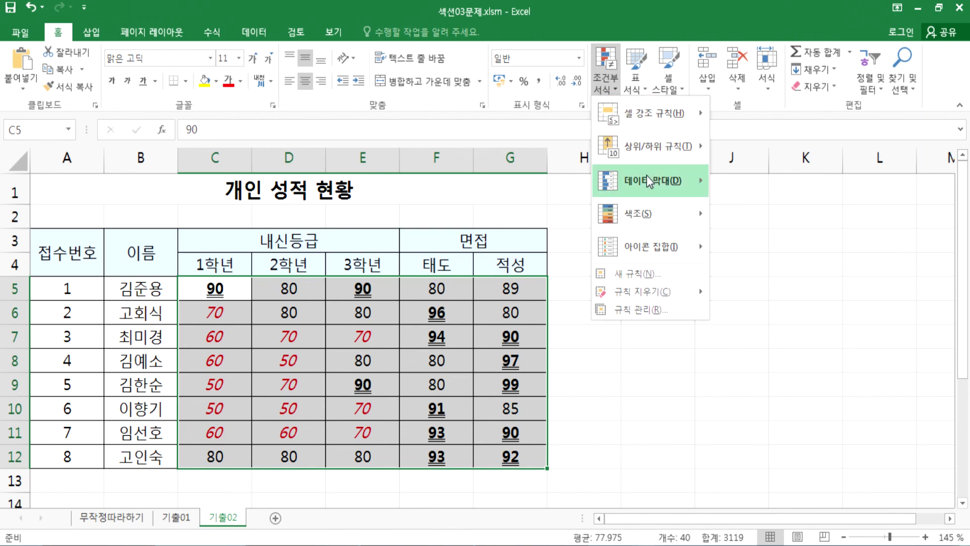
pyautogui.moveTo(647, 177)
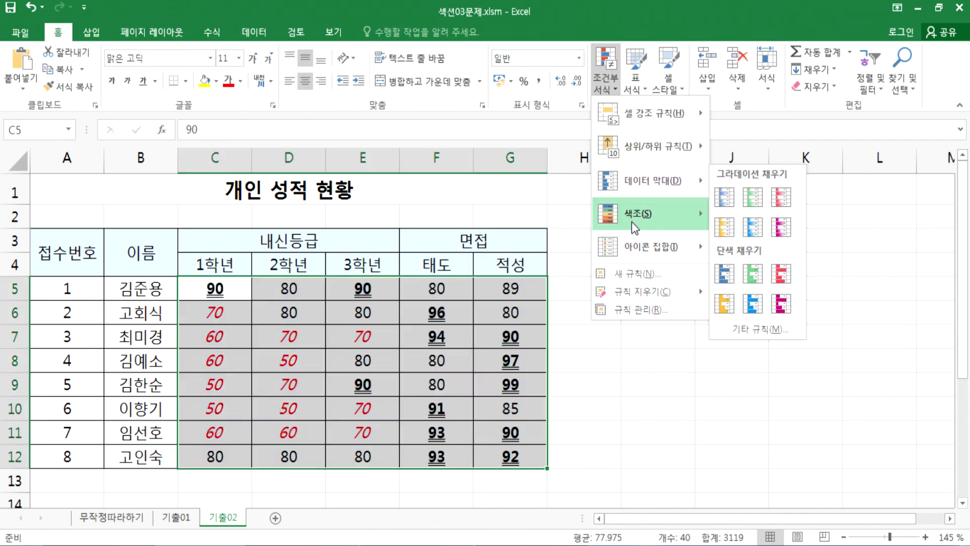
pyautogui.moveTo(630, 219)
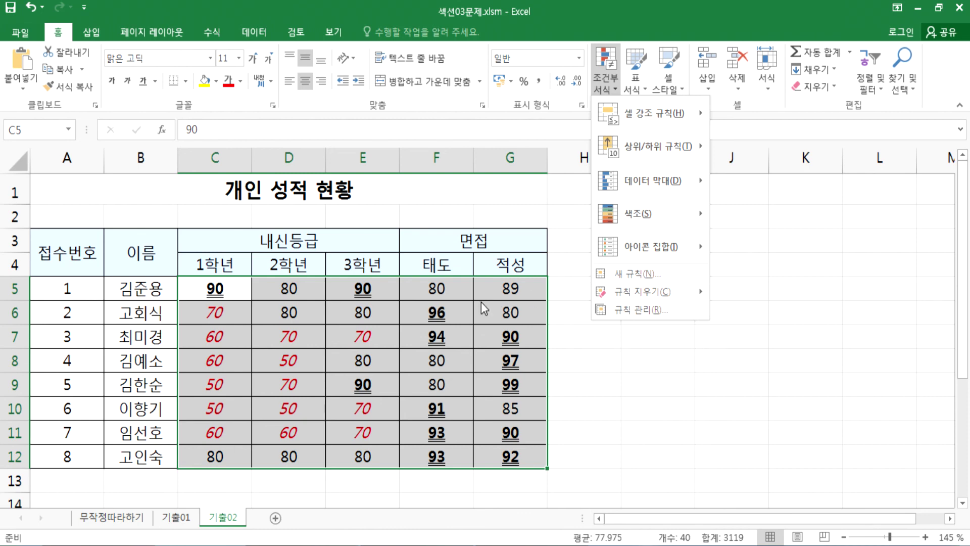
pyautogui.click(215, 290)
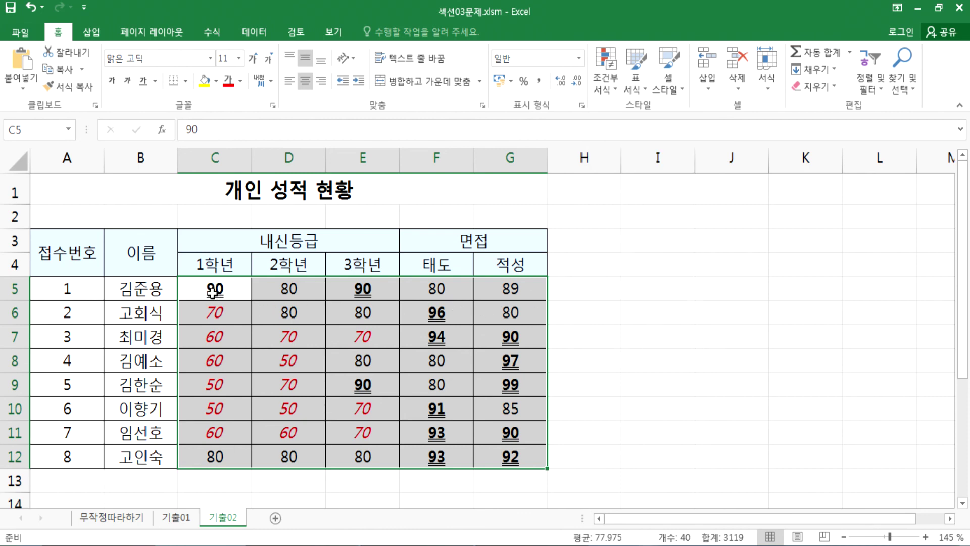
pyautogui.click(212, 292)
pyautogui.click(111, 188)
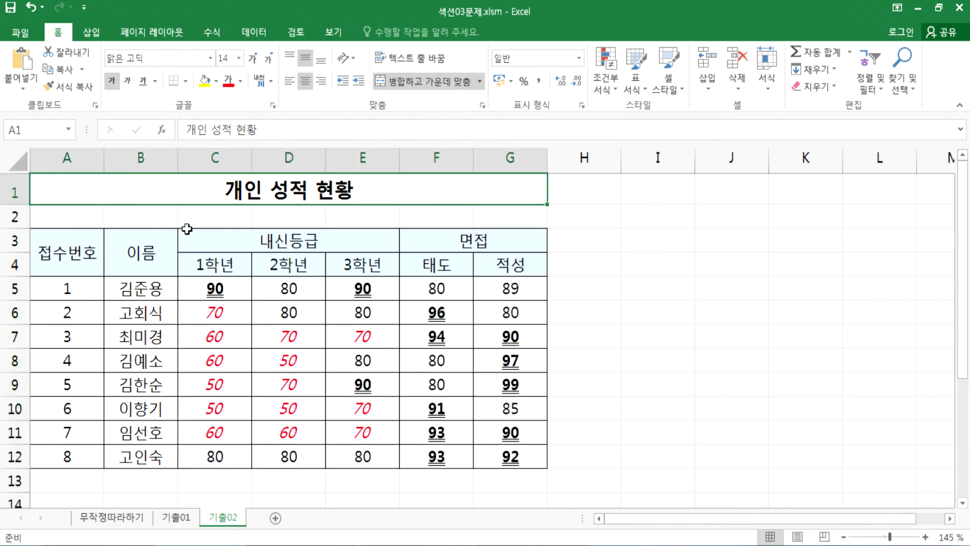